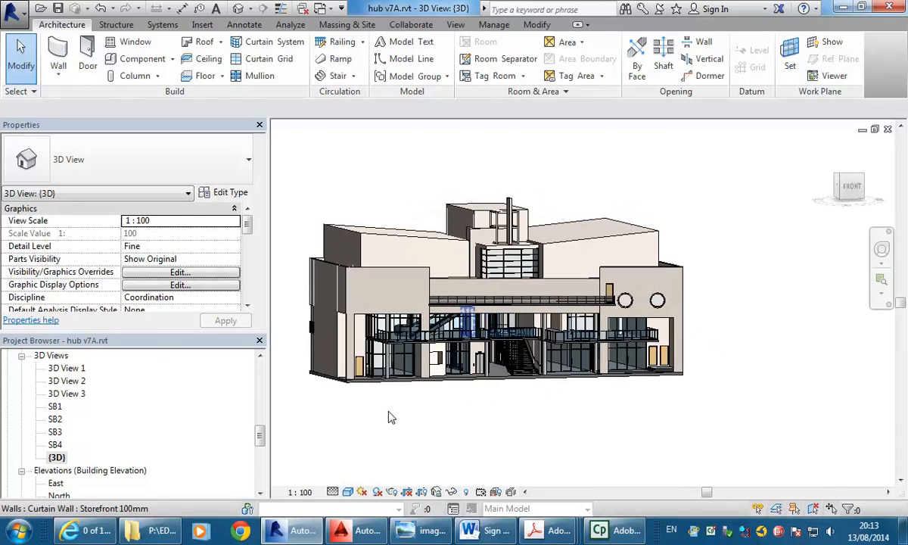
Open the Ground Floor plan view of the building
middle_click_drag(511, 425, 453, 316, "shift")
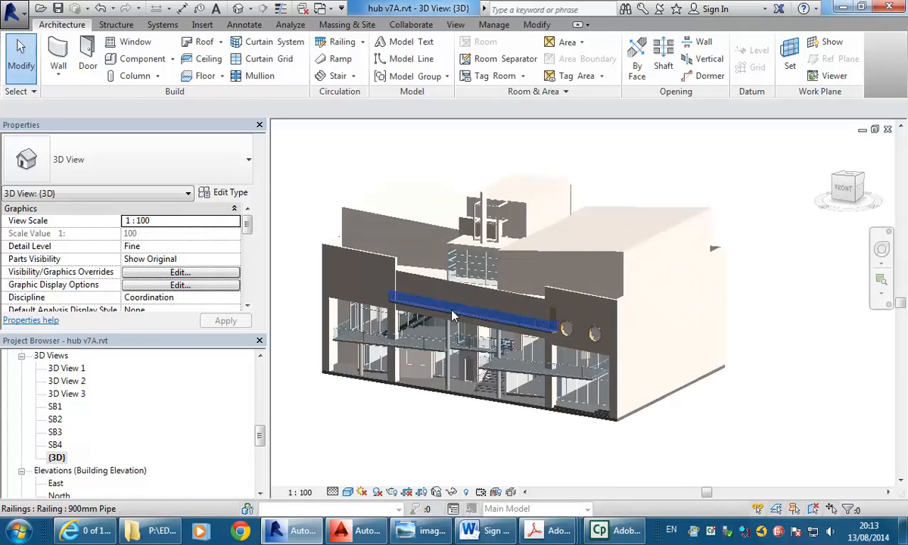
scroll(454, 314, "up", 2)
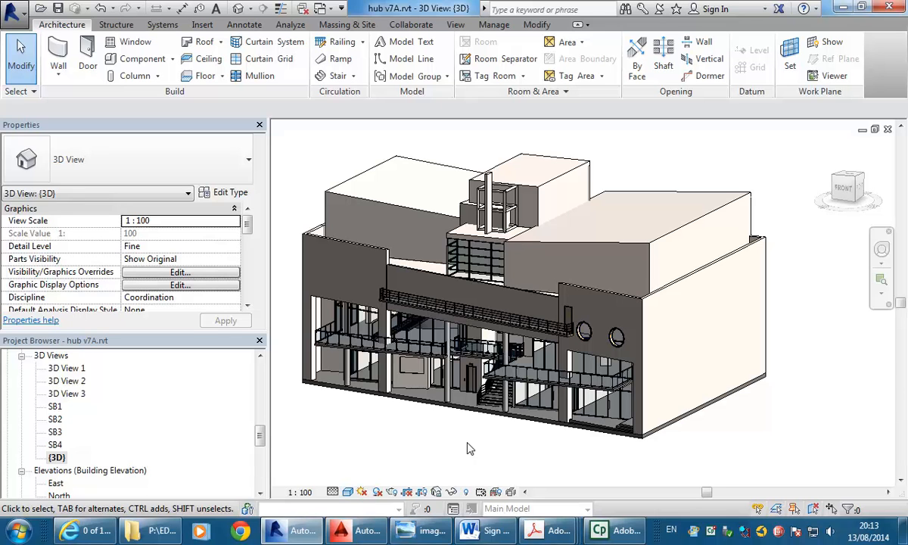
left_click_drag(259, 435, 258, 379)
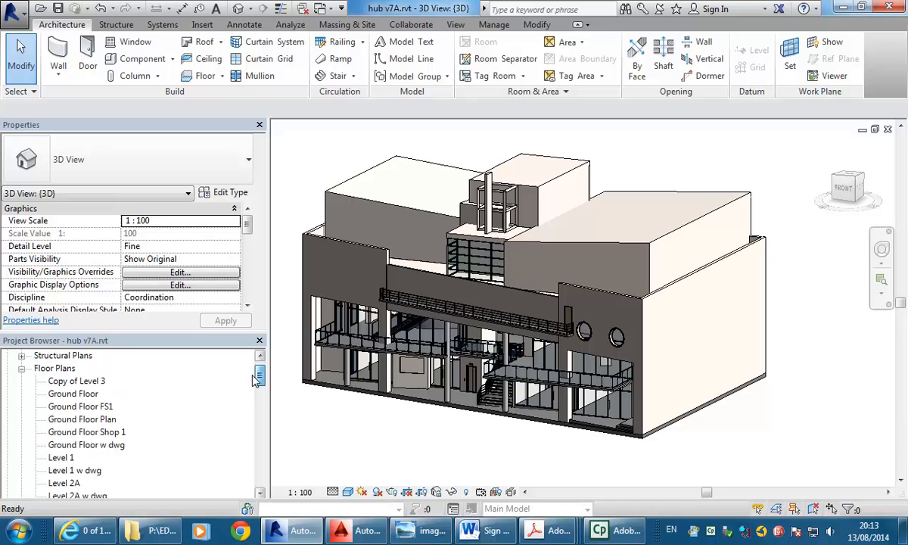
double_click(75, 395)
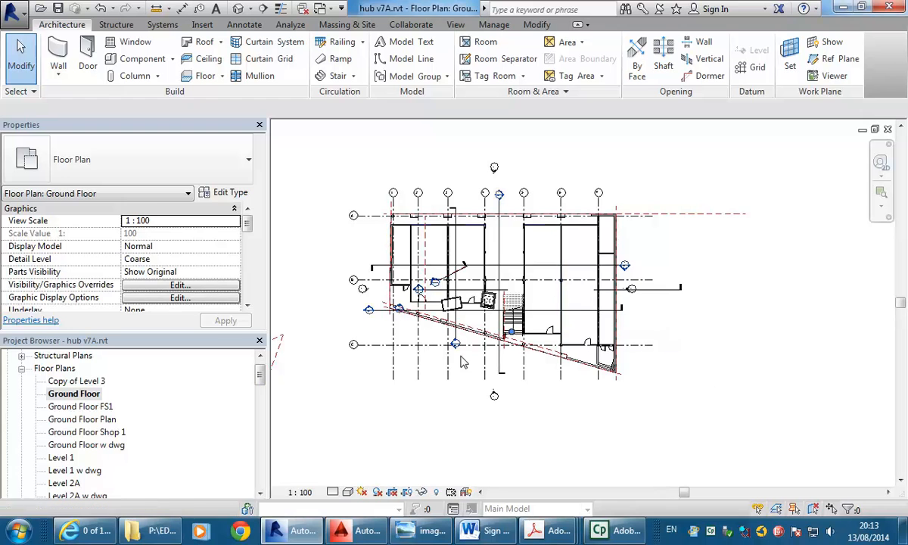
scroll(475, 411, "up", 2)
middle_click_drag(470, 407, 492, 424)
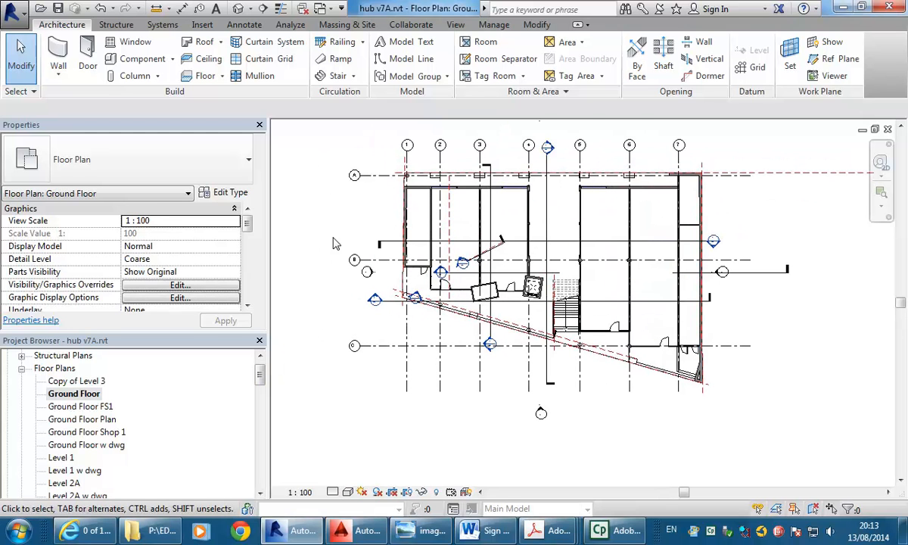
Create a perspective camera view with the eye outside the building's front-left corner and the target inside the building, dismissing the save reminder
left_click(249, 10)
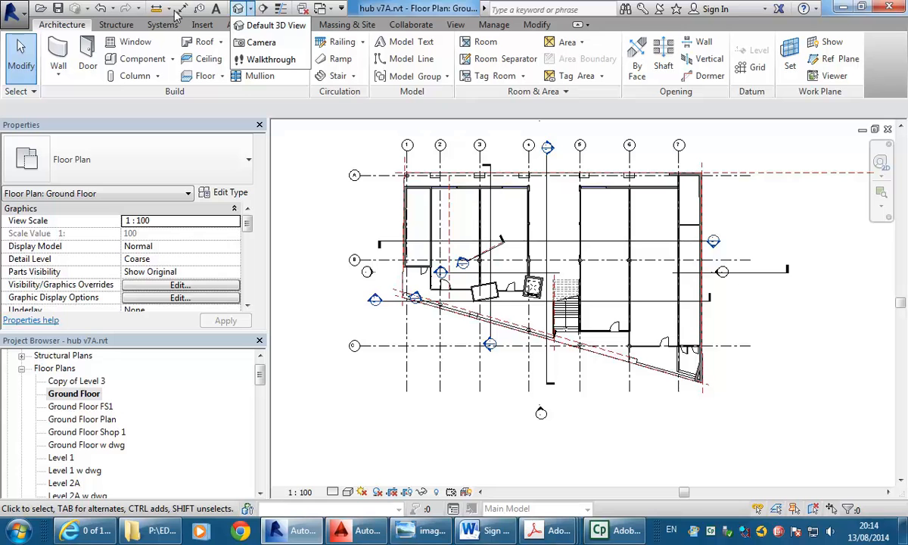
left_click(258, 43)
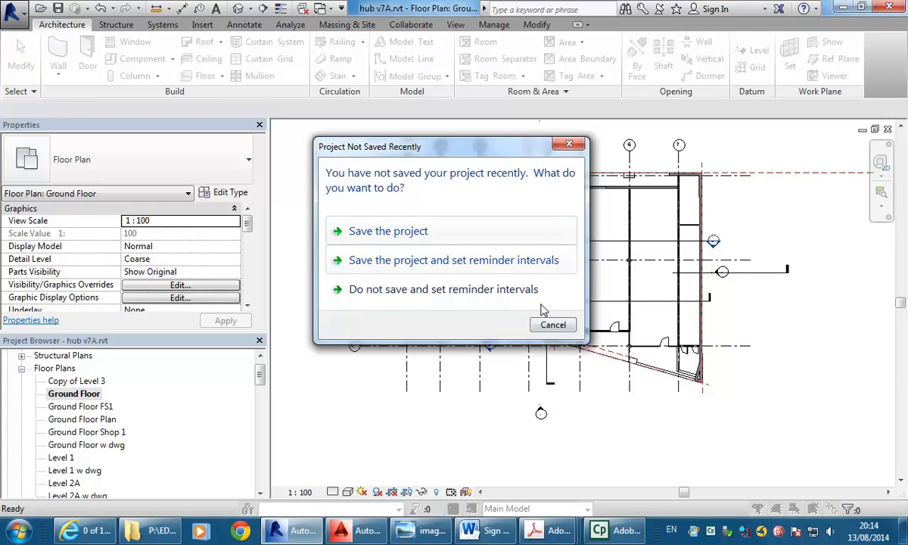
left_click(552, 324)
scroll(470, 348, "down", 3)
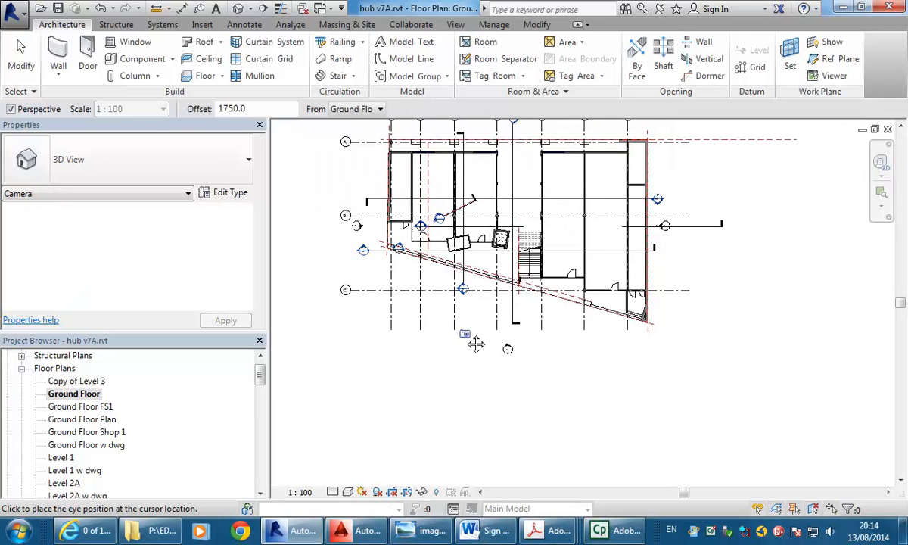
scroll(469, 348, "down", 2)
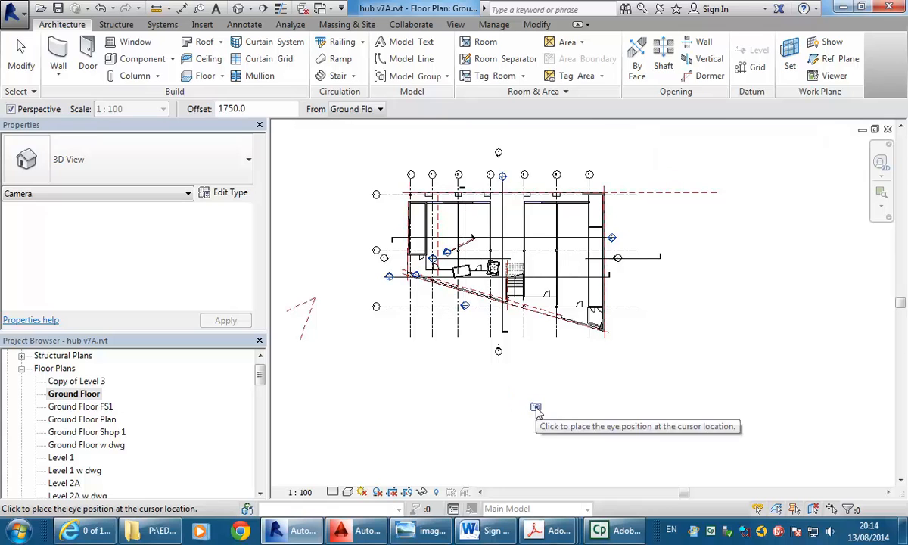
left_click(373, 395)
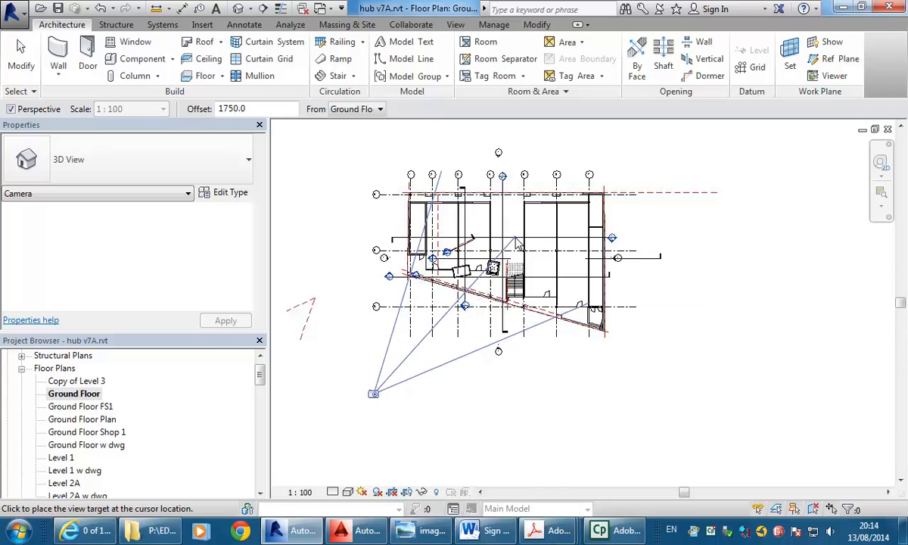
left_click(480, 232)
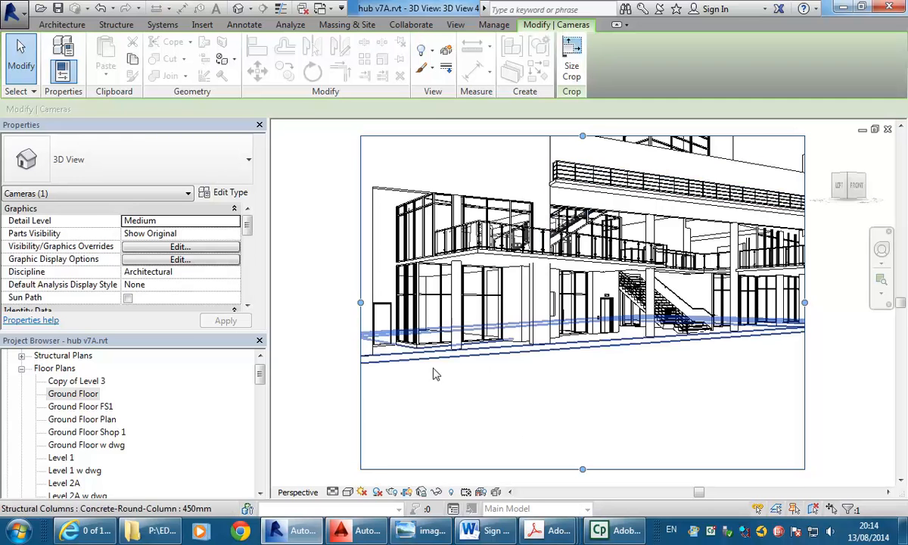
Return to the Ground Floor plan and extend the camera's far clip boundary slightly farther beyond the building
double_click(73, 393)
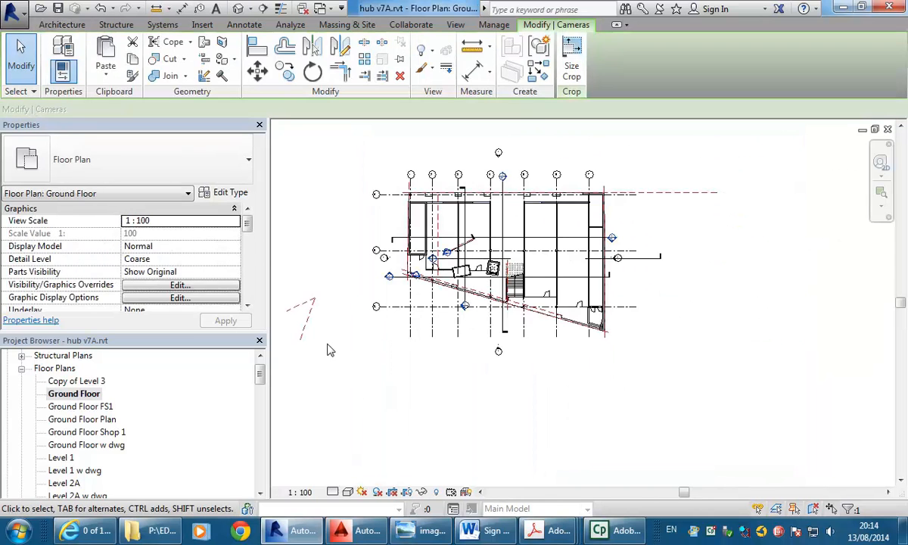
middle_click_drag(488, 270, 477, 286)
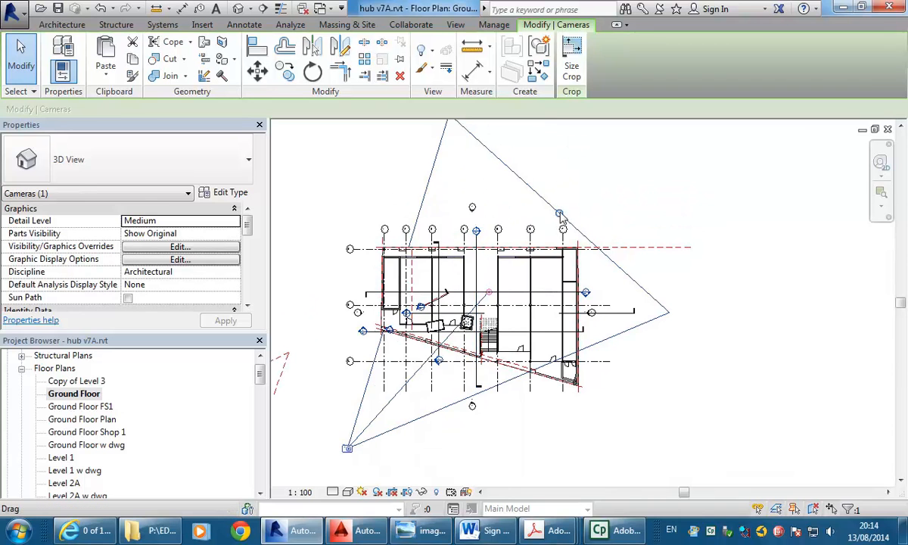
mouse_move(559, 215)
left_mouse_down()
mouse_move(591, 188)
mouse_move(565, 205)
left_mouse_up()
middle_click_drag(433, 351, 464, 338)
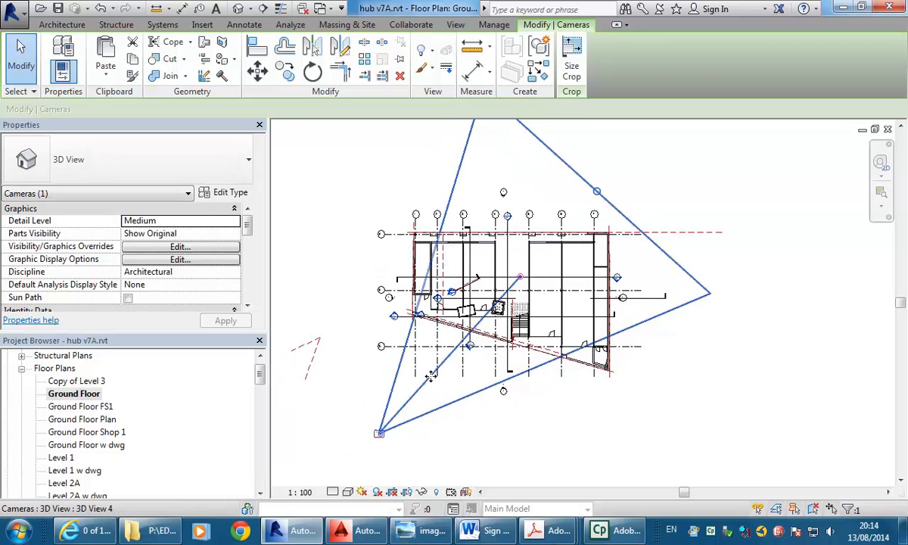
middle_click_drag(430, 376, 447, 373)
scroll(447, 373, "down", 1)
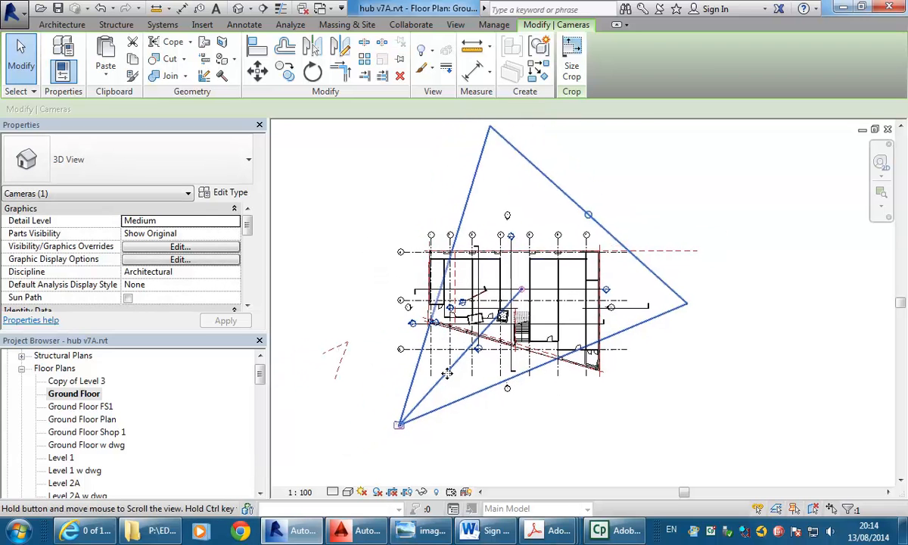
Open the 3D View 4 camera view
left_click_drag(261, 377, 259, 433)
double_click(67, 419)
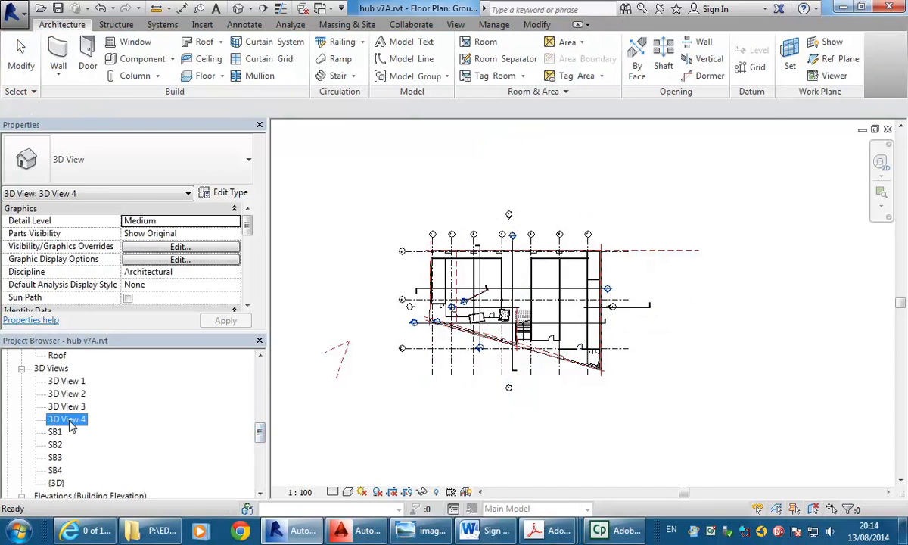
middle_click_drag(569, 370, 555, 380)
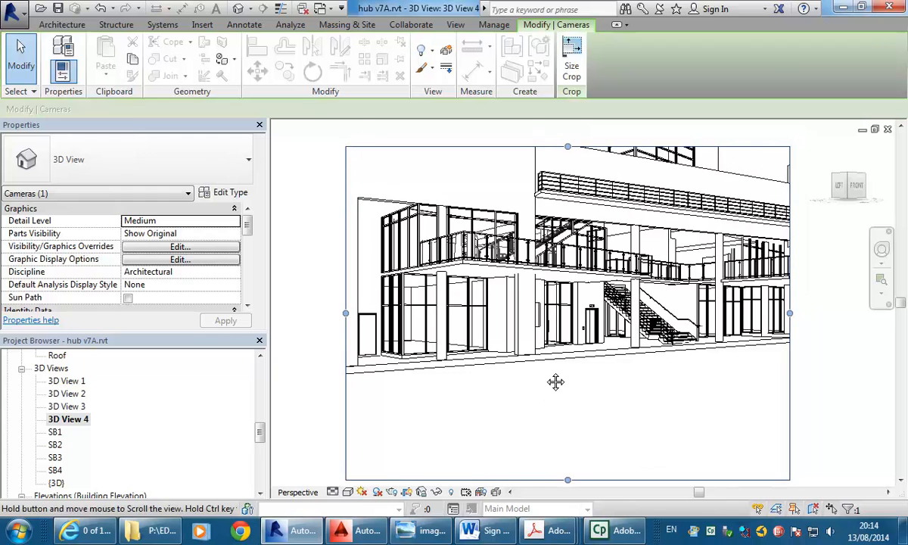
scroll(486, 228, "down", 1)
middle_click_drag(563, 146, 556, 165)
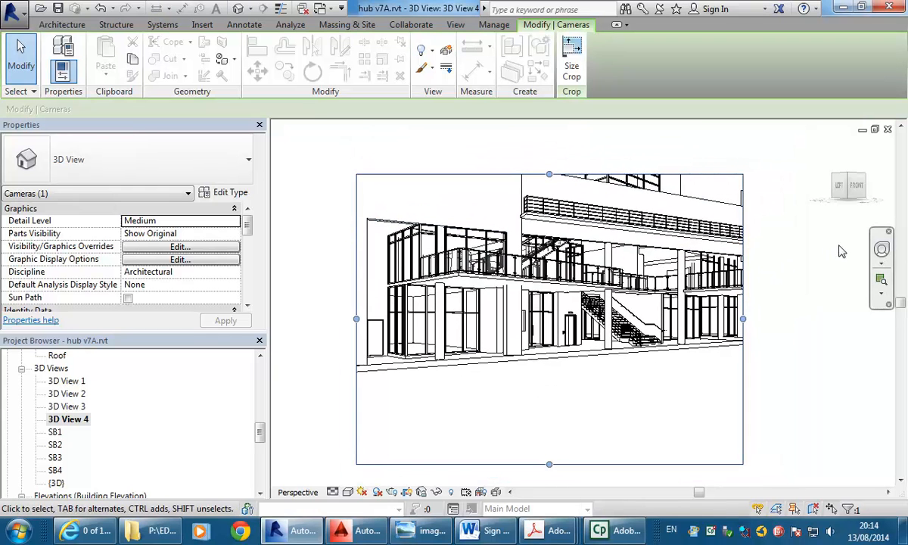
Tilt the camera upward with the steering wheel's Look tool so the frame takes in the building's roofline and tower
left_click(883, 252)
left_click_drag(550, 308, 555, 380)
mouse_move(554, 346)
left_mouse_down()
mouse_move(533, 325)
mouse_move(550, 346)
mouse_move(551, 333)
left_mouse_up()
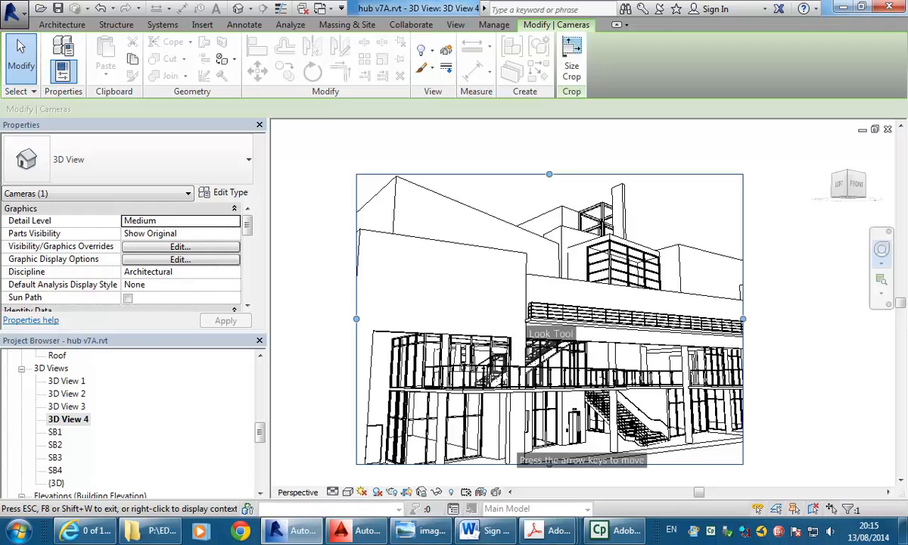
left_click_drag(551, 333, 551, 333)
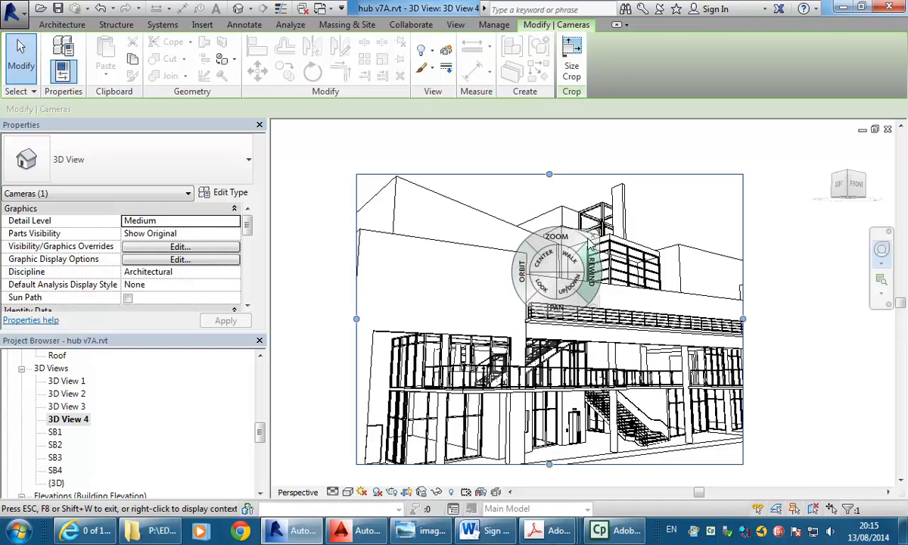
left_click(593, 239)
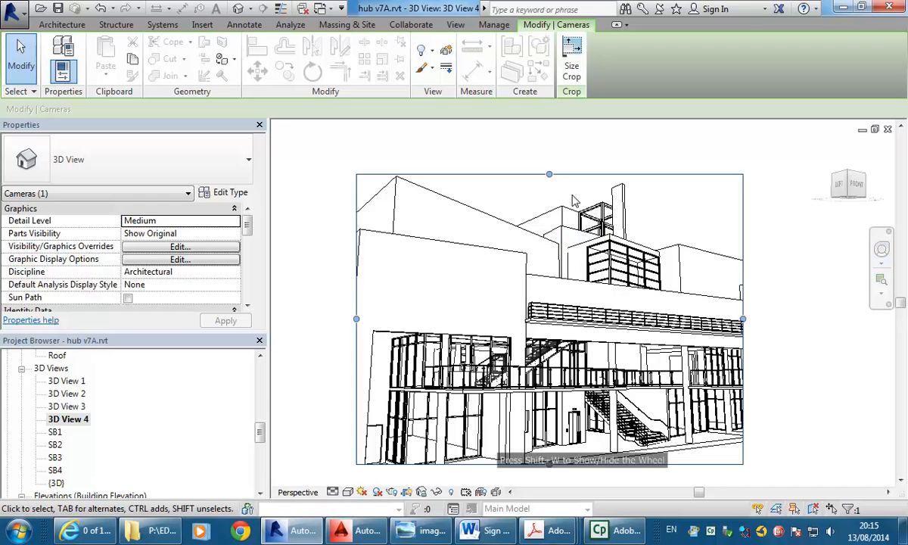
left_click(518, 161)
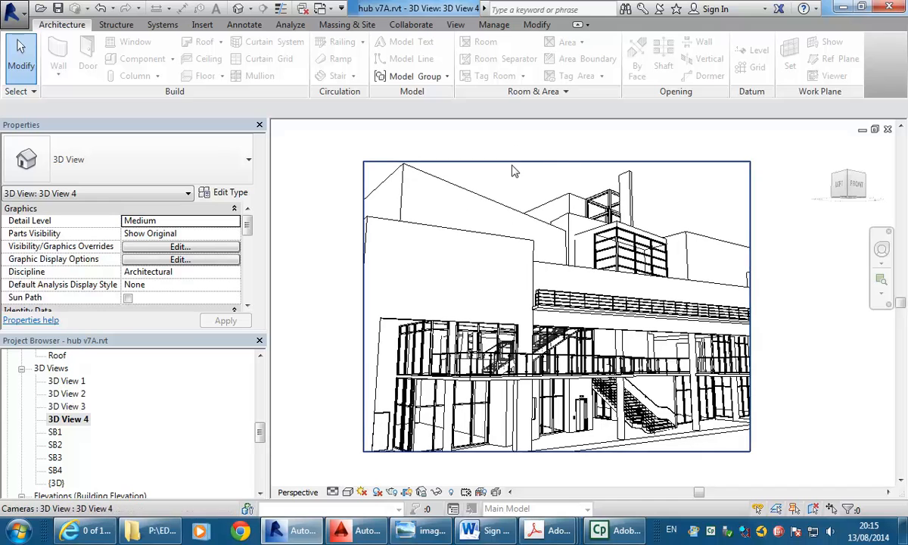
Rename the 3D View 4 camera view as 3DS Max Import
right_click(65, 421)
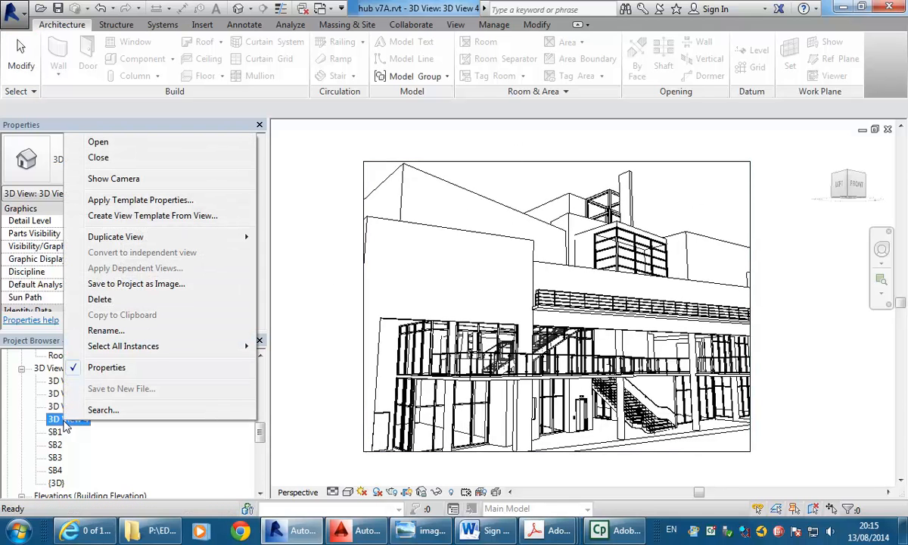
left_click(104, 330)
left_click_drag(341, 202, 455, 219)
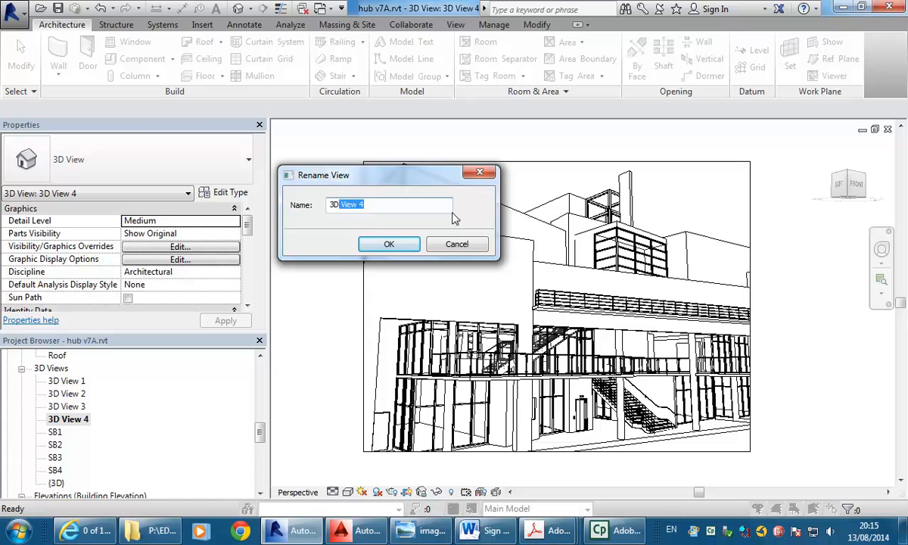
key("BackSpace")
type("S Max Import")
left_click(383, 244)
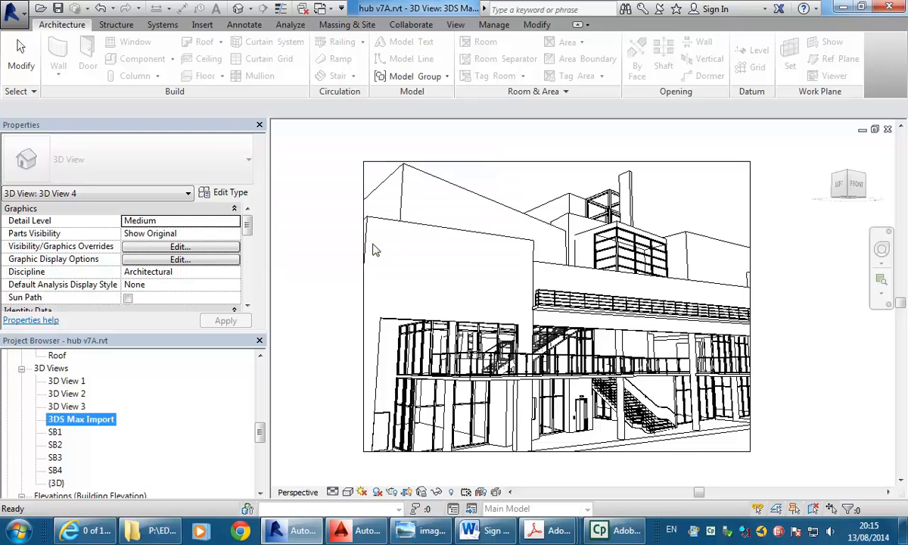
Save the project
scroll(460, 208, "up", 2)
middle_click_drag(466, 215, 472, 212)
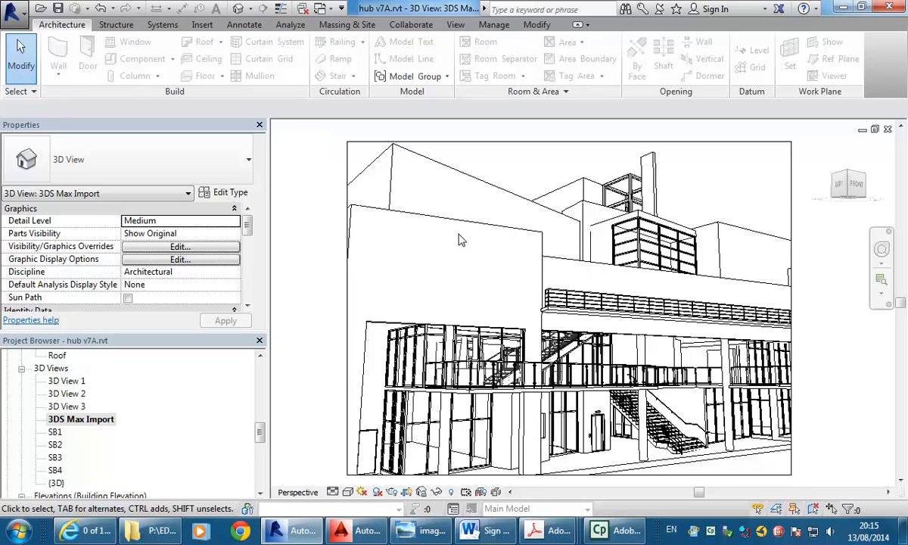
left_click(58, 9)
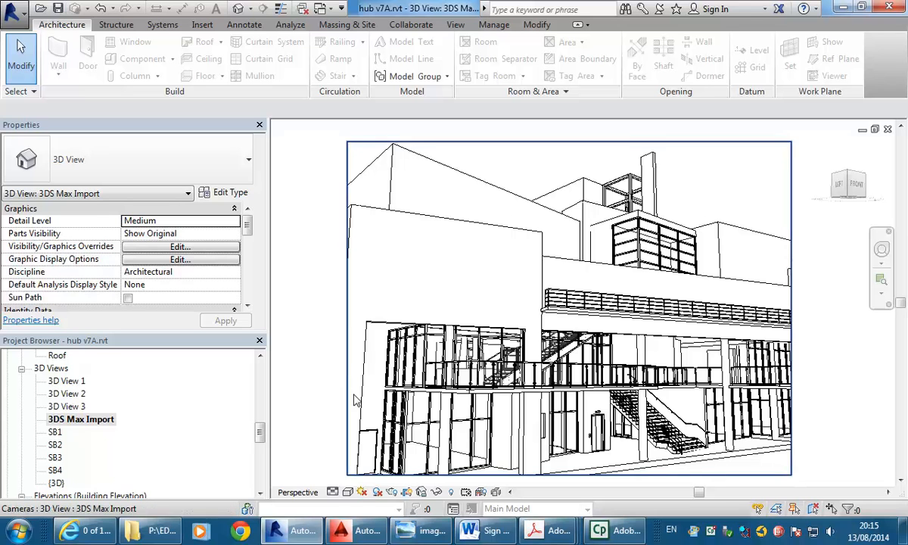
Set the view's sun settings to a Still solar study with the ground plane at level option disabled
left_click(363, 492)
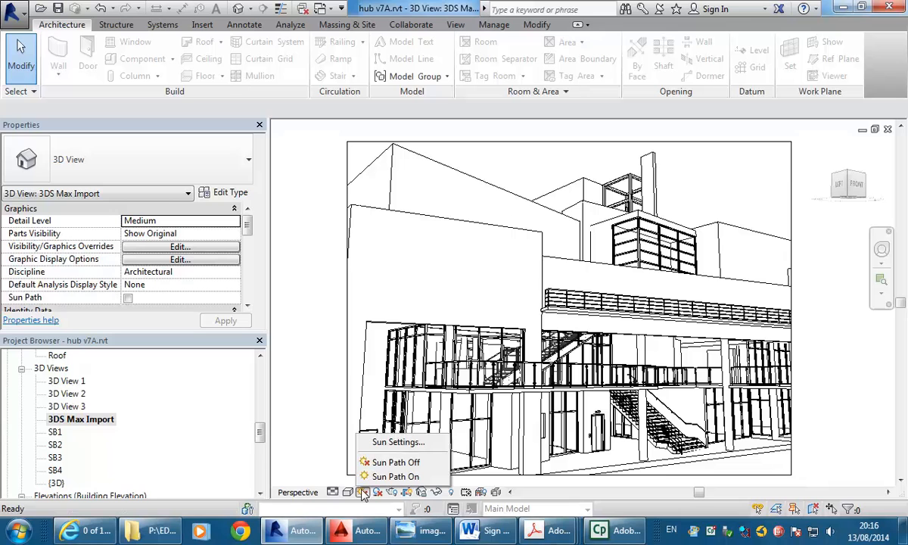
left_click(381, 443)
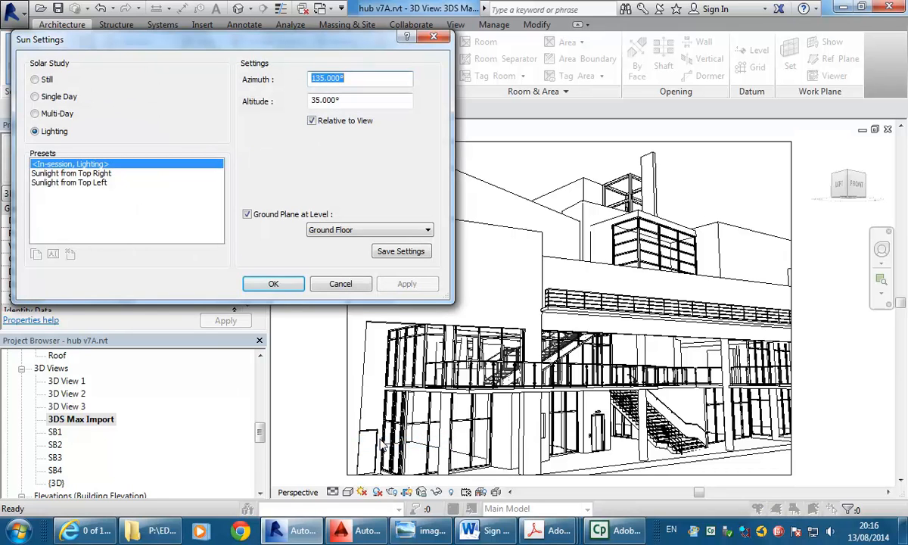
left_click(36, 80)
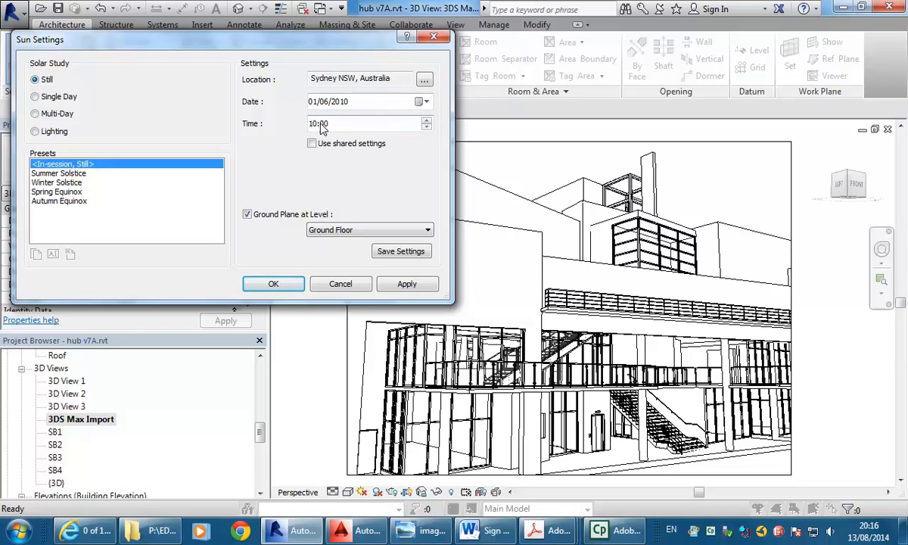
left_click(247, 214)
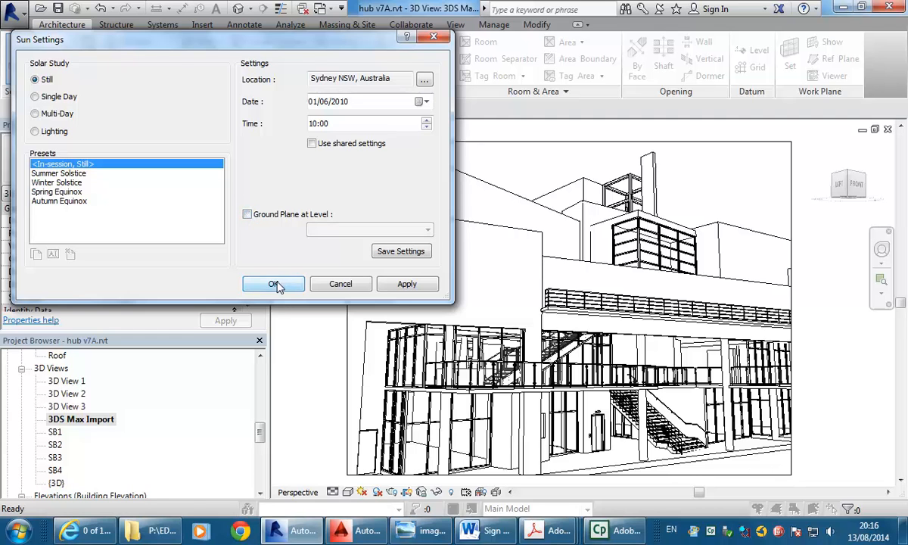
left_click(284, 284)
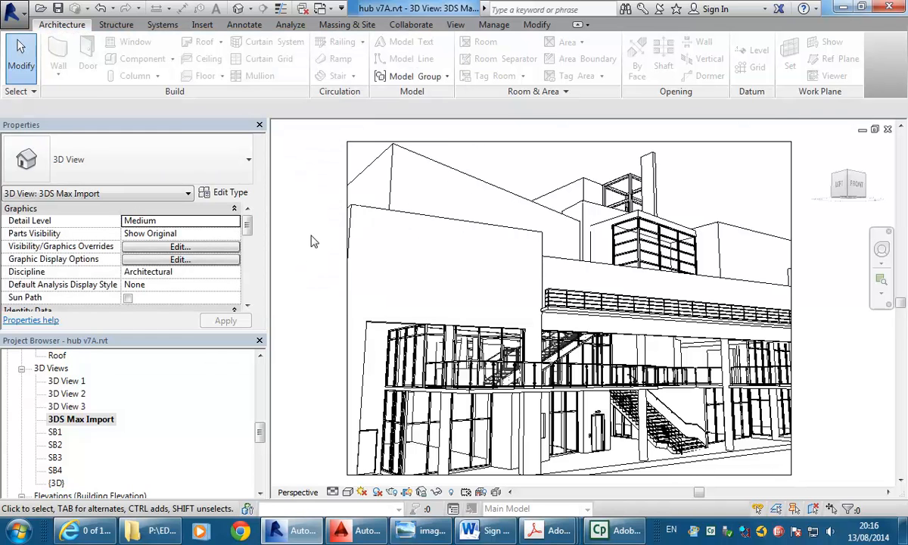
Display the camera view in the Shaded visual style and turn its shadows on
left_click(348, 493)
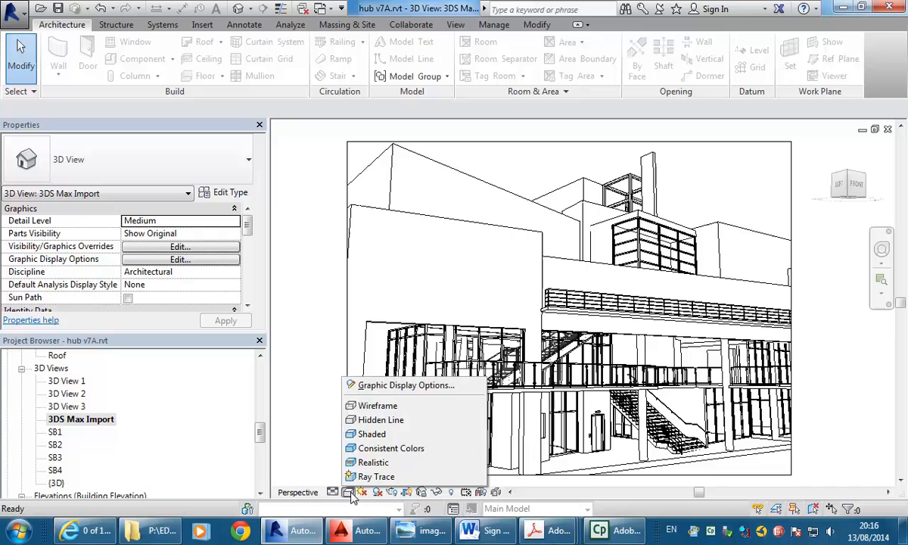
left_click(364, 434)
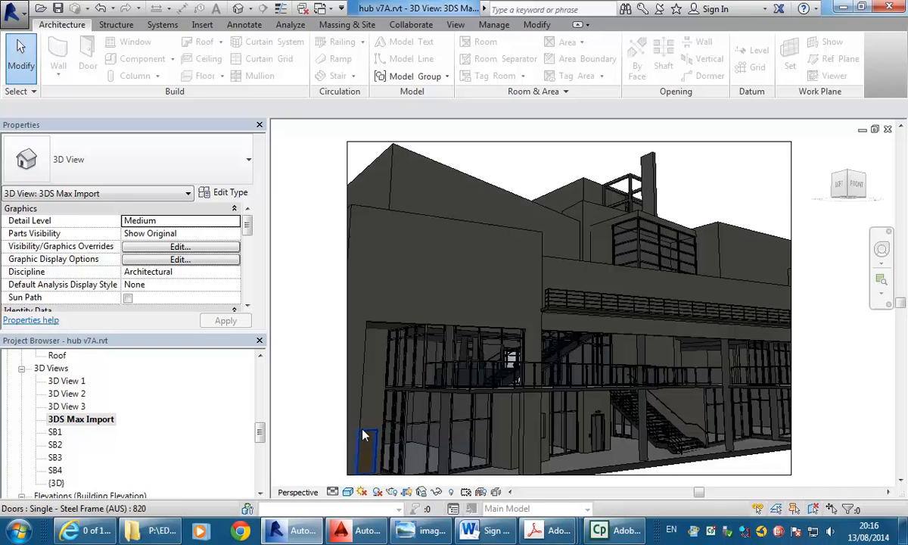
left_click(377, 493)
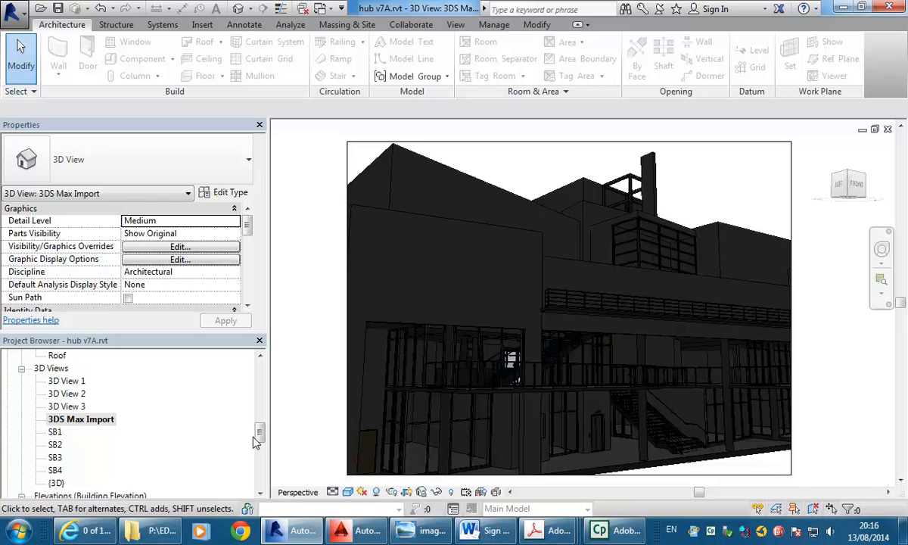
Examine the building's orientation in the True North floor plan and compare it with the True North w dwg plan
left_click_drag(260, 430, 260, 403)
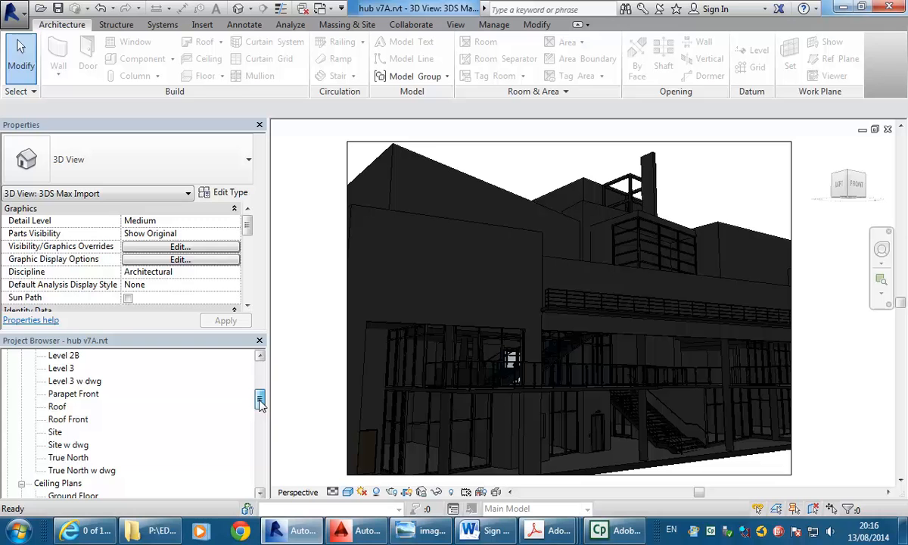
double_click(69, 457)
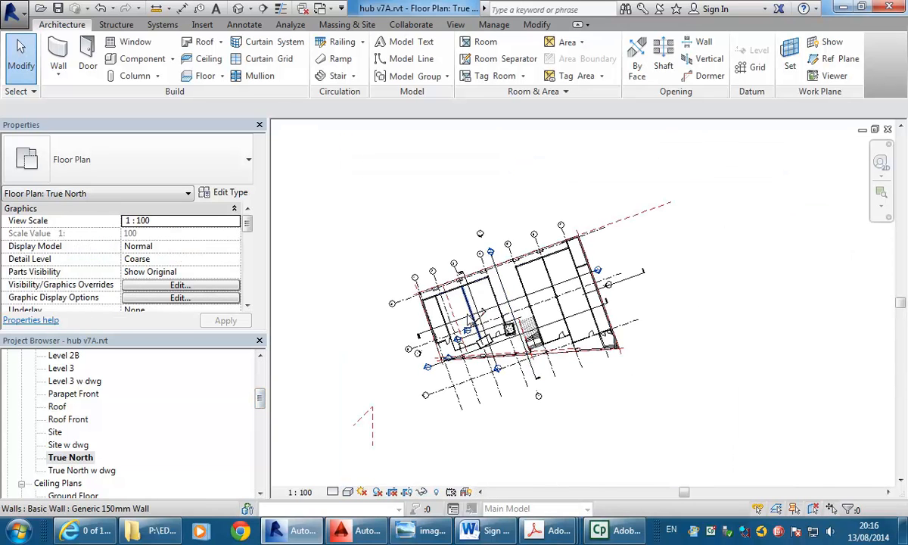
middle_click_drag(469, 323, 505, 326)
scroll(512, 448, "up", 1)
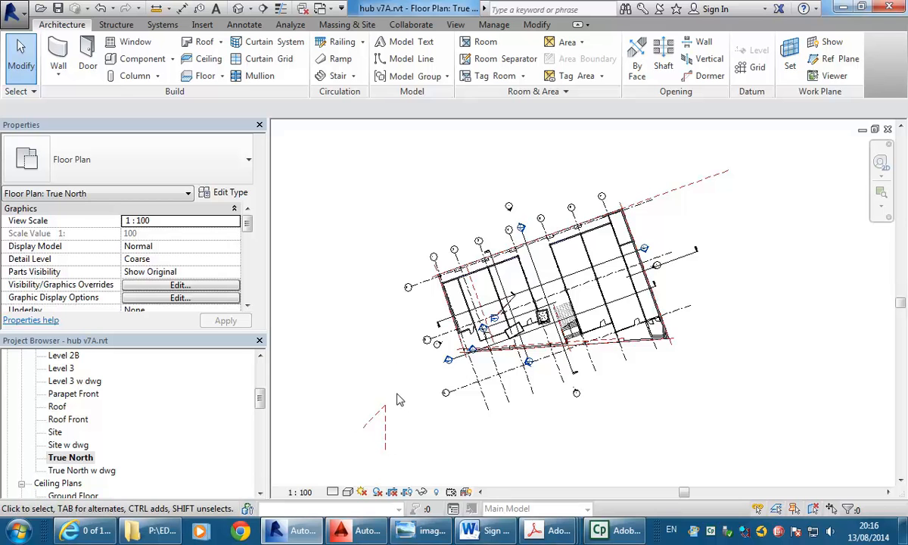
double_click(84, 470)
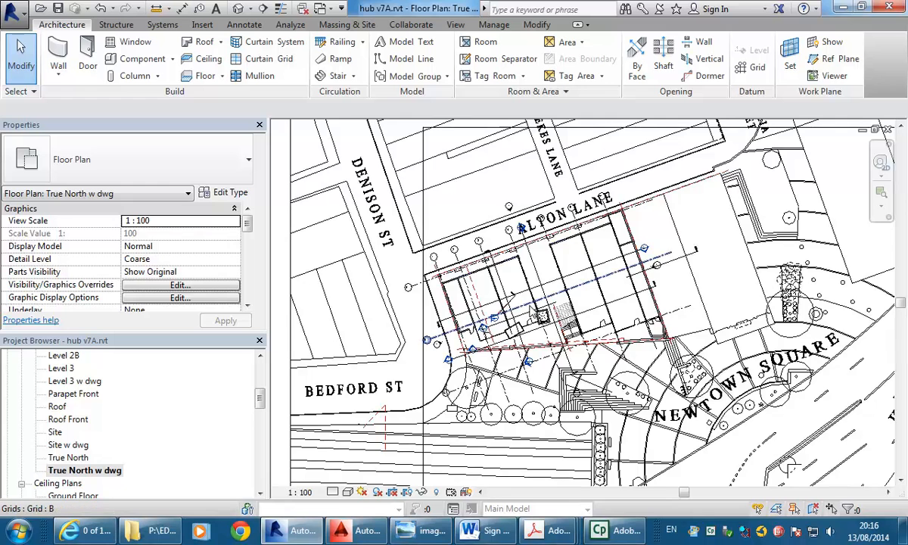
scroll(531, 306, "down", 1)
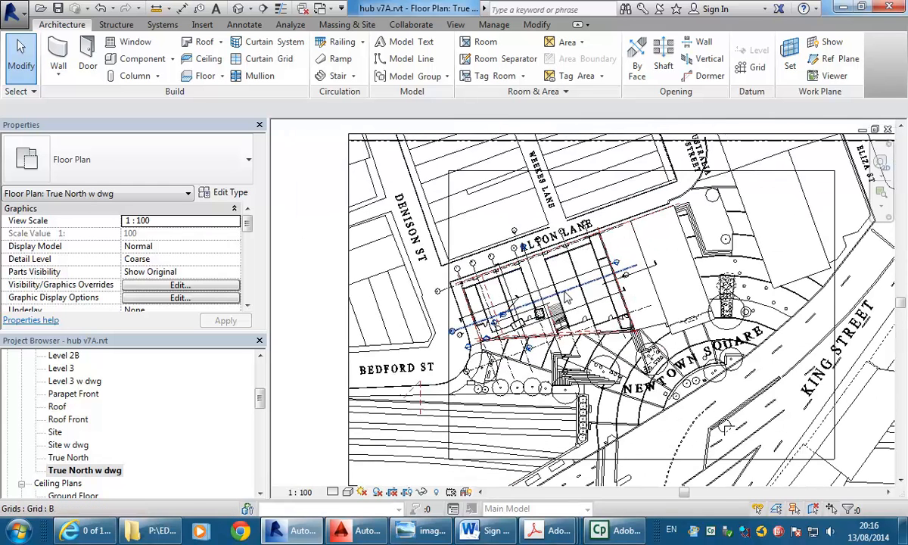
double_click(74, 457)
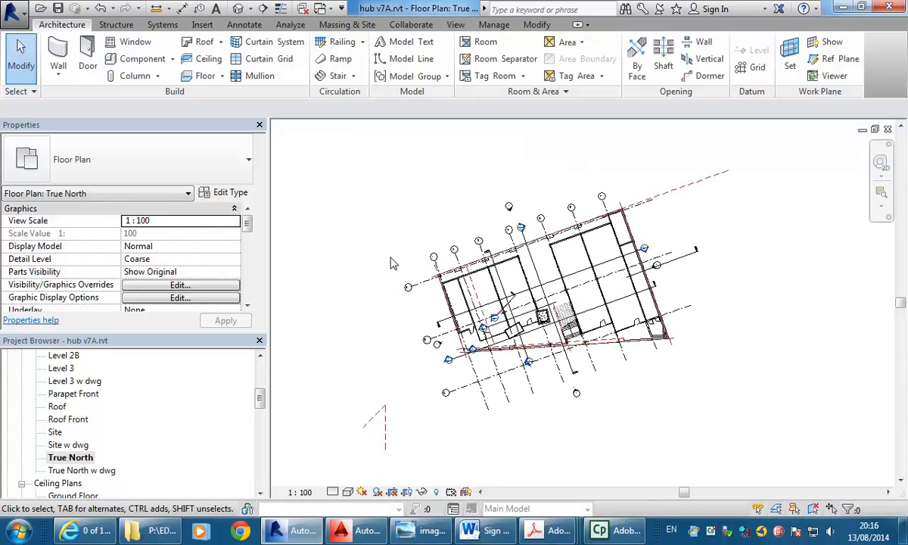
middle_click_drag(368, 193, 384, 202)
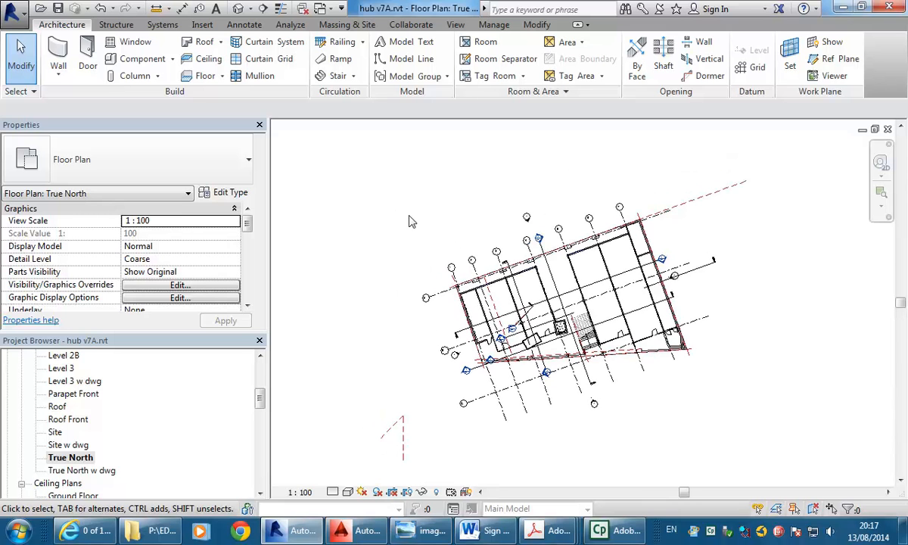
Look up the Rotate True North command among the project position options
left_click(493, 25)
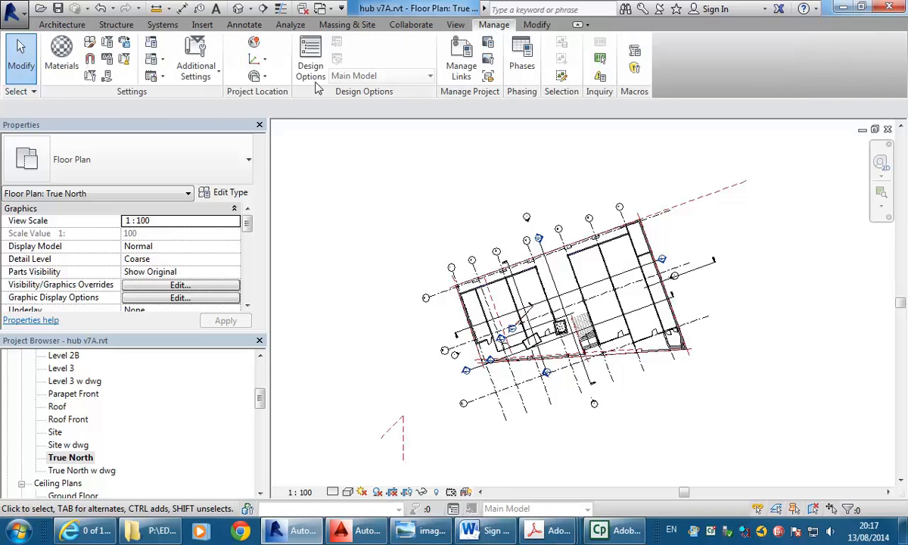
left_click(259, 78)
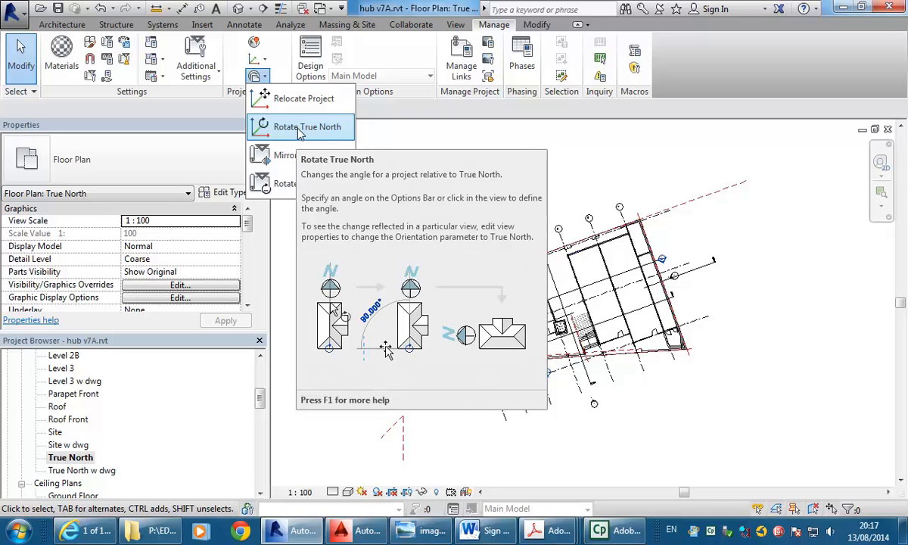
left_click(523, 173)
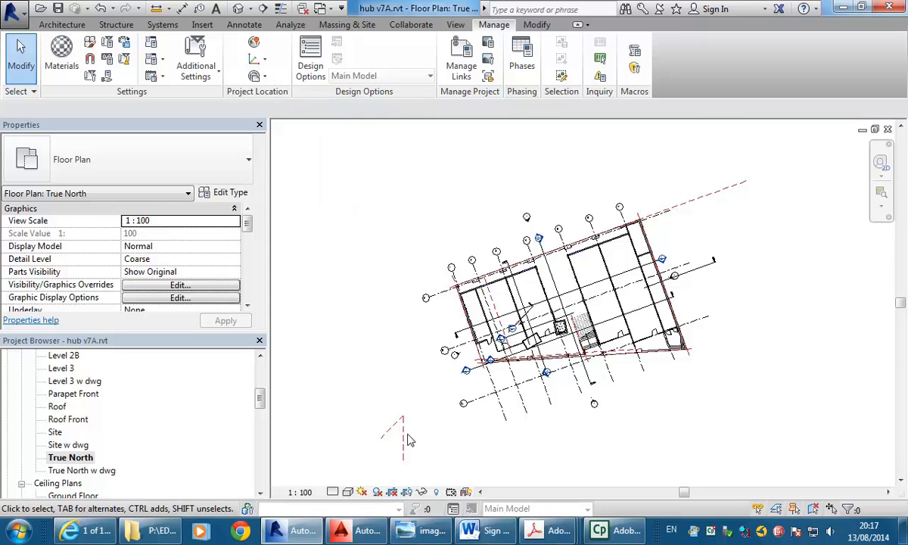
Check the building's orientation in the Site floor plan and return to the 3DS Max Import camera view
double_click(55, 432)
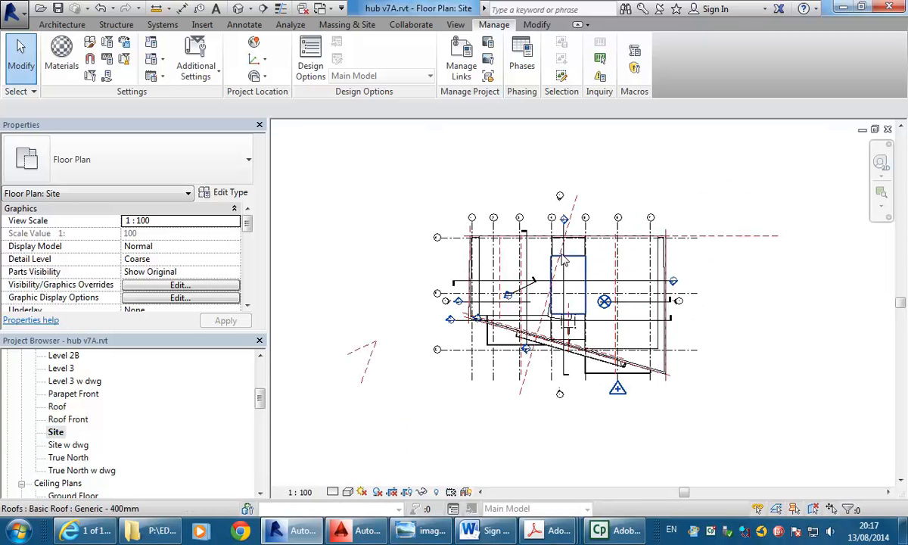
scroll(581, 285, "up", 1)
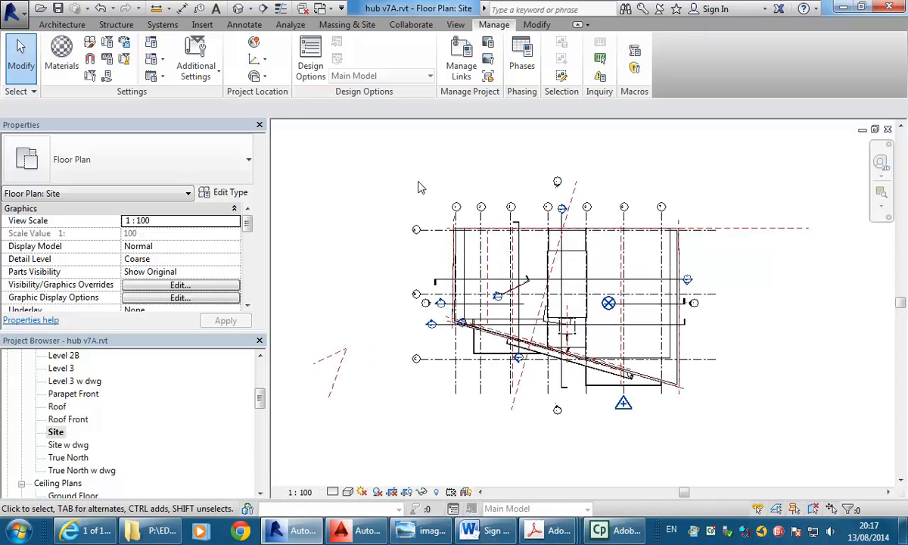
left_click_drag(259, 397, 261, 435)
double_click(81, 393)
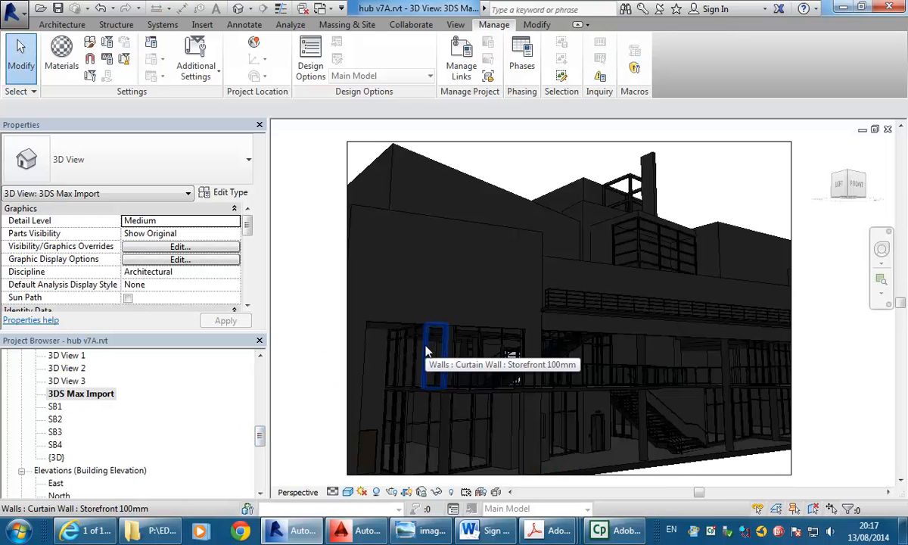
Set the camera view's sun time to 17:00 in the sun settings and apply it to the view
left_click(362, 492)
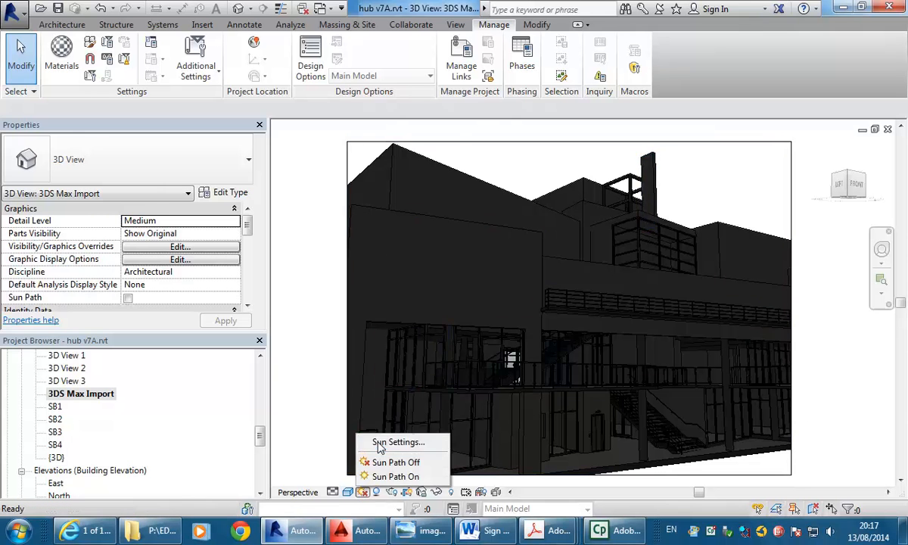
left_click(379, 446)
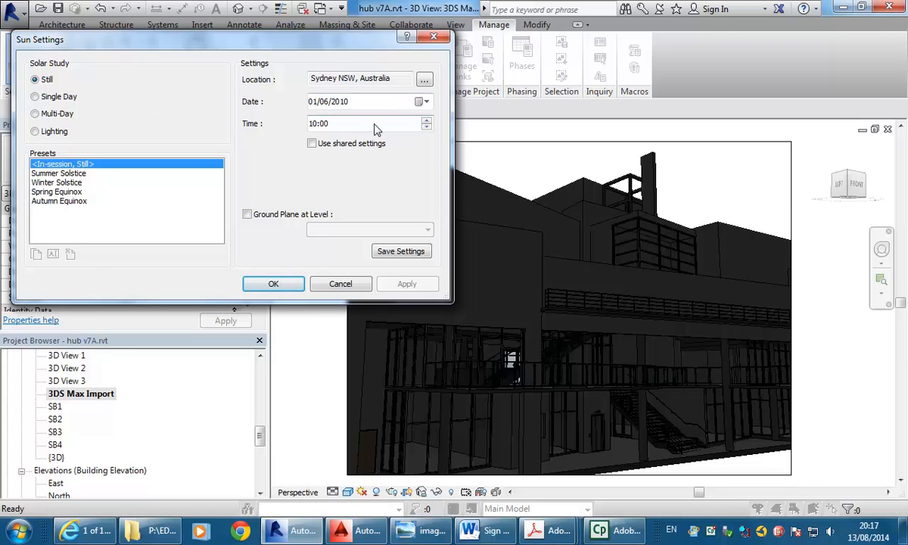
left_click(427, 121)
left_click(426, 121)
left_click(426, 121)
left_click(427, 121)
left_click(427, 121)
left_click(427, 121)
left_click(427, 121)
left_click(427, 121)
left_click(427, 121)
left_click(427, 128)
left_click(426, 127)
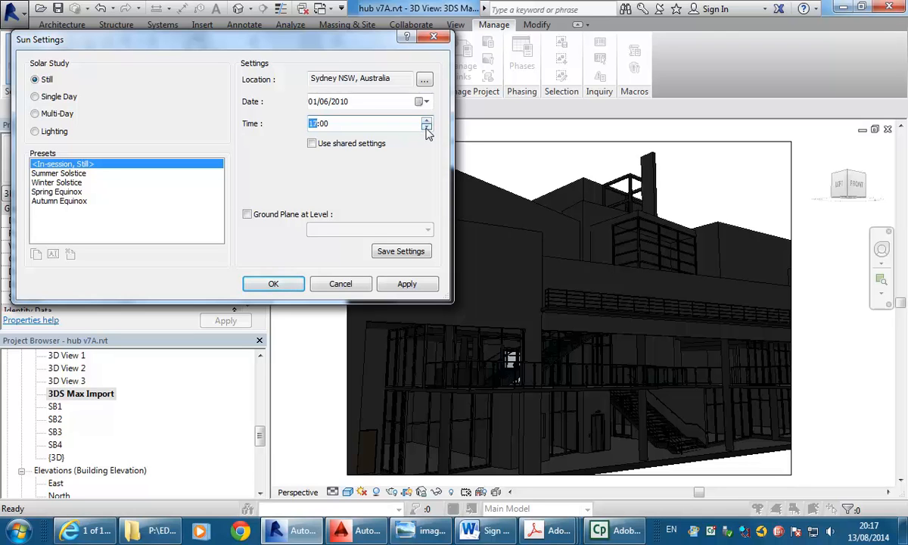
left_click(406, 285)
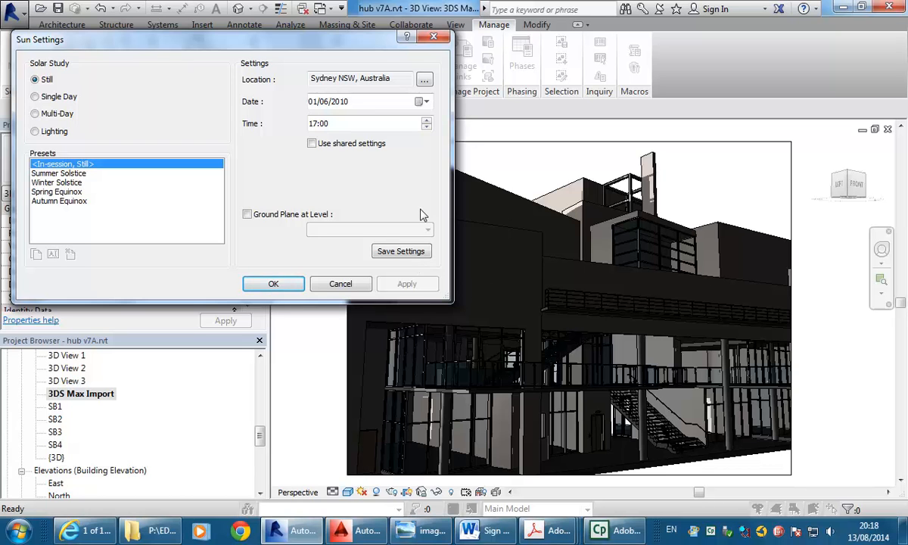
Try a sun time of 18:00 on the view, and set the time back to 17:00
left_click(426, 120)
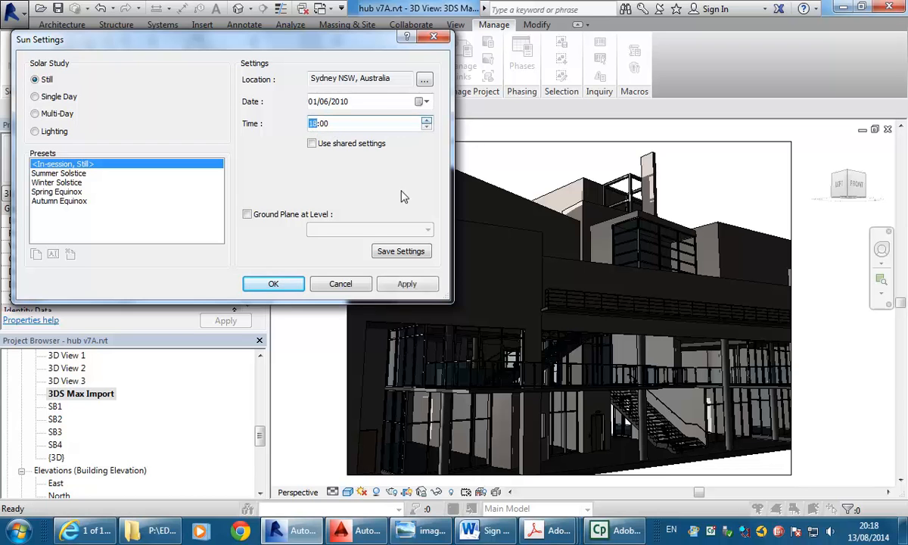
left_click(407, 284)
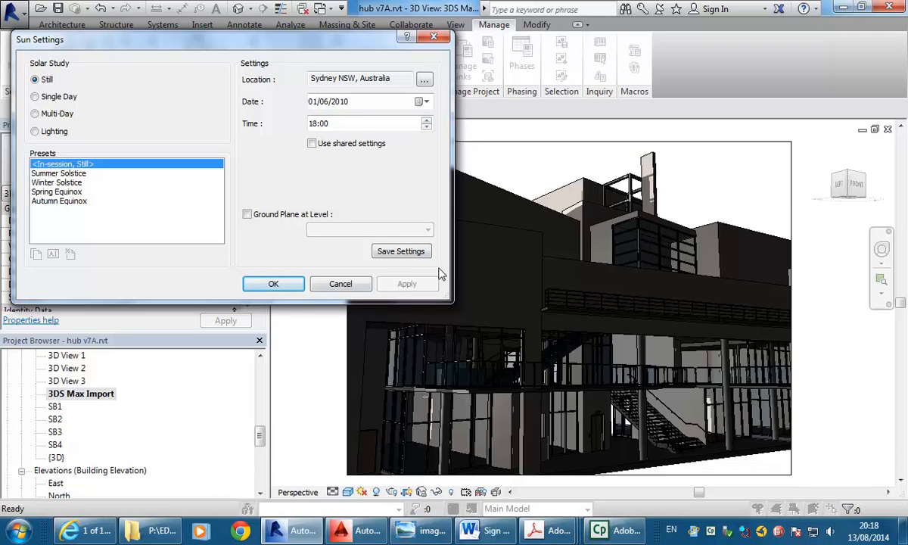
left_click(315, 123)
left_click(422, 101)
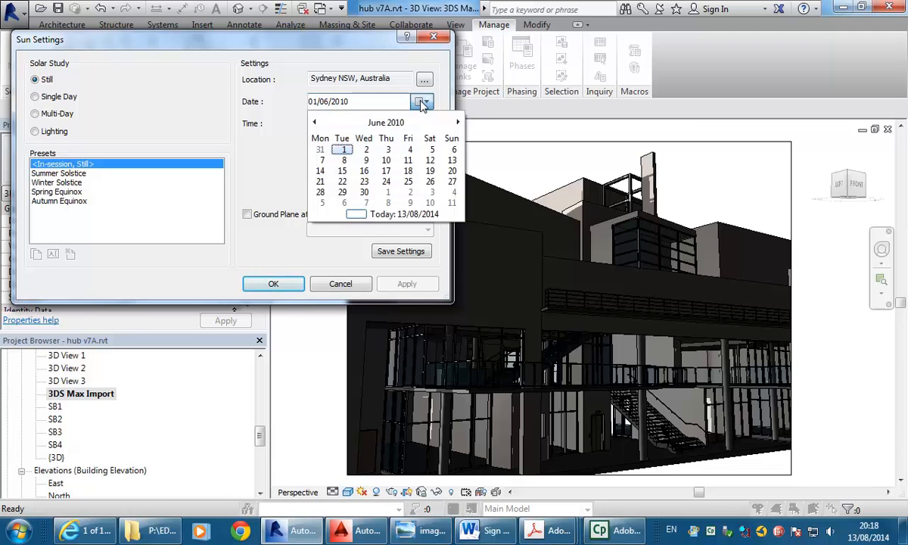
left_click(422, 102)
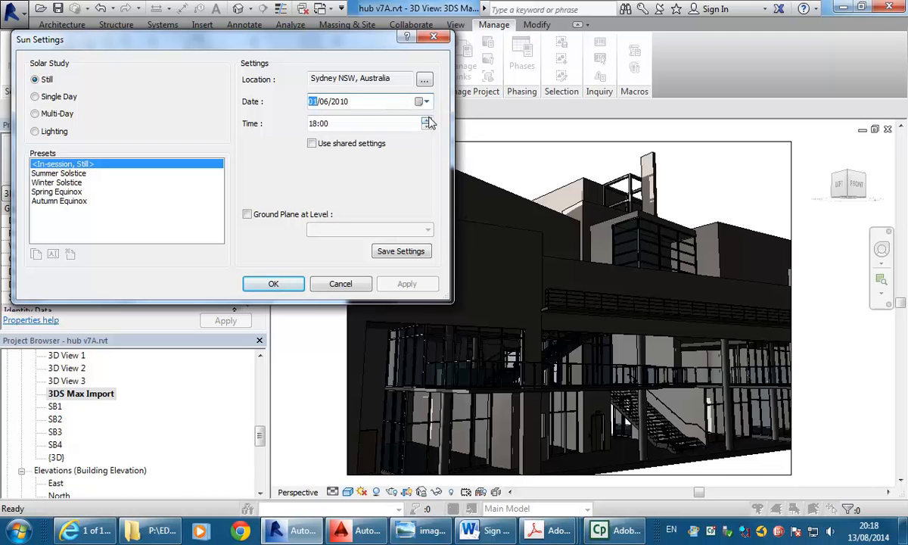
left_click(428, 130)
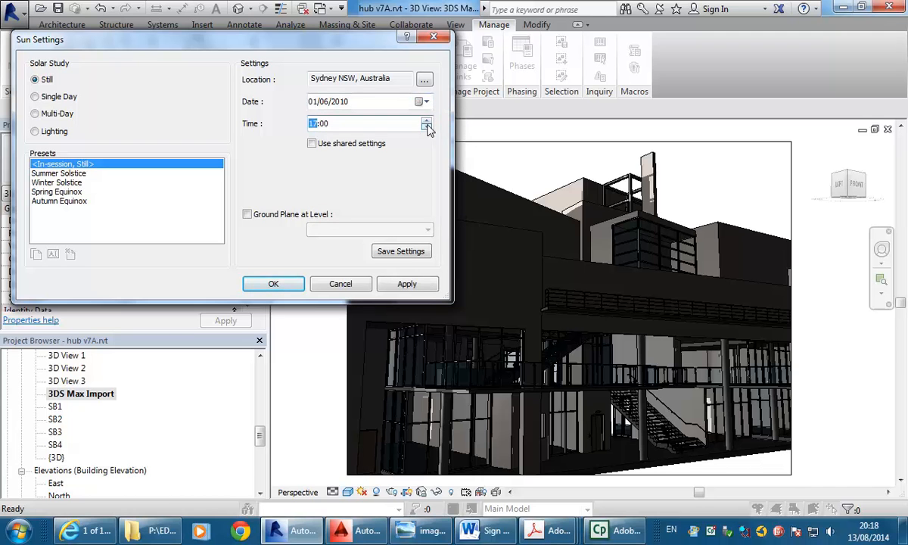
Set the sun study date to 22/12/2010 and apply it to the view
left_click(422, 103)
left_click(458, 122)
left_click(458, 122)
left_click(458, 122)
left_click(457, 122)
left_click(458, 121)
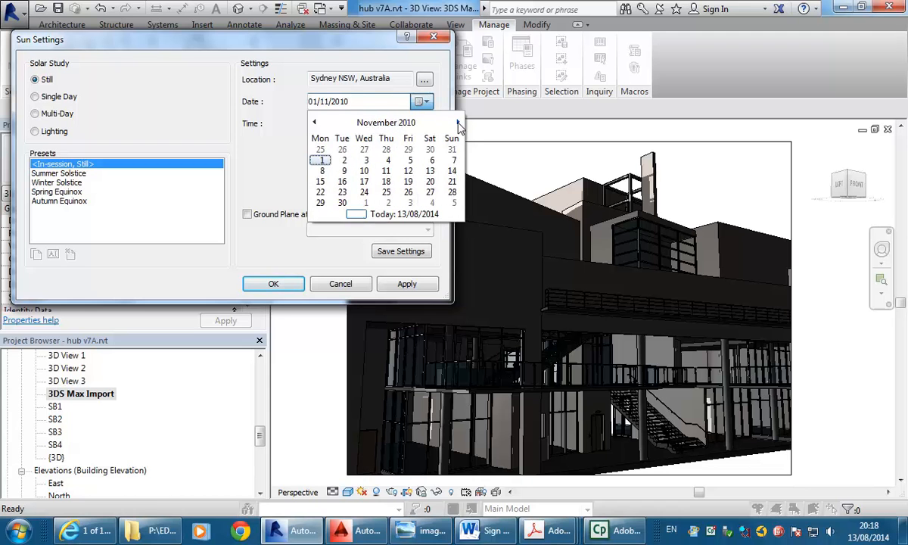
left_click(458, 122)
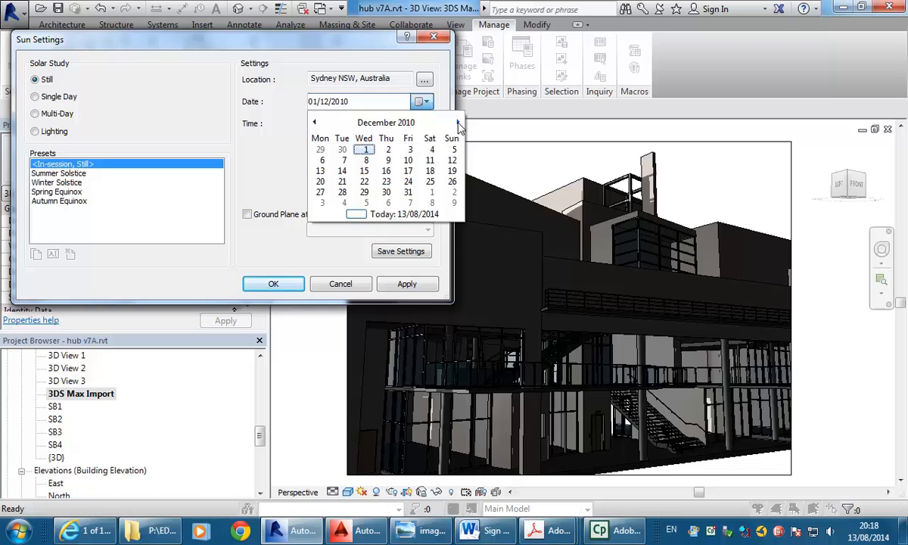
left_click(365, 182)
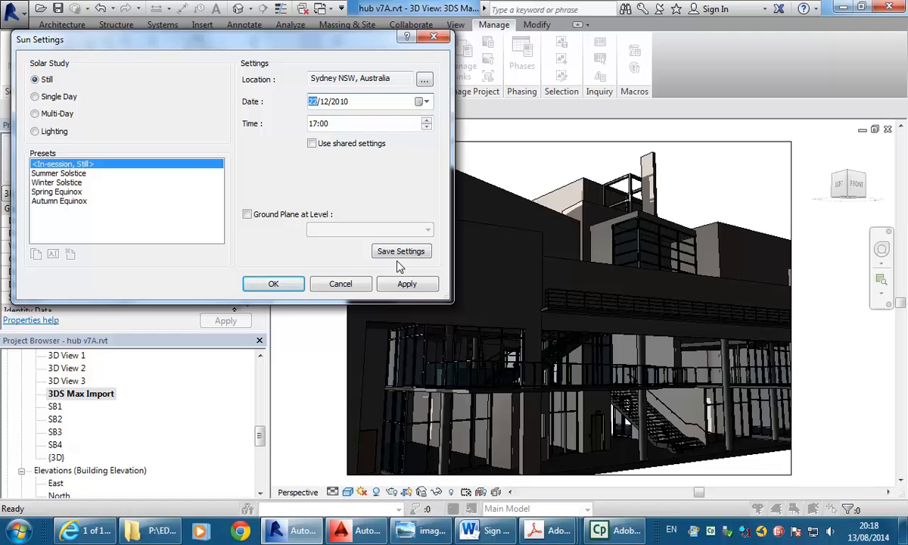
left_click(403, 286)
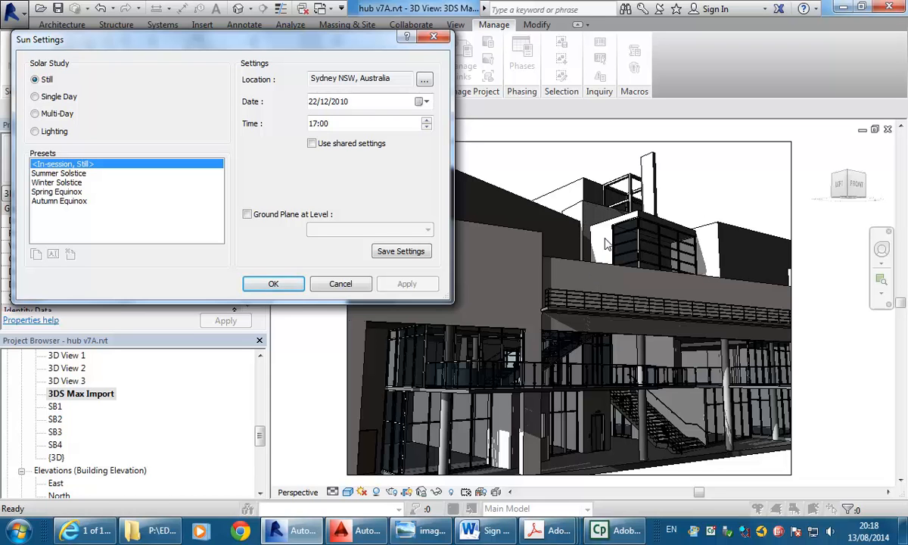
Test the sun time at 18:00, set it to 19:00, and accept the sun settings
left_click(426, 120)
left_click(407, 284)
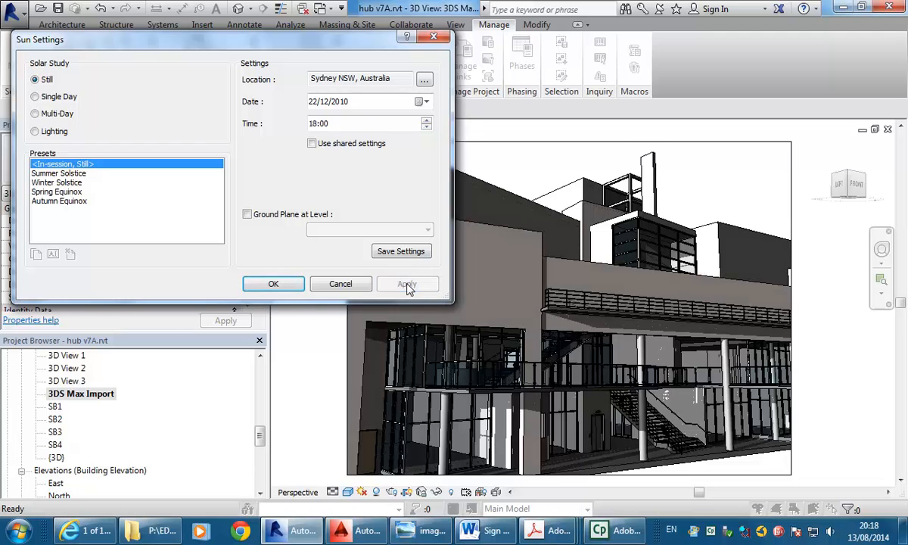
left_click(426, 119)
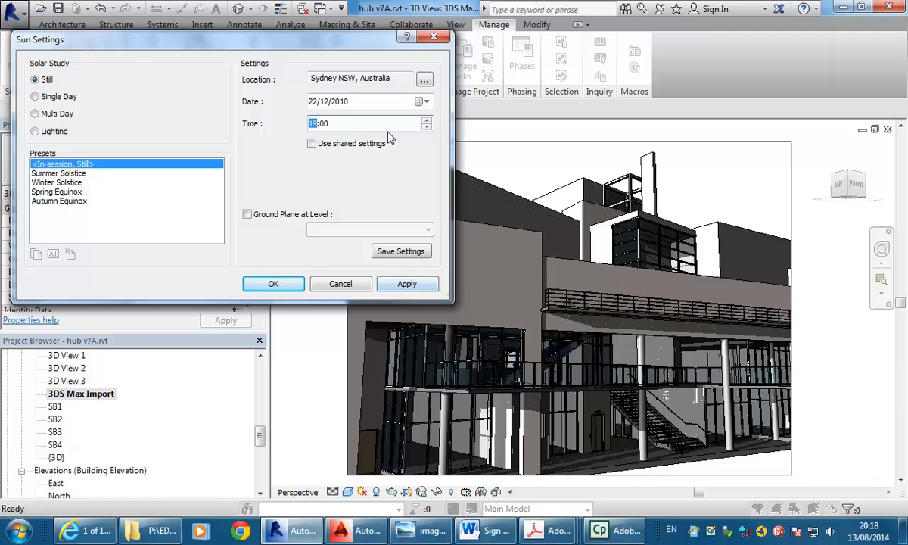
left_click(413, 286)
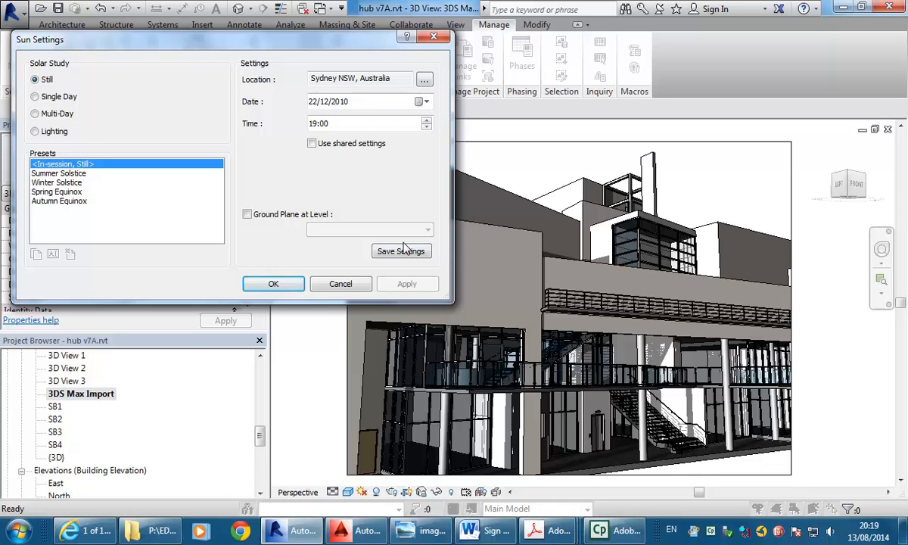
left_click(268, 283)
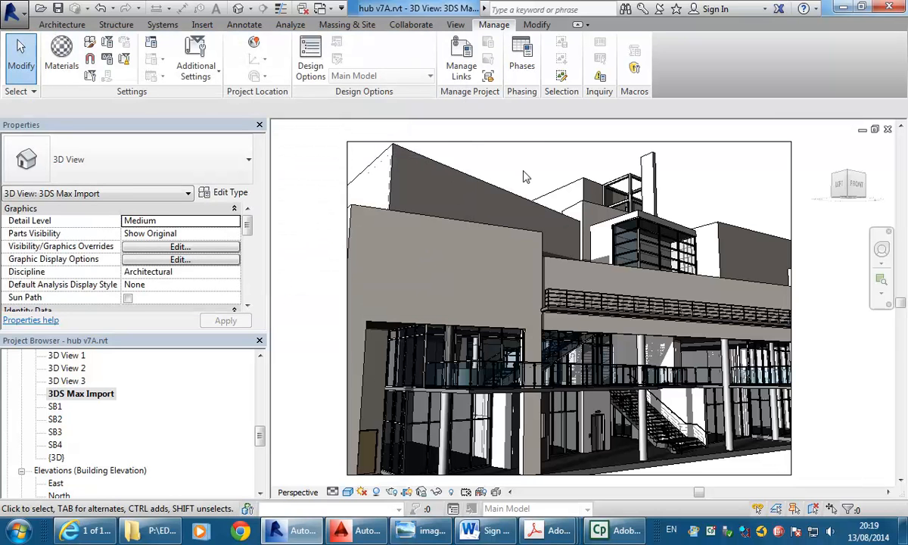
Save the project and run the 3ds Max Design Interior Rendering suite workflow to a New 3ds Max Scene, with existing links updated
left_click(57, 10)
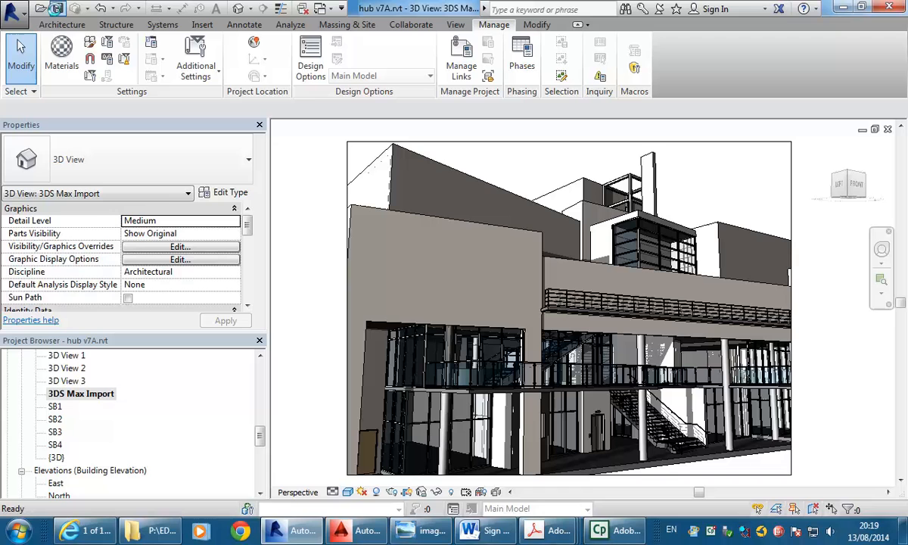
left_click(14, 14)
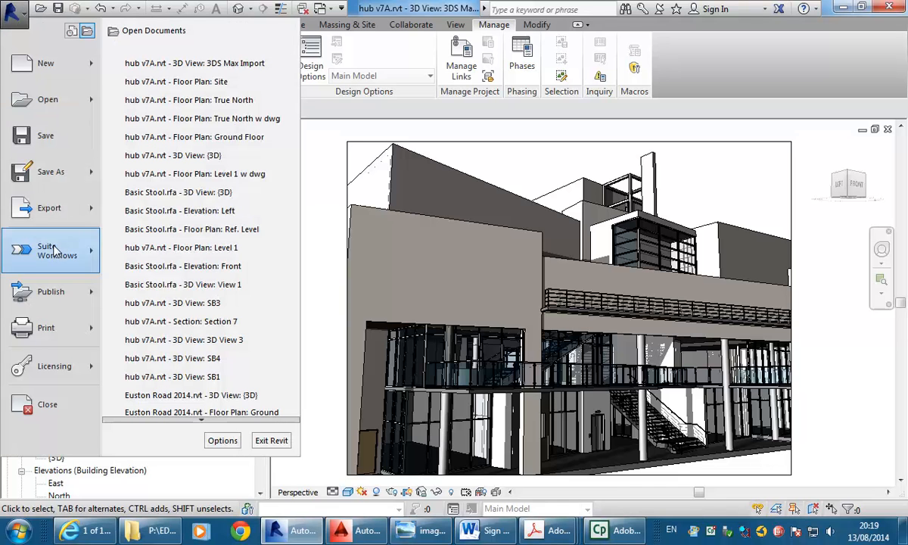
mouse_move(56, 257)
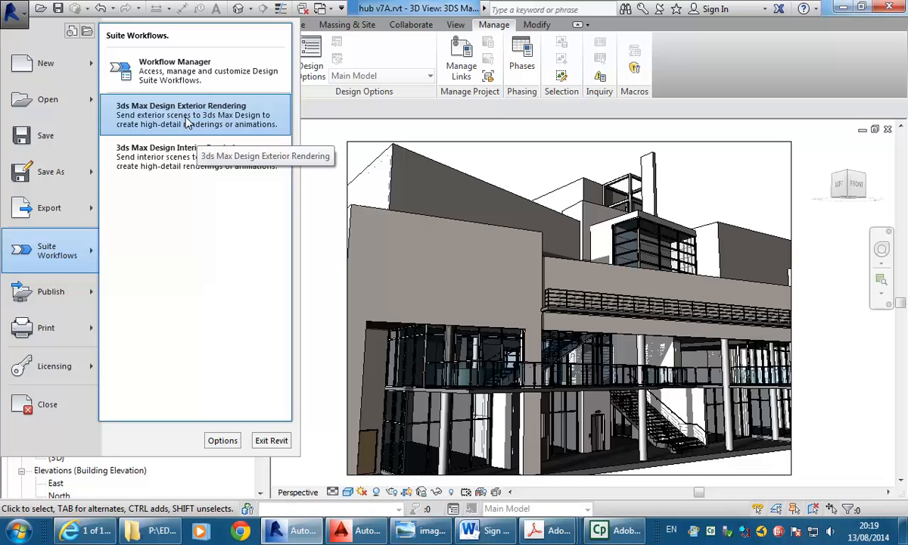
left_click(194, 162)
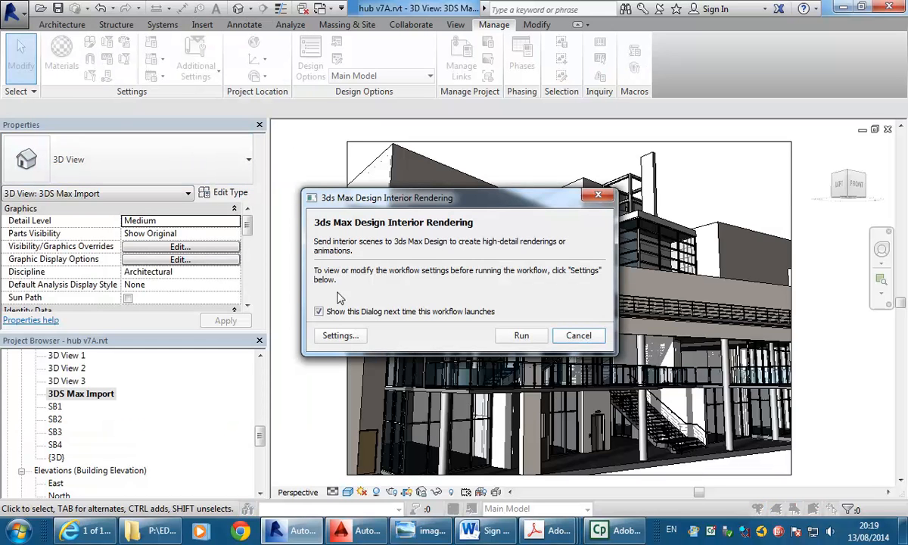
left_click(521, 337)
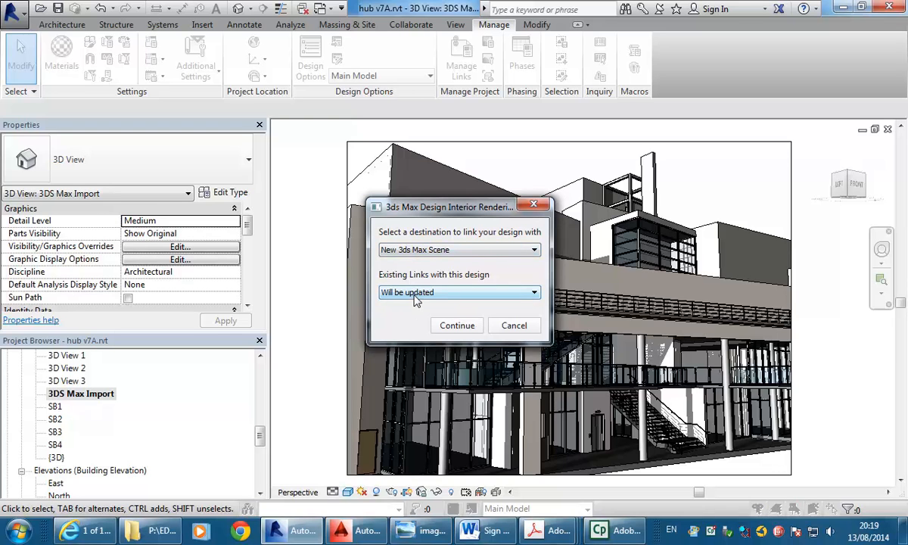
left_click(457, 326)
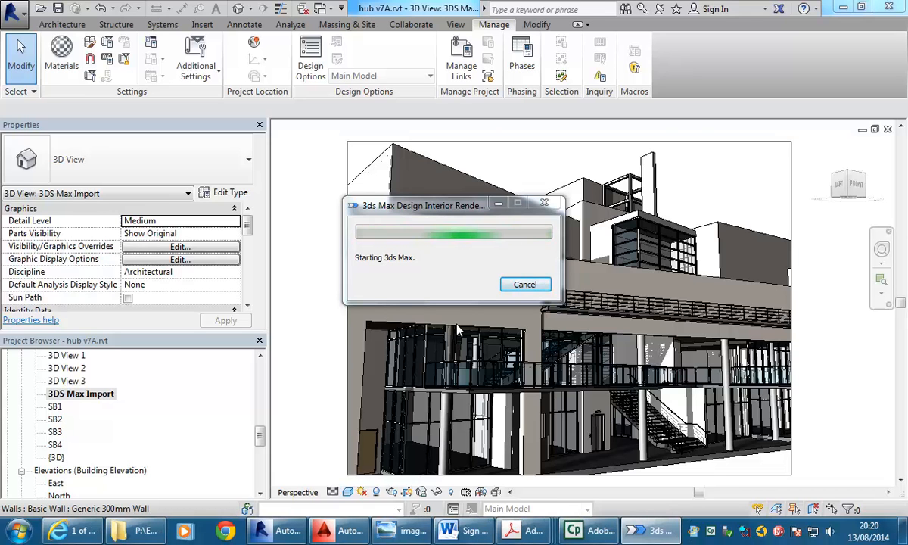
left_click_drag(447, 211, 404, 186)
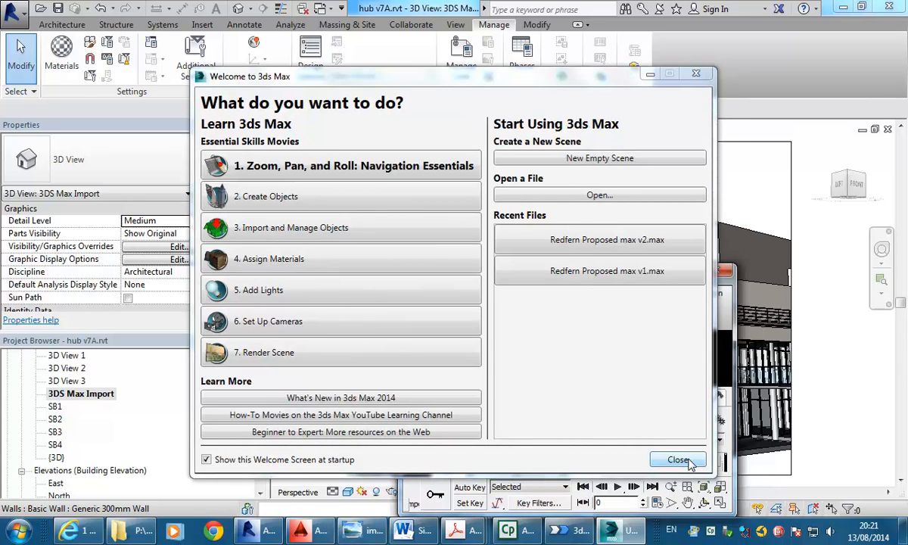
Switch to 3ds Max, dismiss the welcome screen, maximize the window and show the 3DS Max Import camera in the perspective viewport
left_click(678, 460)
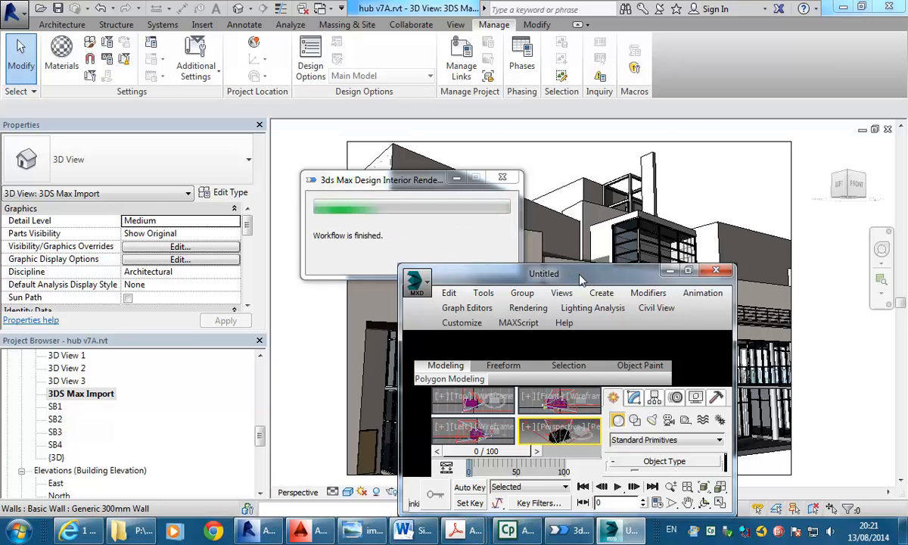
double_click(579, 275)
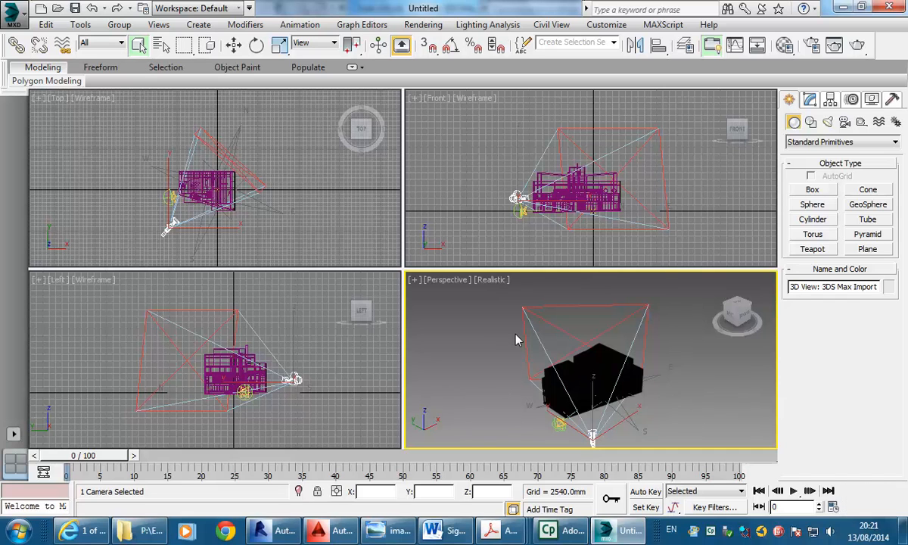
key("c")
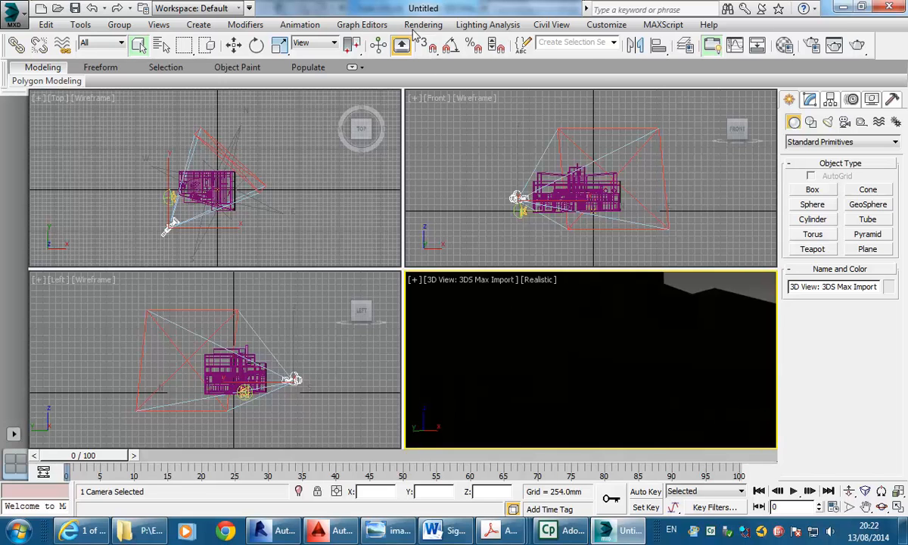
Open the exposure control settings and render an exposure preview of the camera view, continuing without the missing map files
left_click(419, 25)
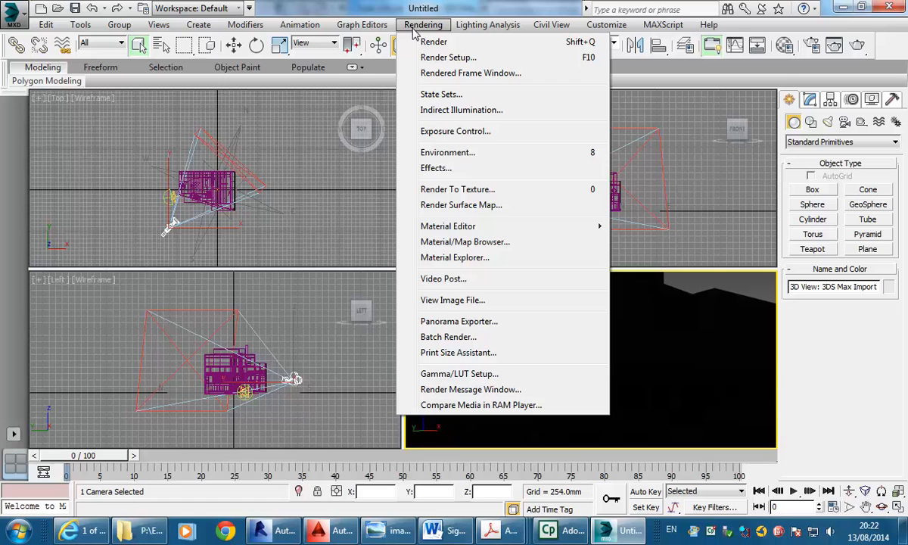
left_click(435, 131)
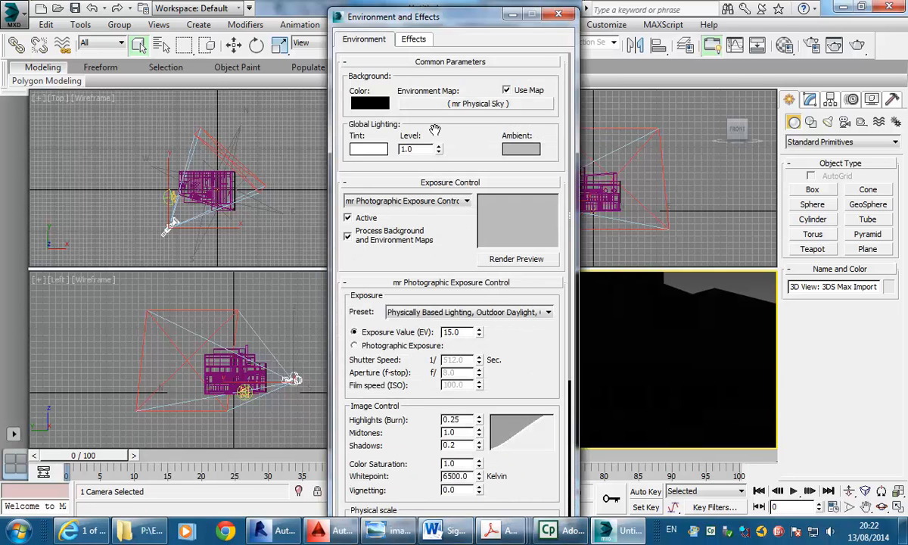
left_click(507, 259)
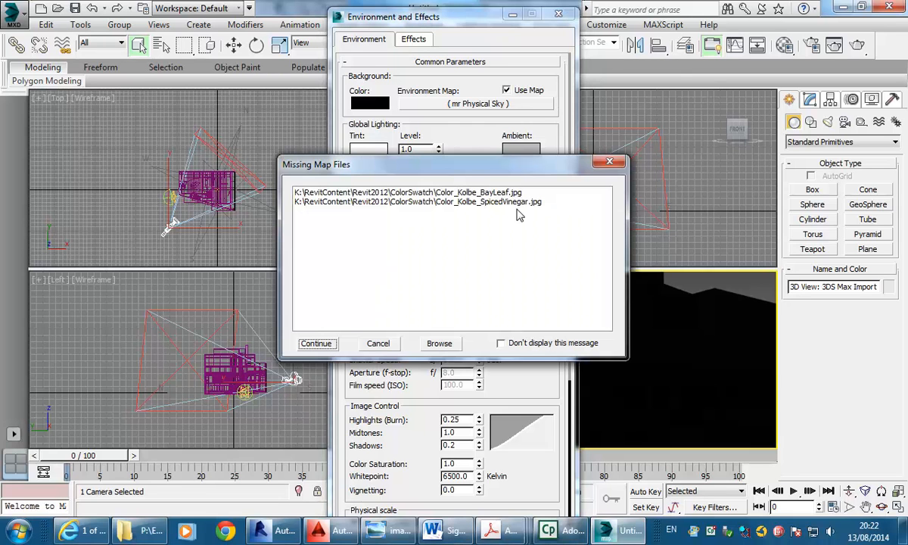
left_click(316, 343)
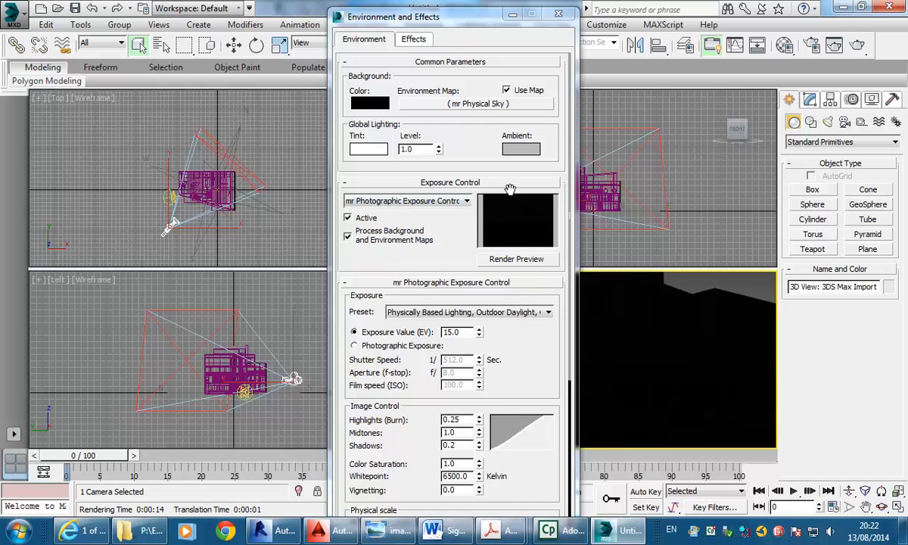
Lower the exposure value (EV) of the mr Photographic Exposure Control to 5.0
left_click(479, 334)
left_click(480, 334)
left_click(480, 335)
left_click(480, 334)
left_click(480, 335)
left_click(480, 335)
left_click(480, 335)
left_click(480, 334)
left_click(480, 334)
left_click(479, 334)
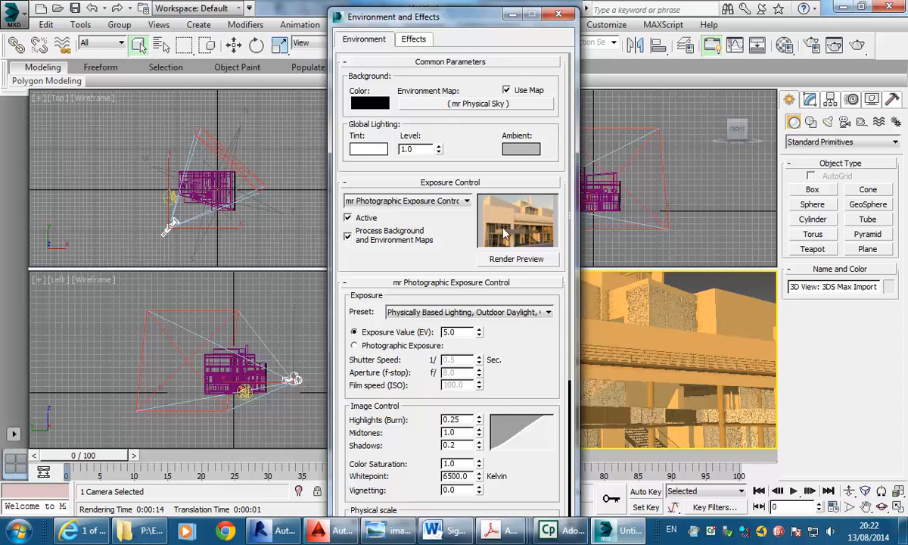
Raise the exposure value (EV) back to 15.0 and close the environment settings
left_click(479, 329)
left_click(479, 329)
left_click(479, 329)
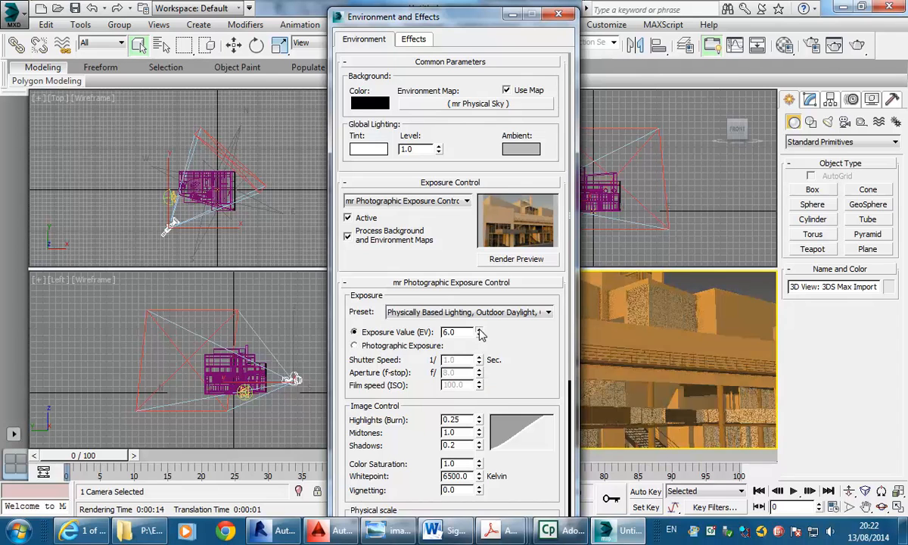
left_click(479, 330)
left_click(479, 329)
left_click(479, 330)
left_click(479, 330)
left_click(479, 330)
left_click(479, 330)
left_click(479, 330)
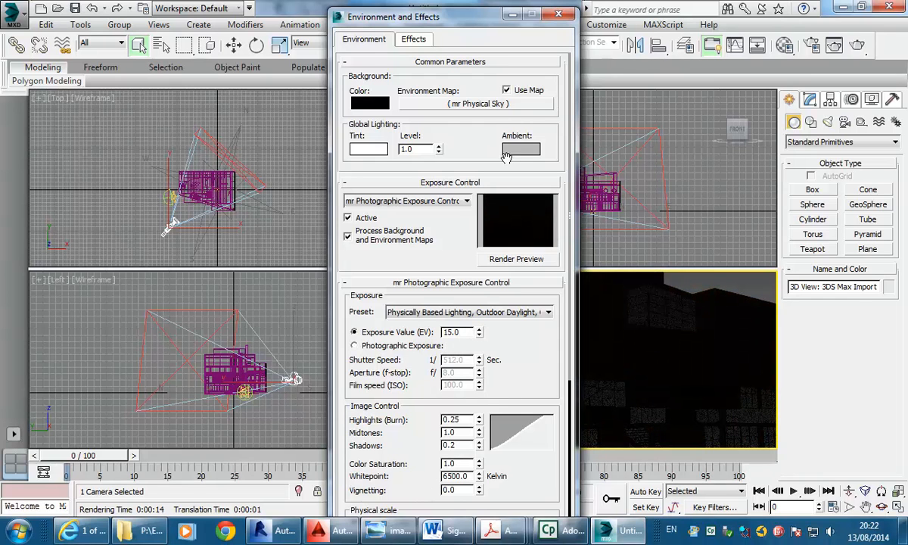
left_click(558, 14)
Select the SunAndSky-002 daylight system in the Front viewport and examine its position around the building in the Top viewport
left_click(442, 171)
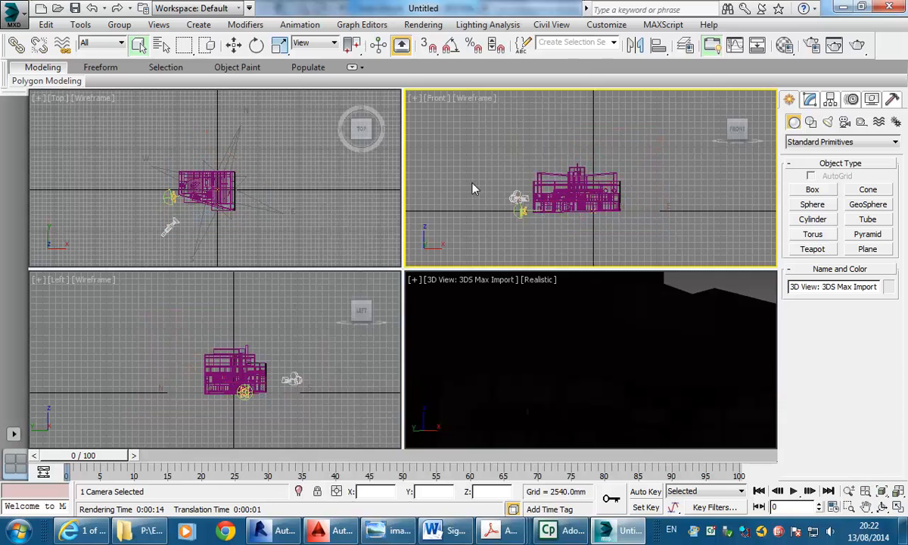
scroll(521, 210, "up", 3)
scroll(519, 211, "up", 5)
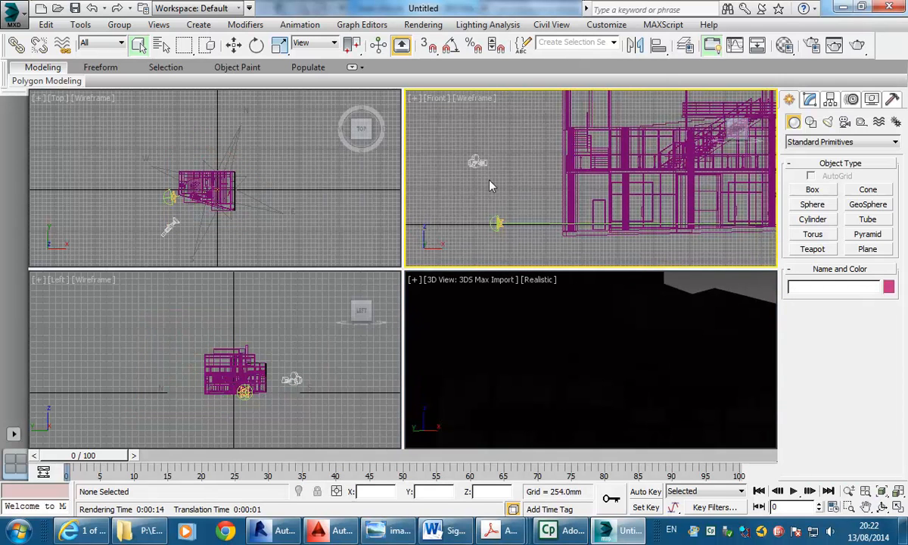
left_click(496, 220)
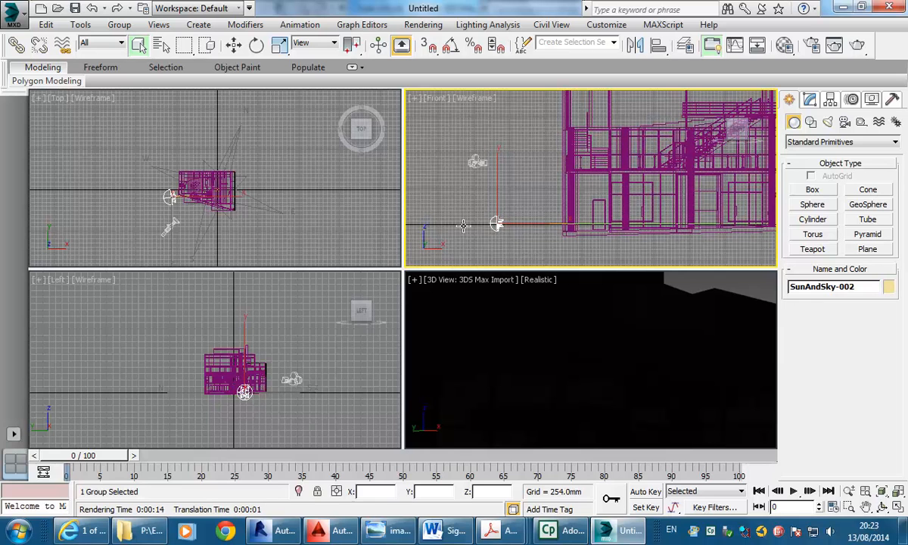
scroll(126, 190, "up", 8)
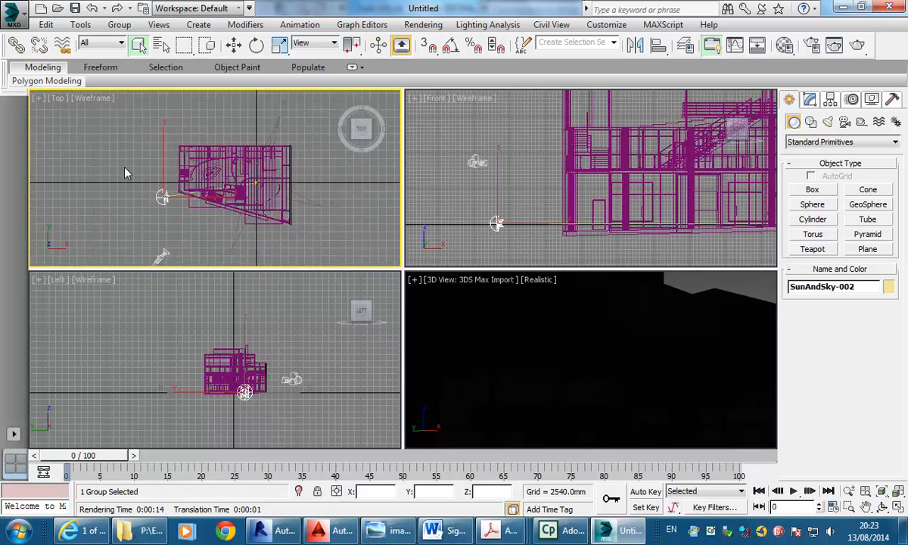
middle_click_drag(241, 229, 176, 221)
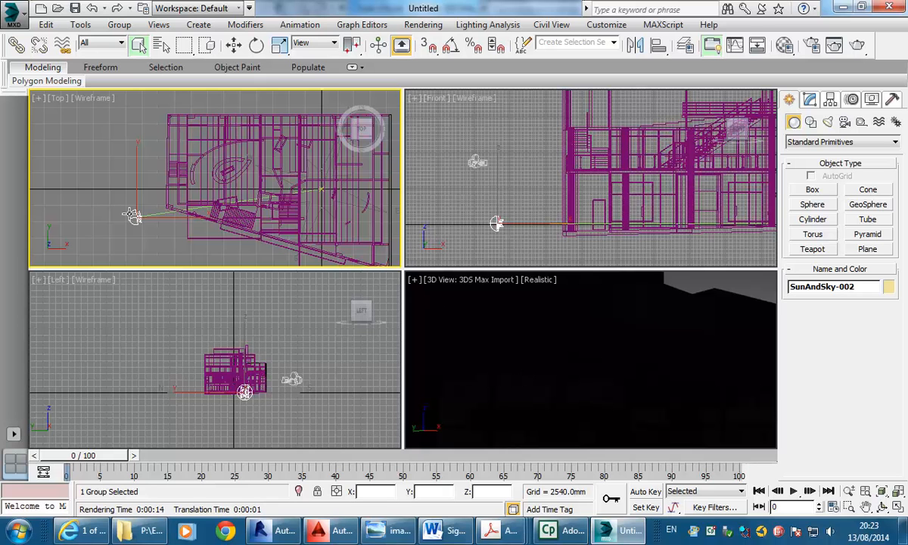
left_click(105, 175)
scroll(132, 182, "down", 4)
scroll(125, 189, "up", 4)
left_click(137, 203)
scroll(102, 210, "up", 2)
scroll(102, 209, "down", 2)
mouse_move(102, 206)
middle_mouse_down()
mouse_move(85, 203)
mouse_move(112, 205)
mouse_move(97, 192)
middle_mouse_up()
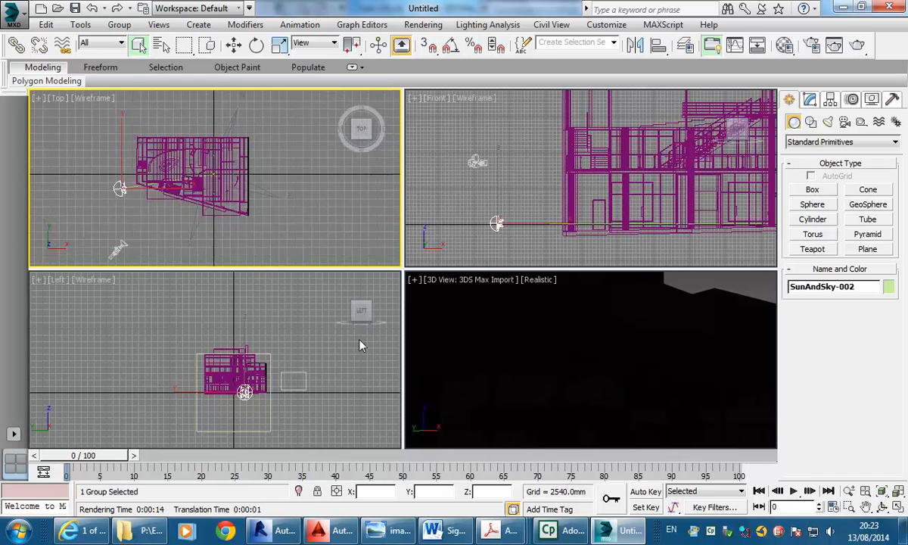
Activate the Front, Left, Top and camera viewports in turn with the sun system selected, and test a switch that clears the selection
right_click(453, 224)
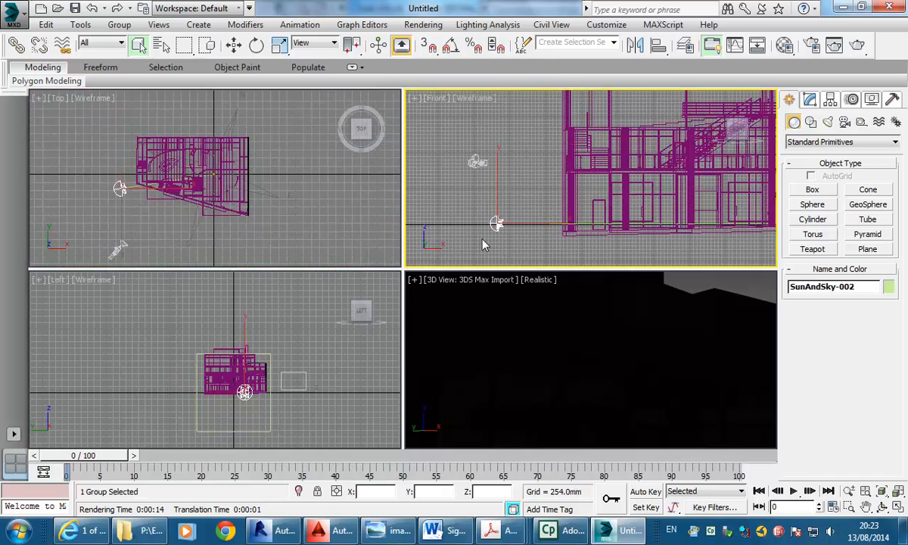
right_click(258, 321)
right_click(283, 218)
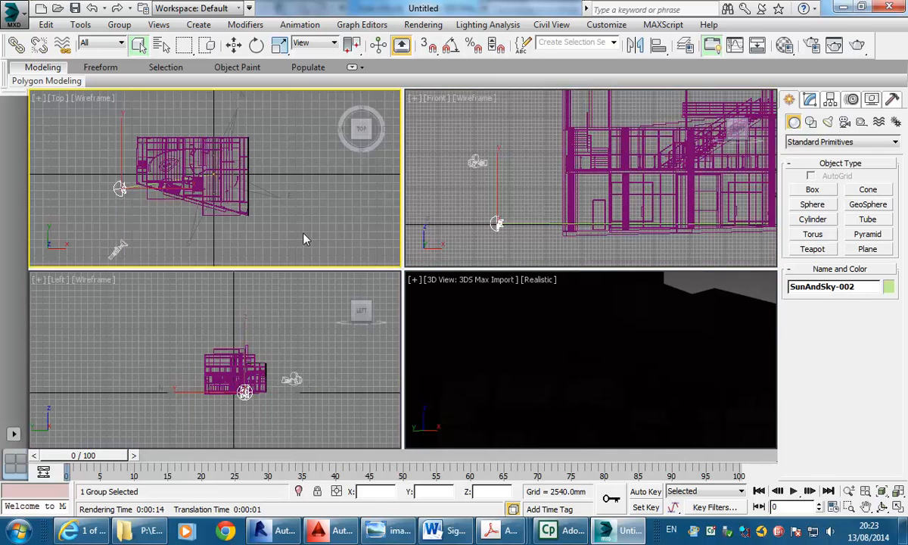
right_click(499, 180)
right_click(529, 307)
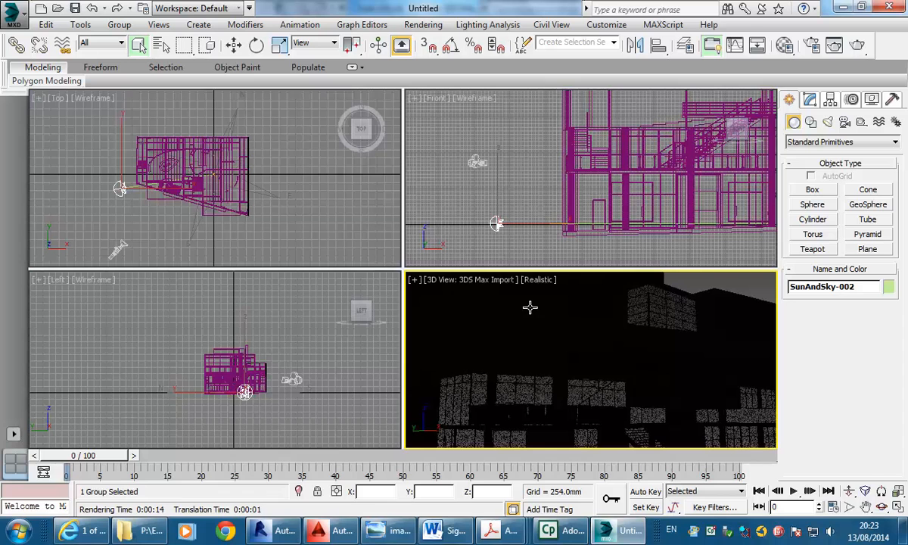
left_click(476, 201)
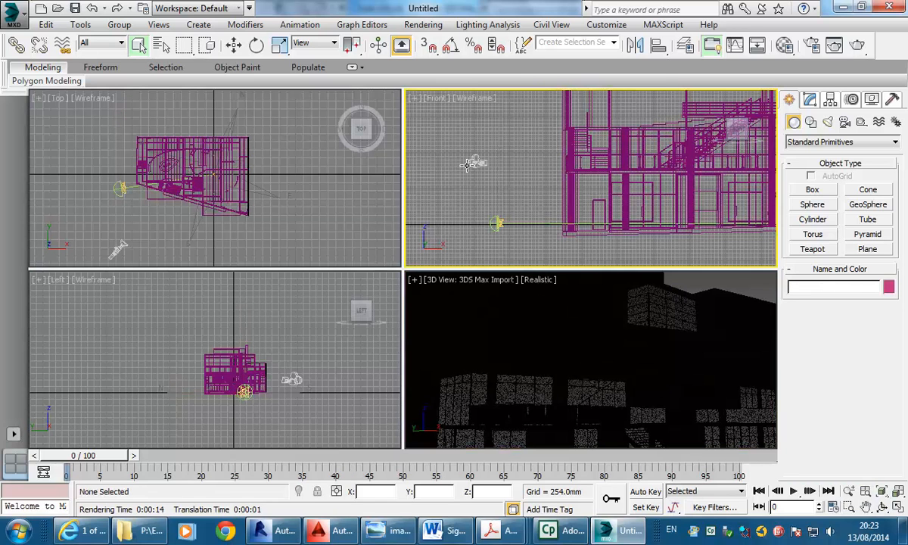
left_click(456, 202)
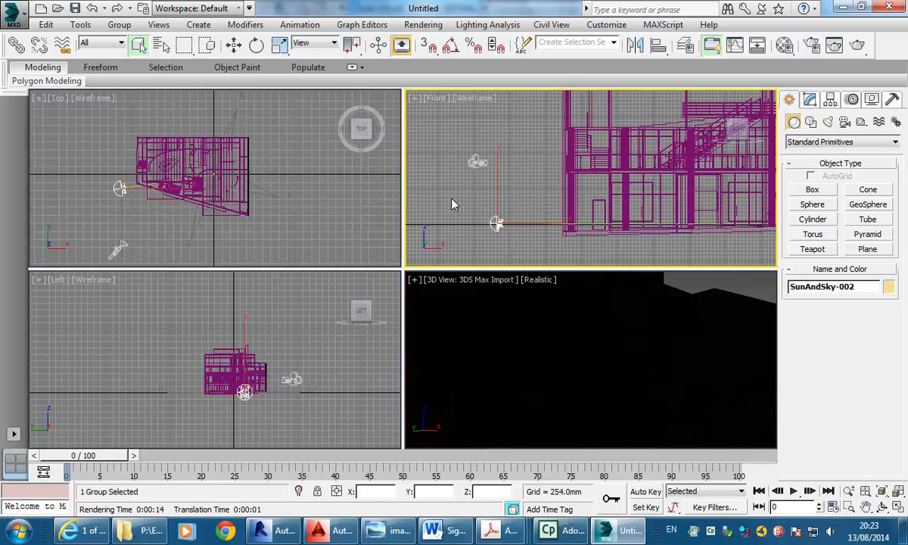
left_click(504, 331)
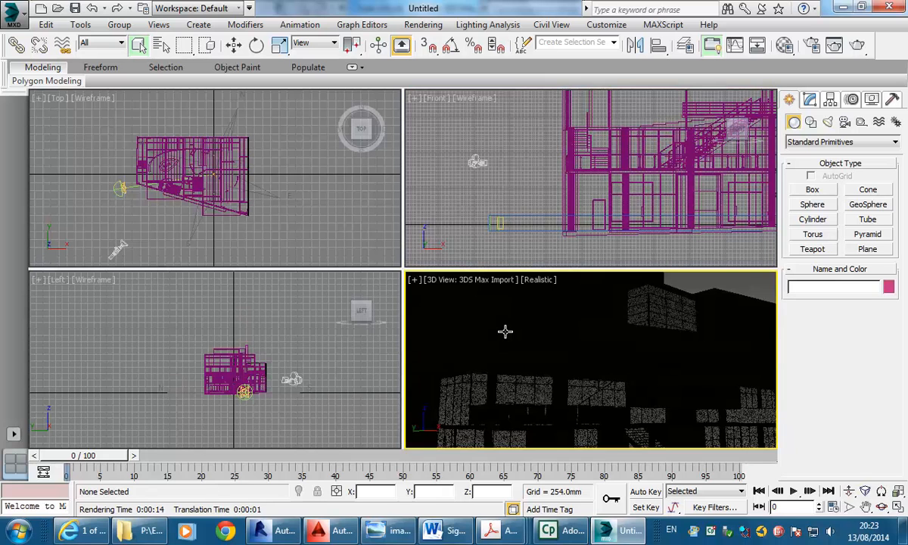
Select the SunAndSky-002 daylight system in the Front viewport and set its time to 18 hours 10 minutes in the motion parameters
left_click(492, 224)
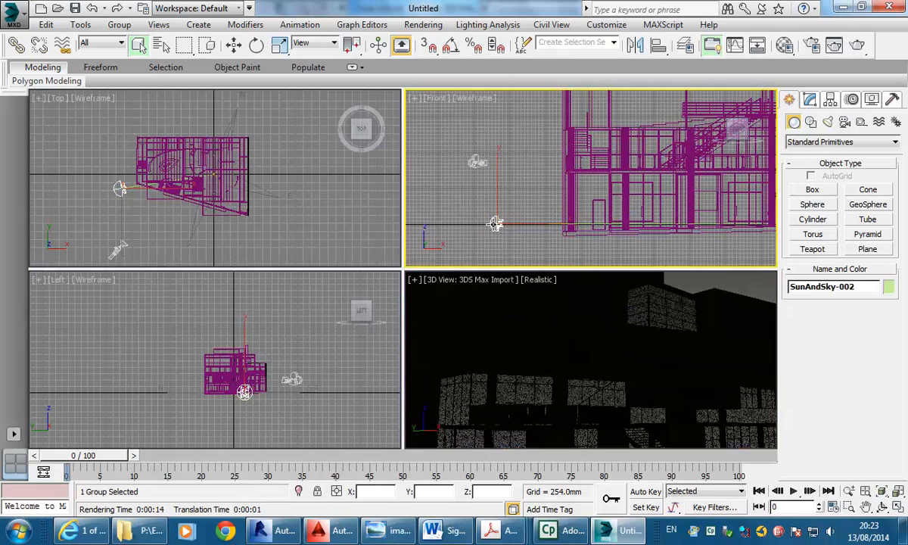
left_click(852, 101)
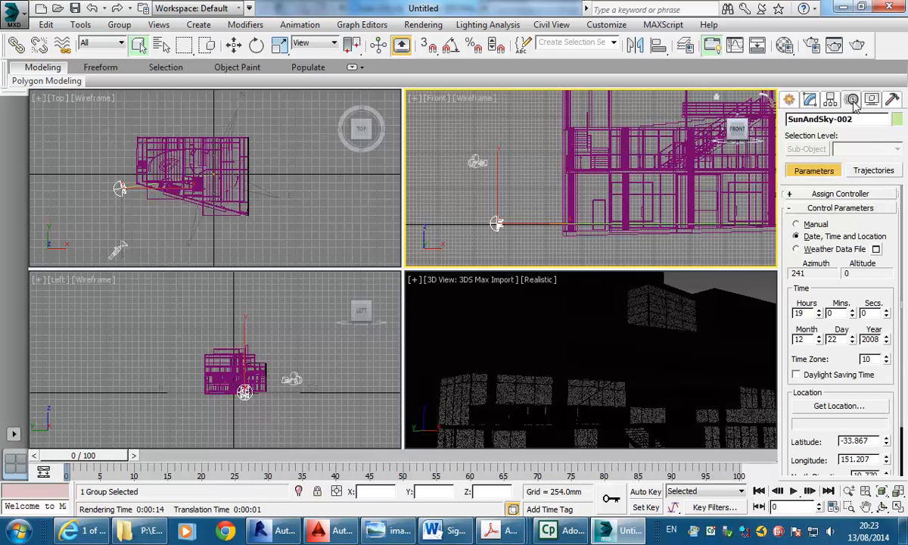
left_click(819, 316)
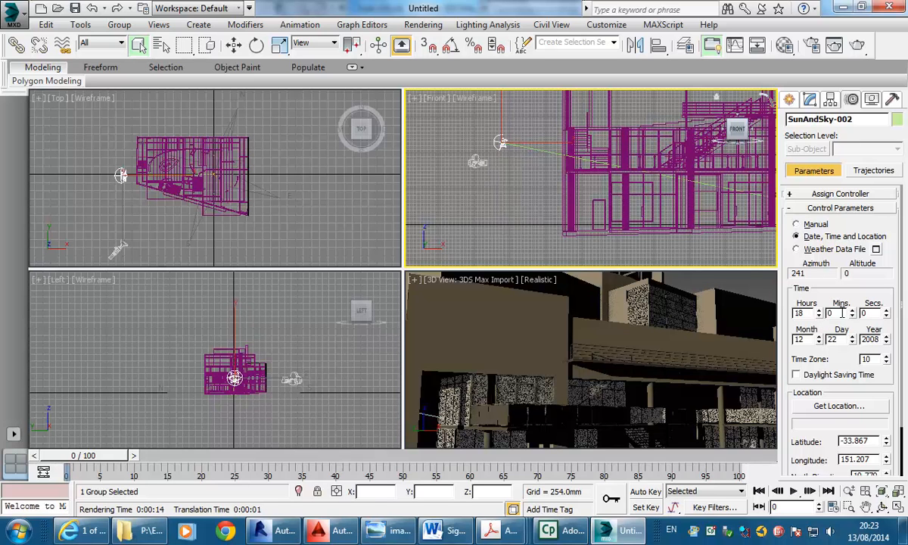
mouse_move(852, 315)
left_mouse_down()
mouse_move(854, 294)
mouse_move(853, 304)
left_mouse_up()
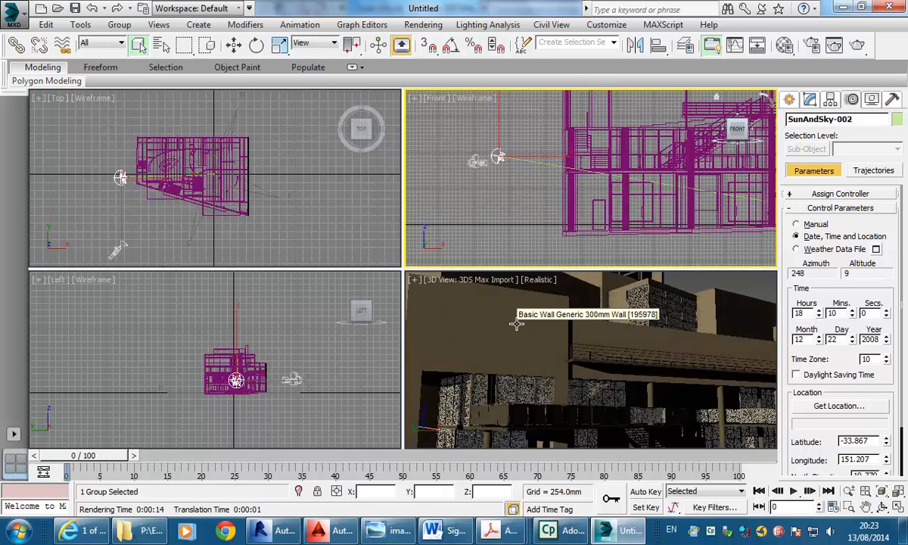
scroll(167, 216, "up", 4)
scroll(142, 196, "down", 4)
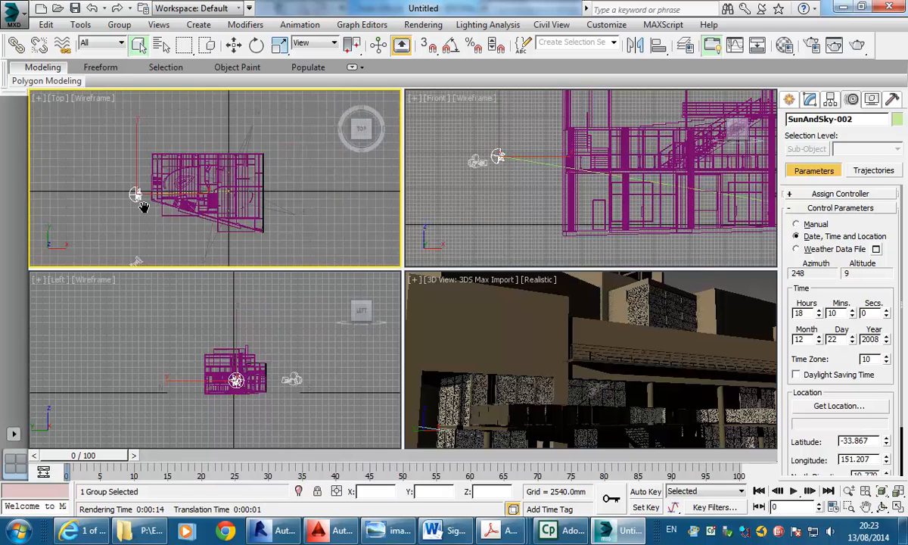
scroll(547, 338, "up", 1)
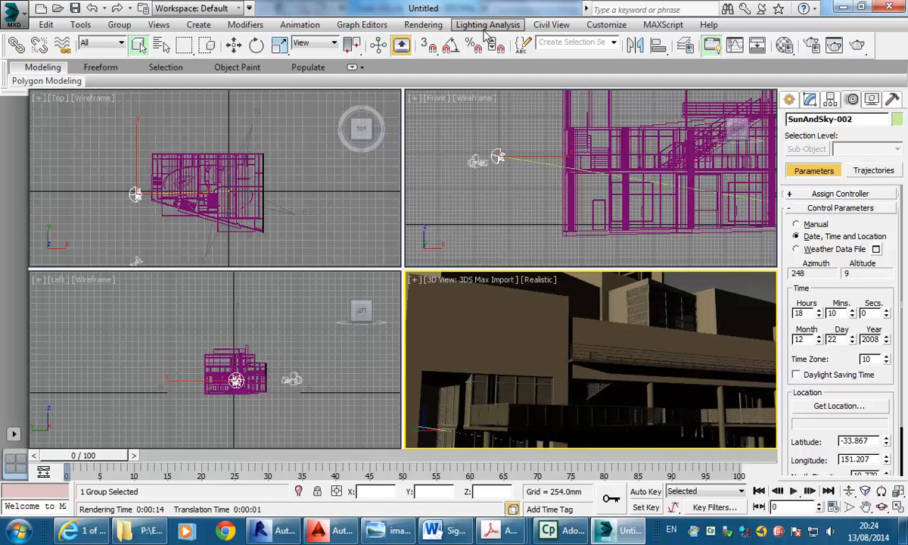
Render a preview of the camera view in the exposure control settings, continuing past the missing map files
left_click(423, 25)
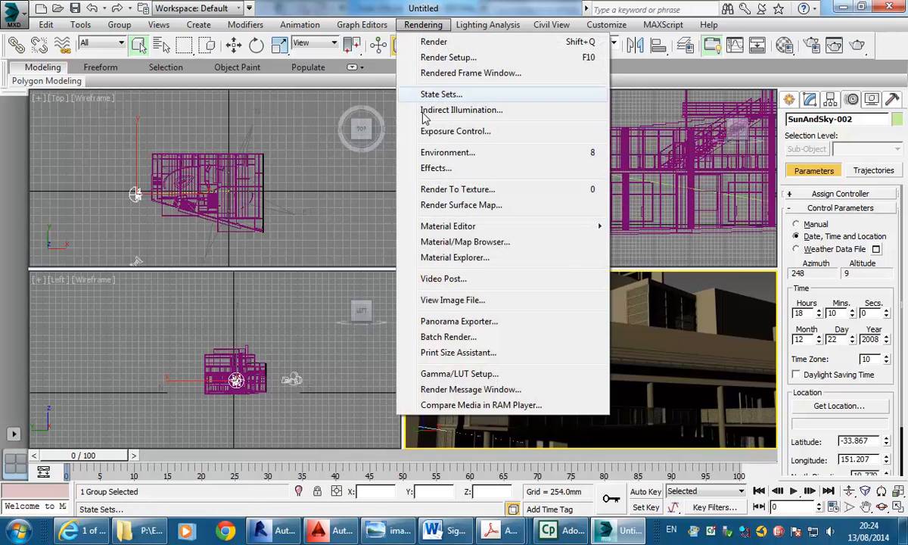
left_click(434, 132)
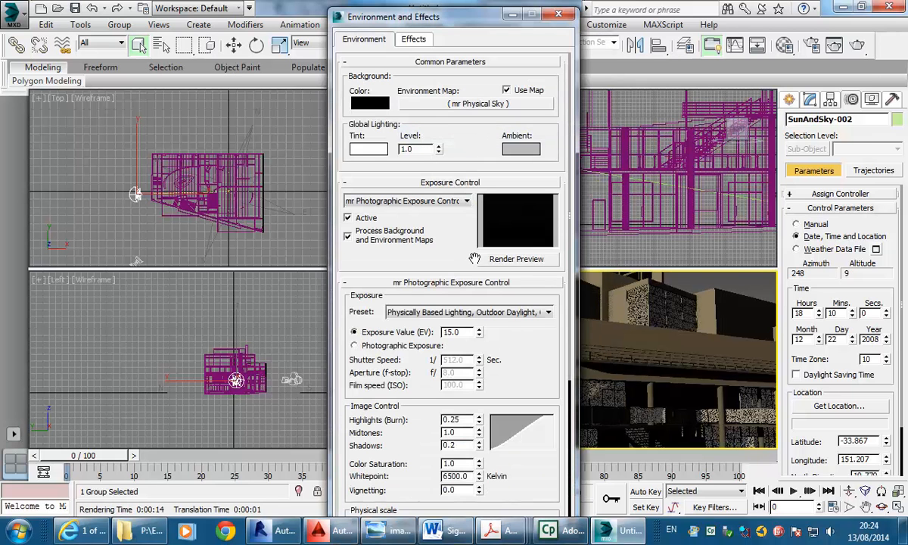
left_click(518, 259)
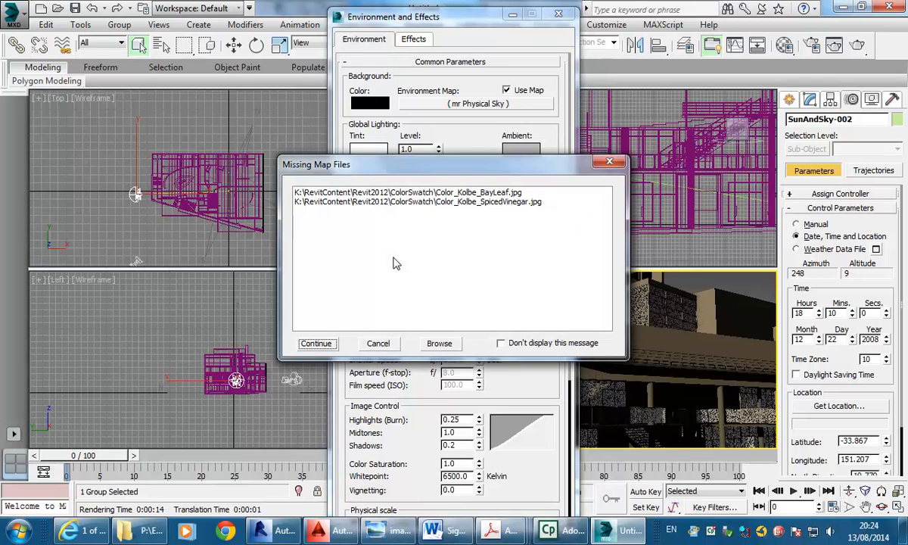
left_click(335, 344)
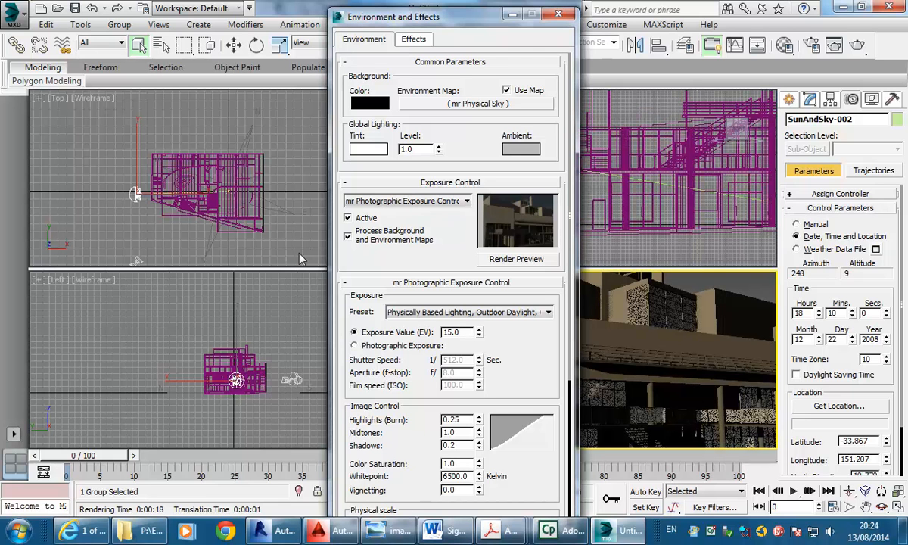
Set the exposure value (EV) to 14.0, keeping the camera view visible for comparison, and close the environment settings
left_click_drag(469, 22, 352, 18)
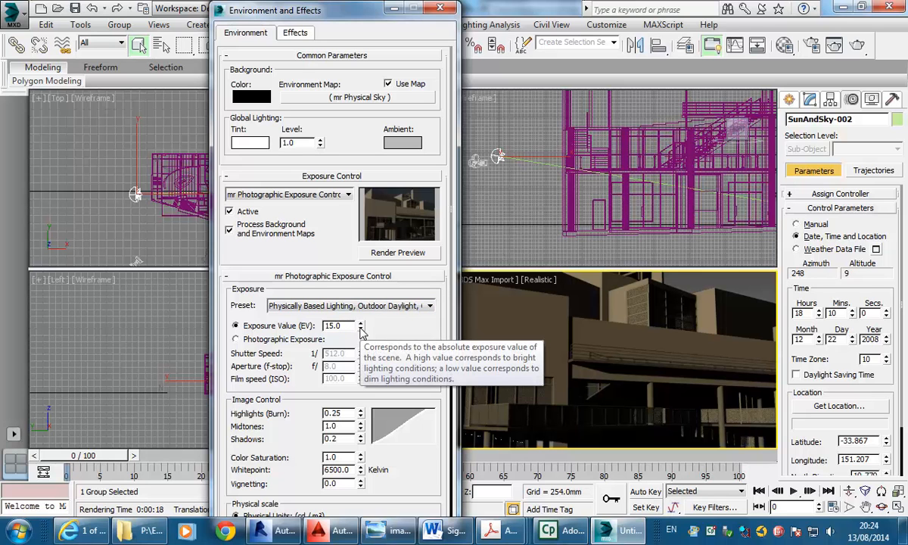
left_click(361, 329)
left_click(360, 328)
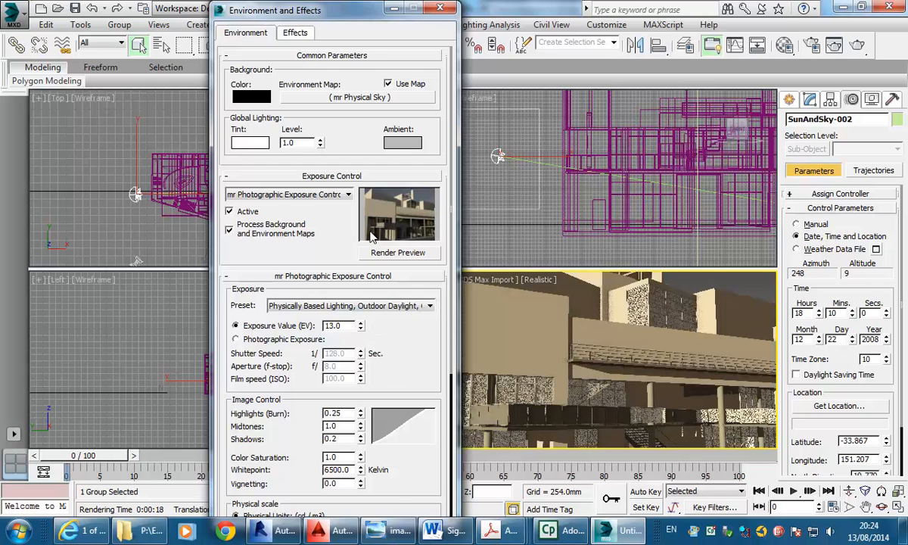
left_click(361, 322)
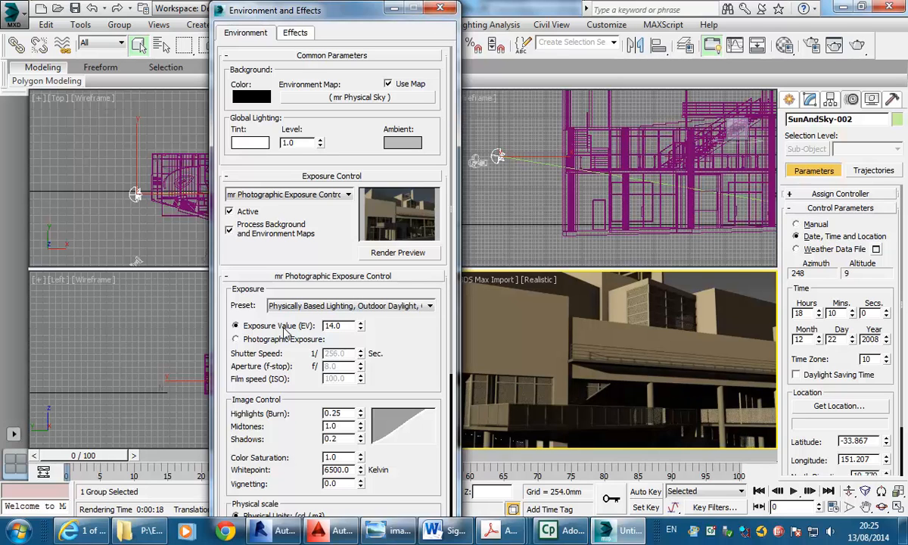
left_click(444, 9)
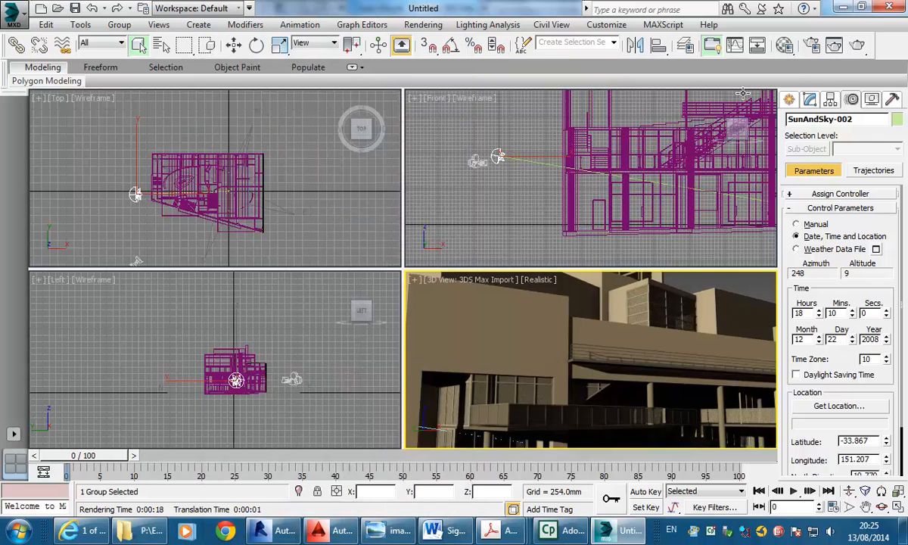
Render the camera view past the missing map files, check the emerging image, and cancel the rendering partway
left_click(857, 46)
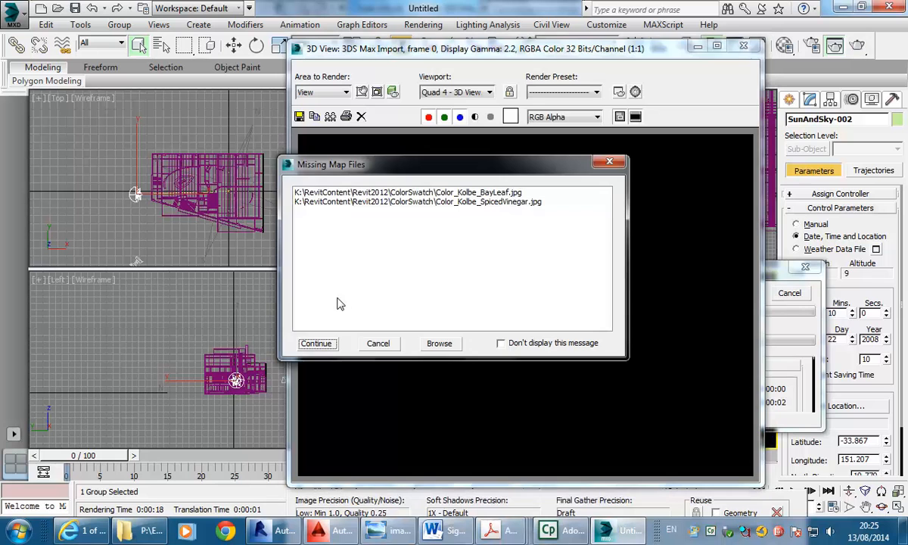
left_click(313, 342)
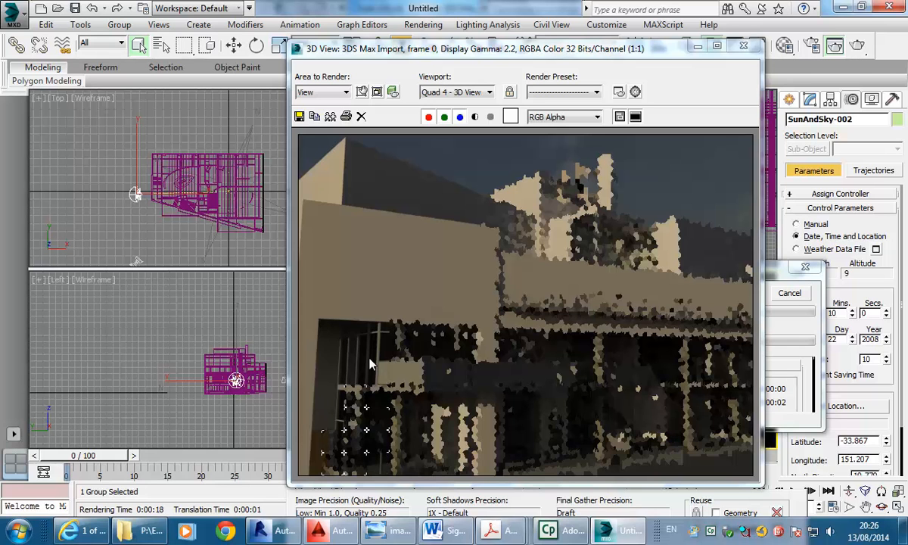
left_click(775, 272)
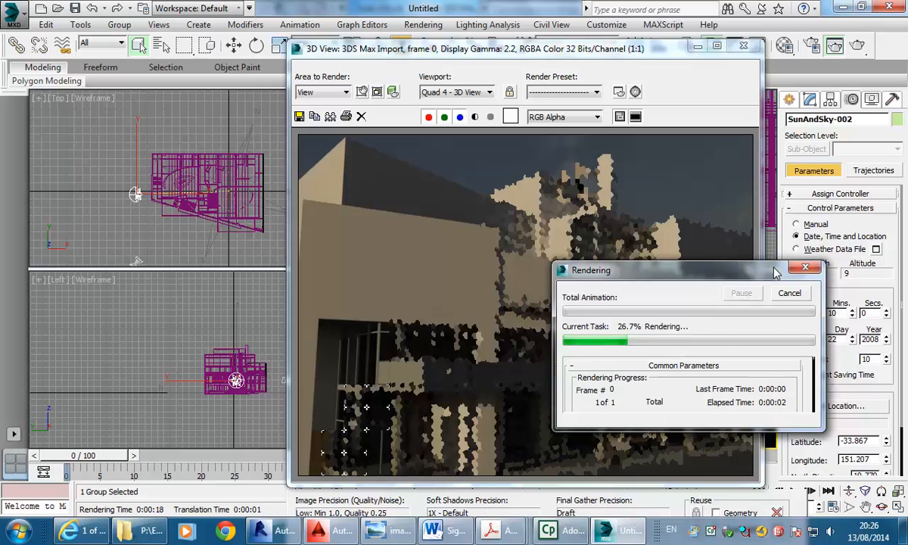
left_click_drag(775, 273, 766, 73)
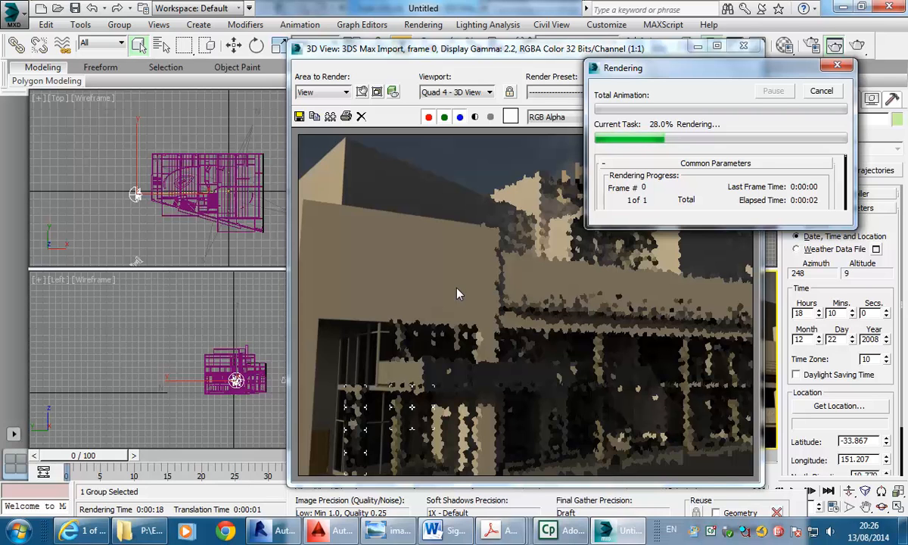
left_click(822, 91)
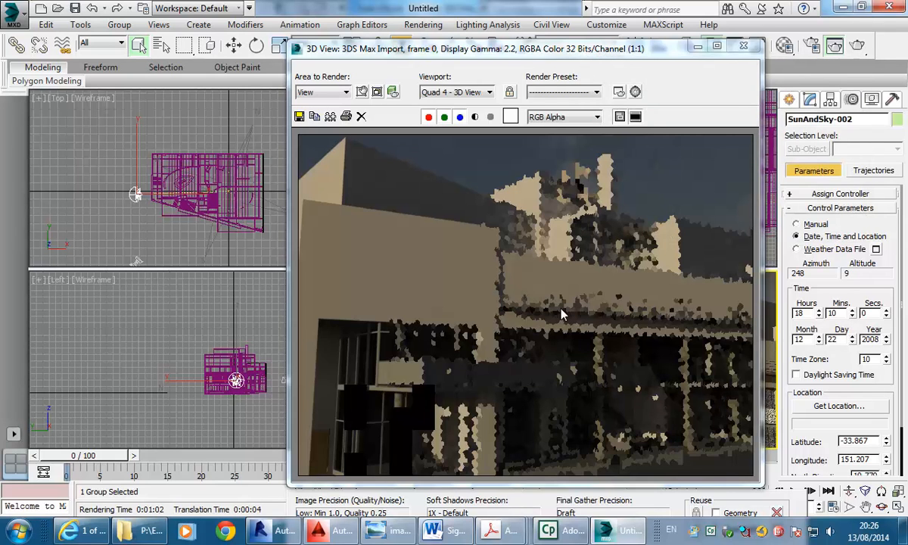
Switch to Revit and select the glass balcony railing on the upper level in the 3DS Max Import view
left_click(260, 530)
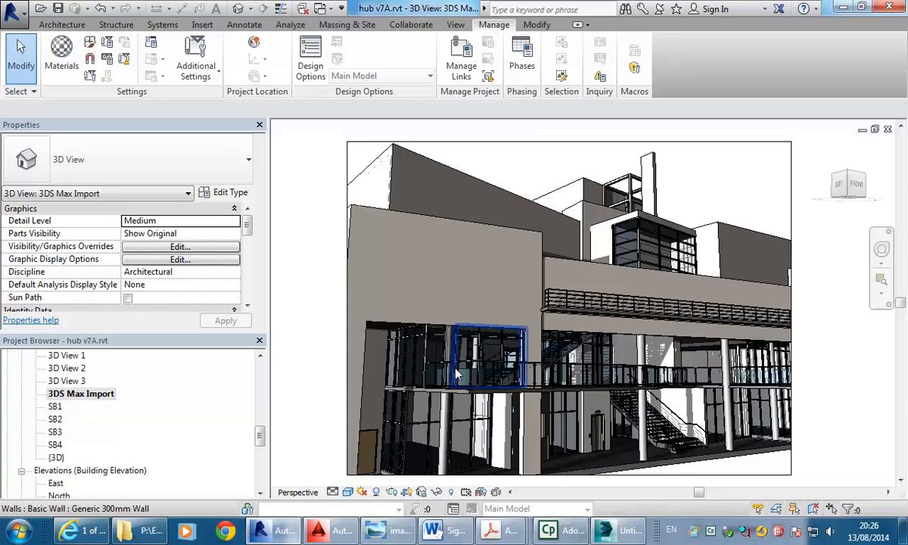
scroll(467, 376, "up", 8)
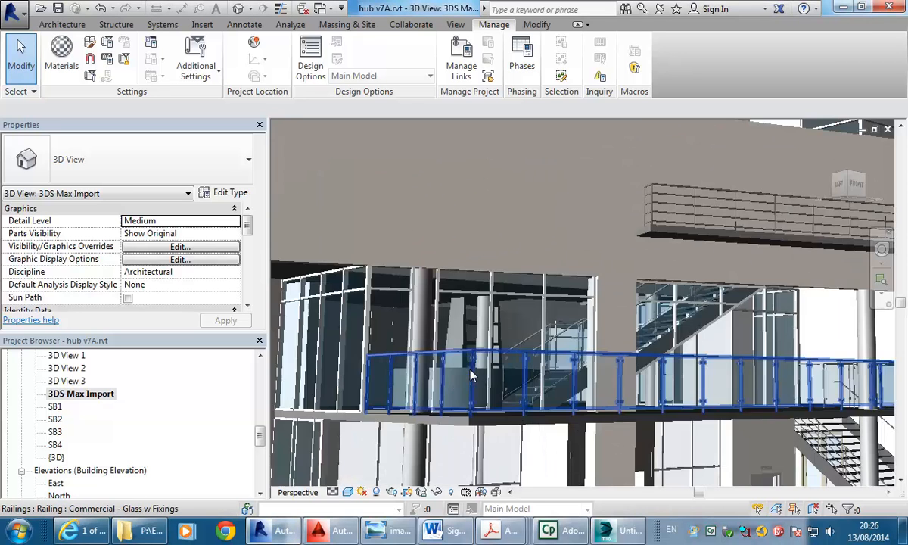
scroll(665, 372, "up", 4)
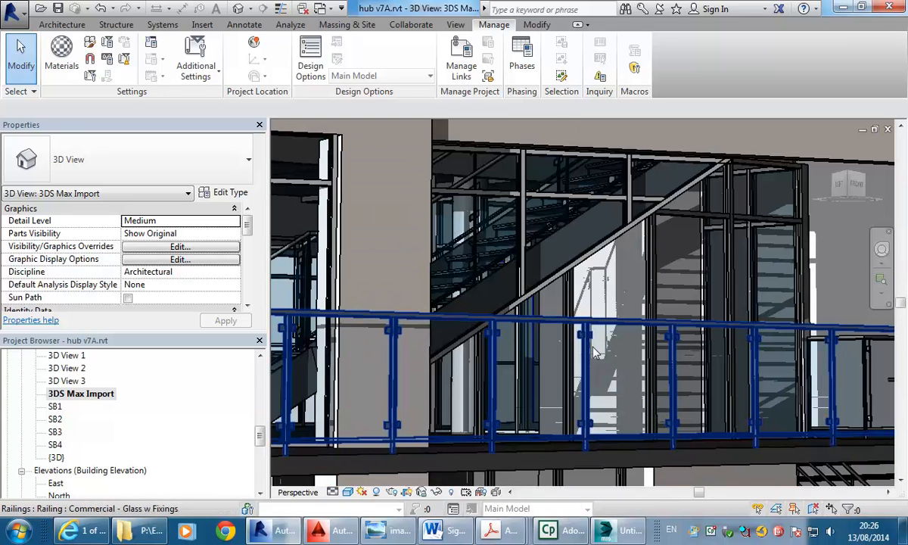
left_click(593, 352)
middle_click_drag(594, 352, 647, 330)
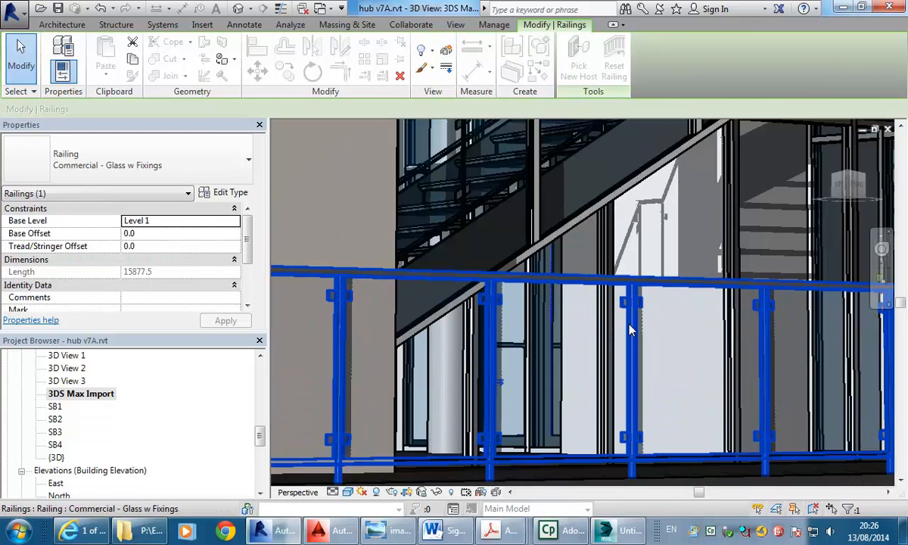
scroll(634, 331, "down", 2)
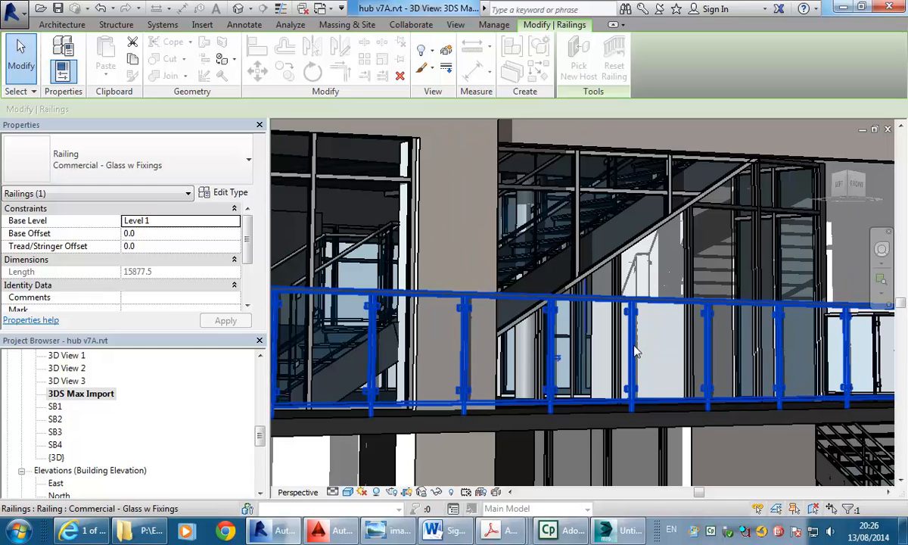
Examine the rail structure in the type properties of the Commercial - Glass w Fixings railing and leave it unedited
left_click(225, 192)
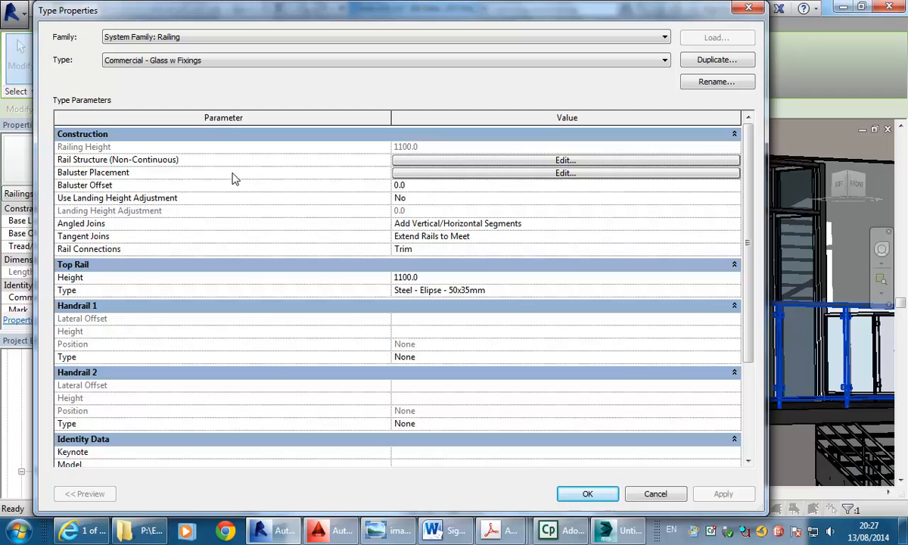
left_click(460, 161)
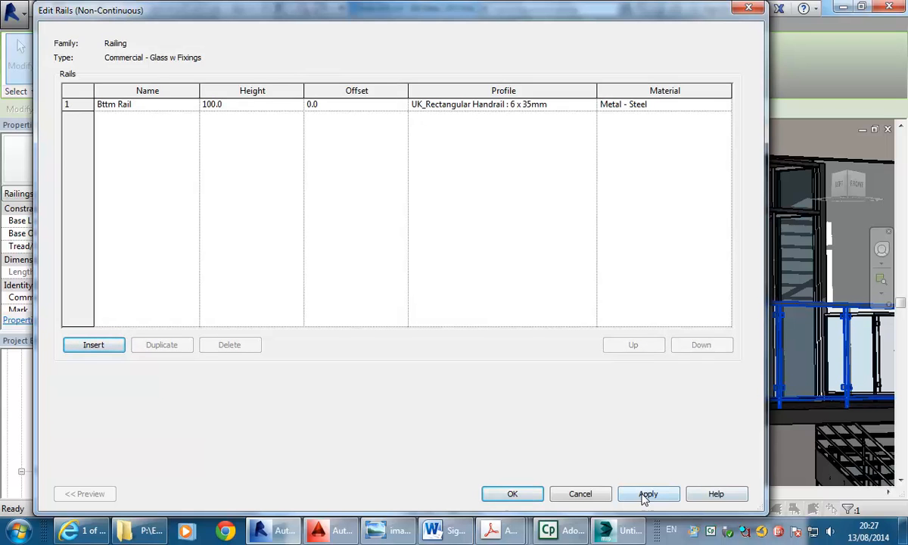
left_click(583, 493)
Examine the regular balusters' families in the railing's baluster placement, including the glass panel's family choices, and cancel out of the type properties
left_click(467, 174)
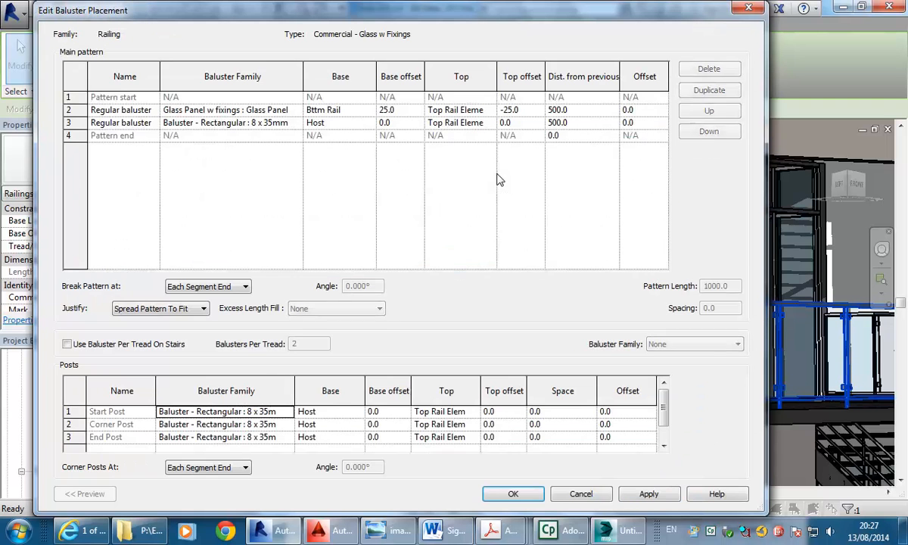
left_click(201, 123)
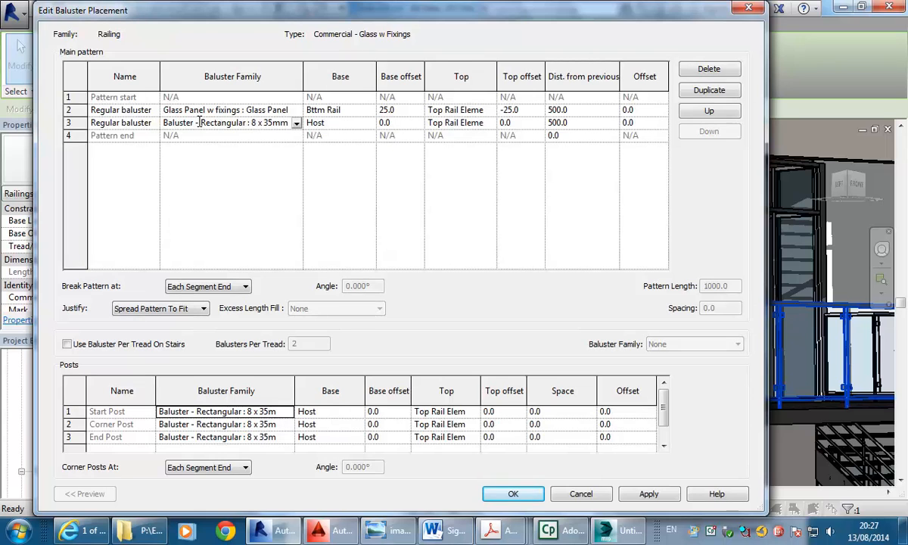
left_click(200, 111)
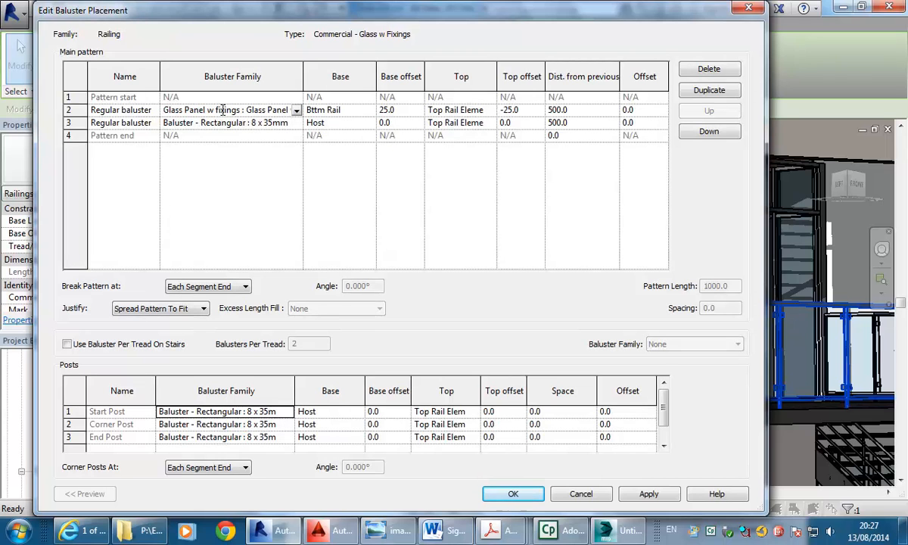
left_click(296, 111)
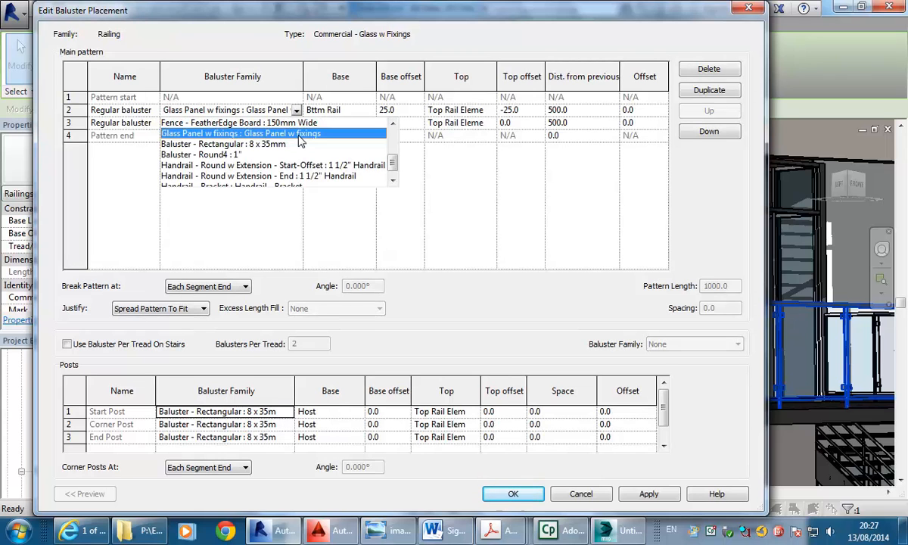
left_click(253, 111)
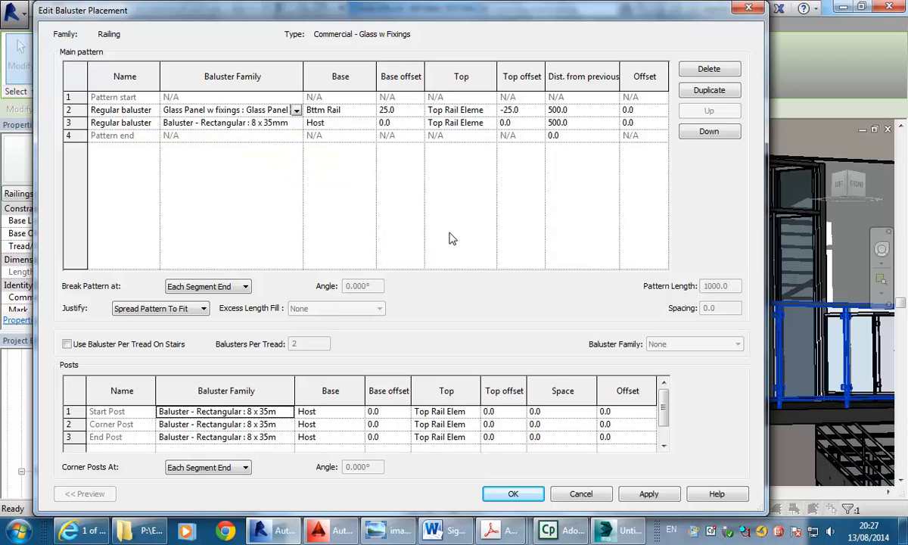
left_click(581, 494)
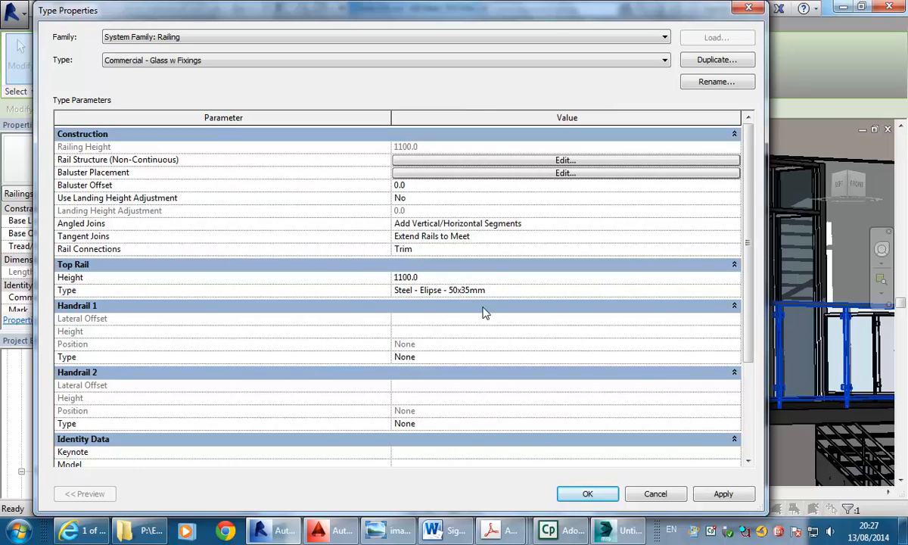
left_click(654, 492)
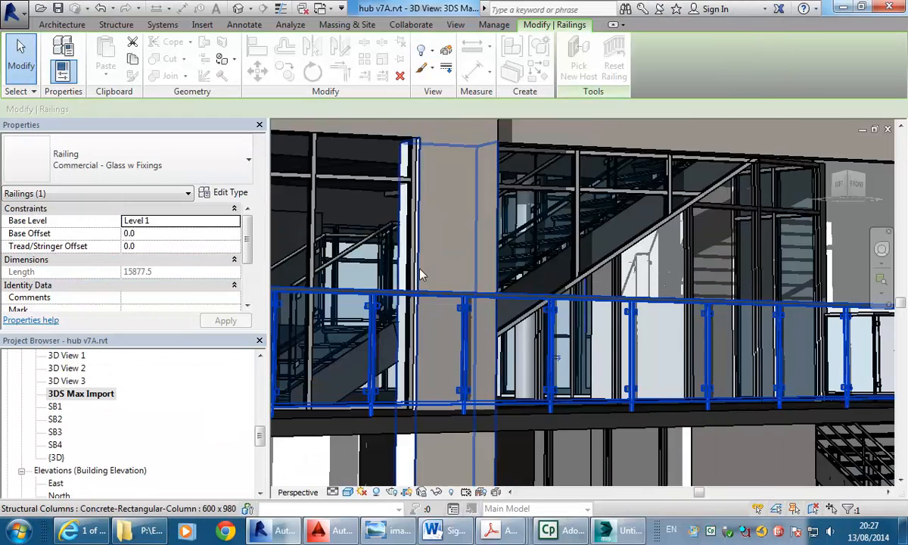
Find the Glass Panel w fixings family among the project's Railings families and expand it to show its type
scroll(361, 231, "down", 5)
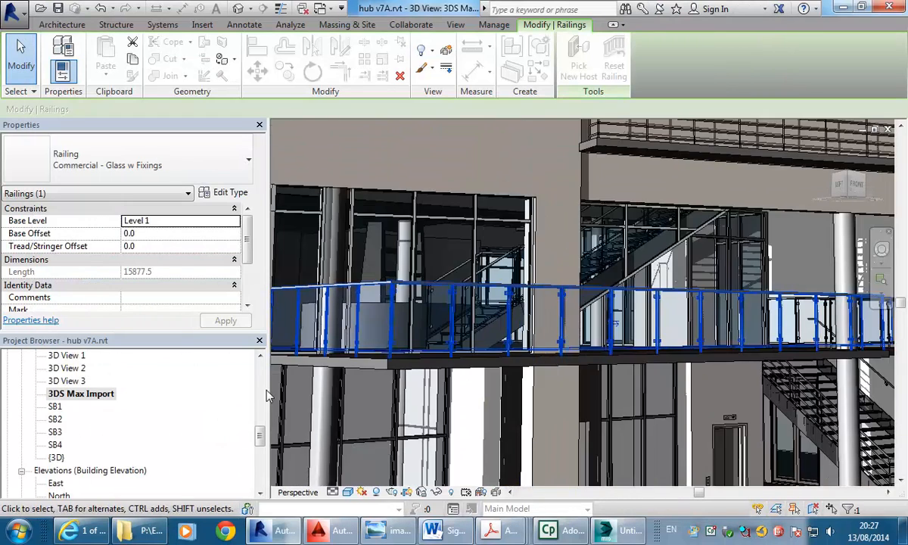
left_click_drag(261, 434, 260, 436)
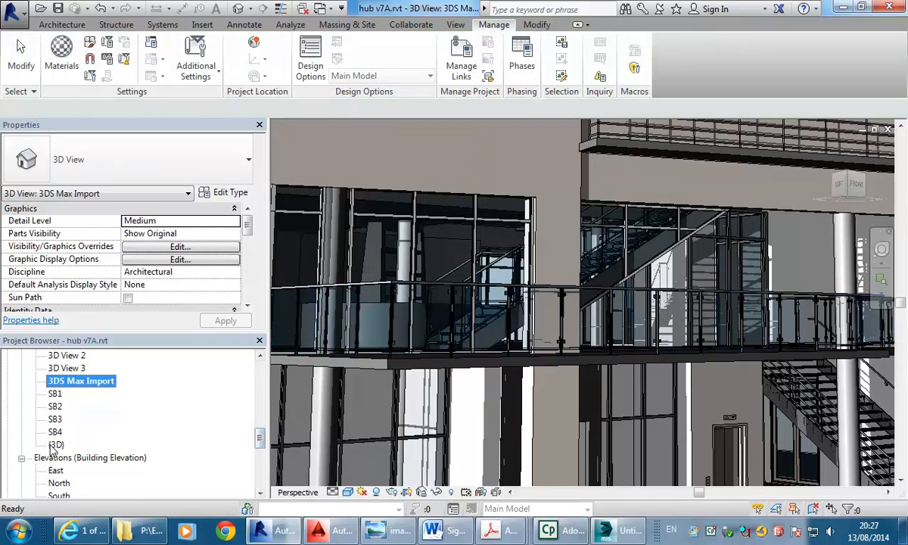
scroll(244, 417, "down", 6)
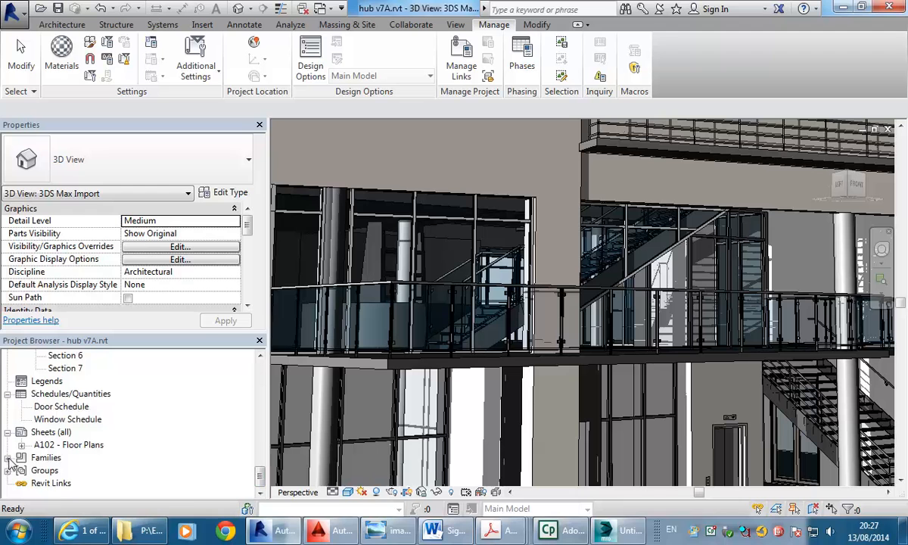
left_click(8, 458)
scroll(53, 394, "down", 3)
scroll(53, 413, "down", 5)
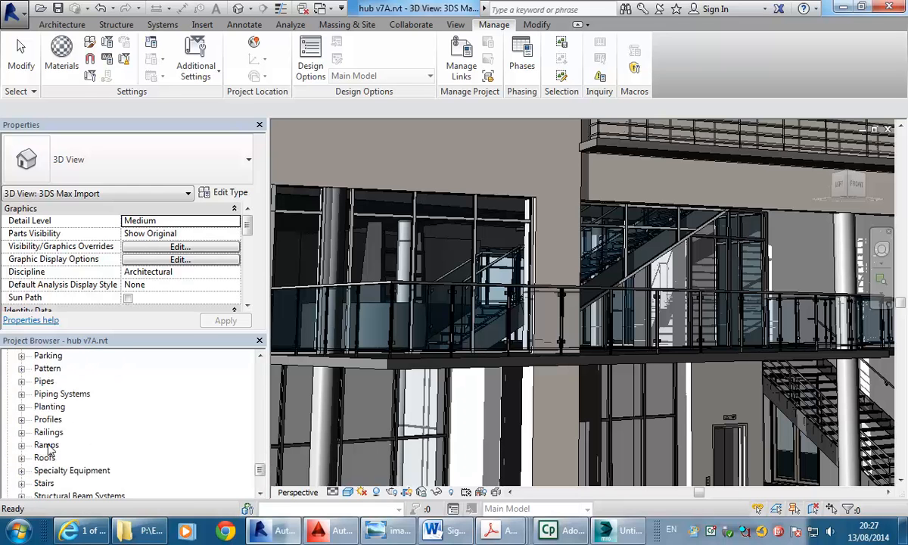
double_click(49, 432)
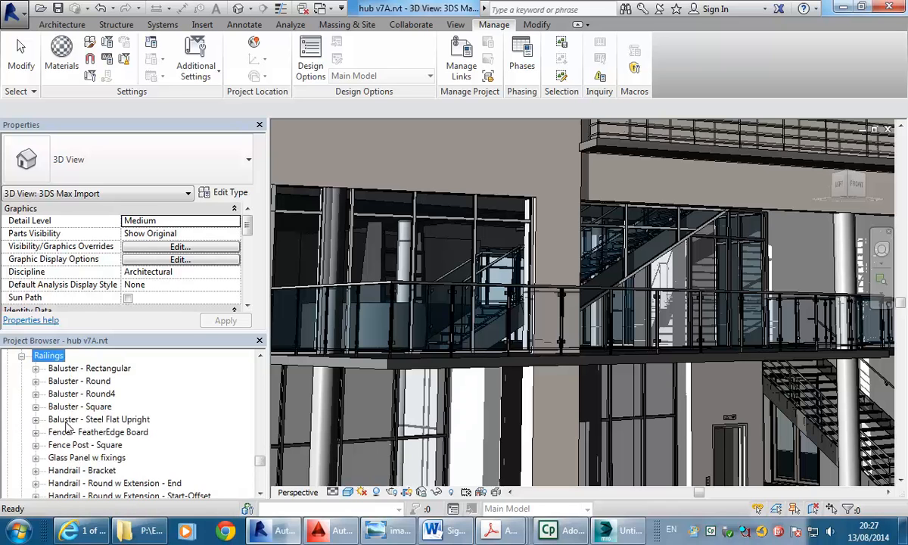
scroll(68, 405, "down", 1)
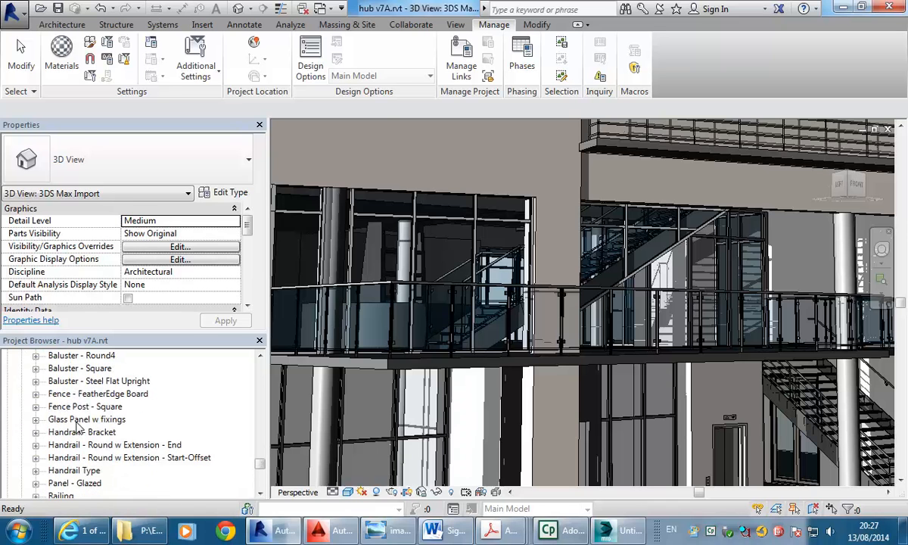
double_click(69, 420)
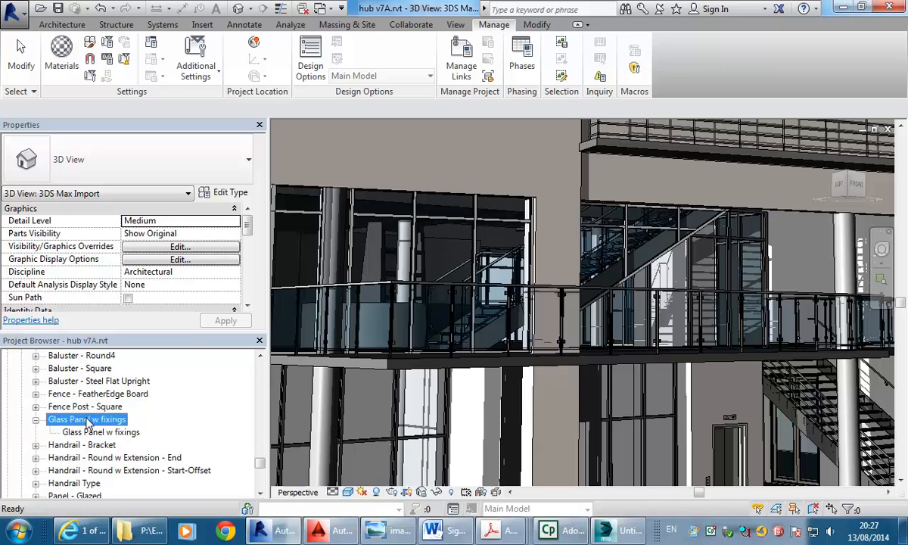
Examine the type properties of the Glass Panel w fixings baluster for a material setting and cancel without changes
right_click(88, 419)
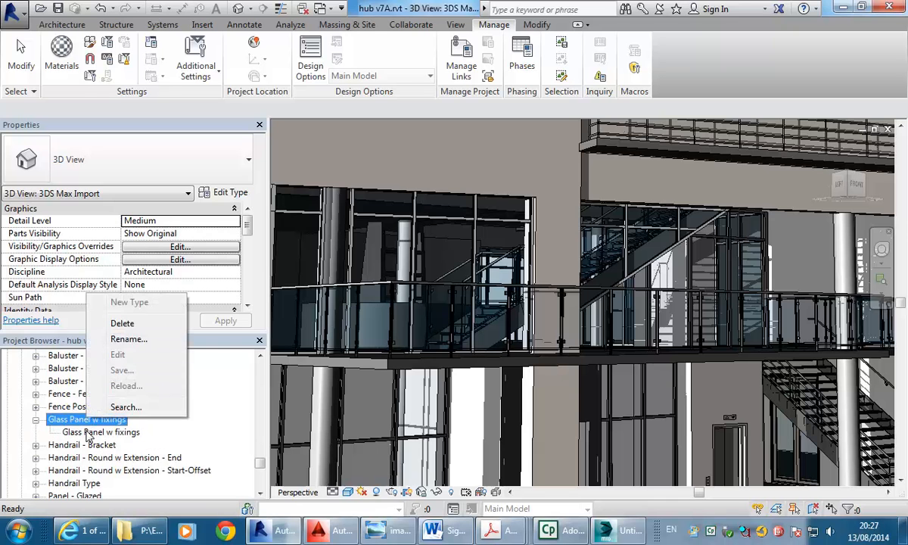
right_click(87, 433)
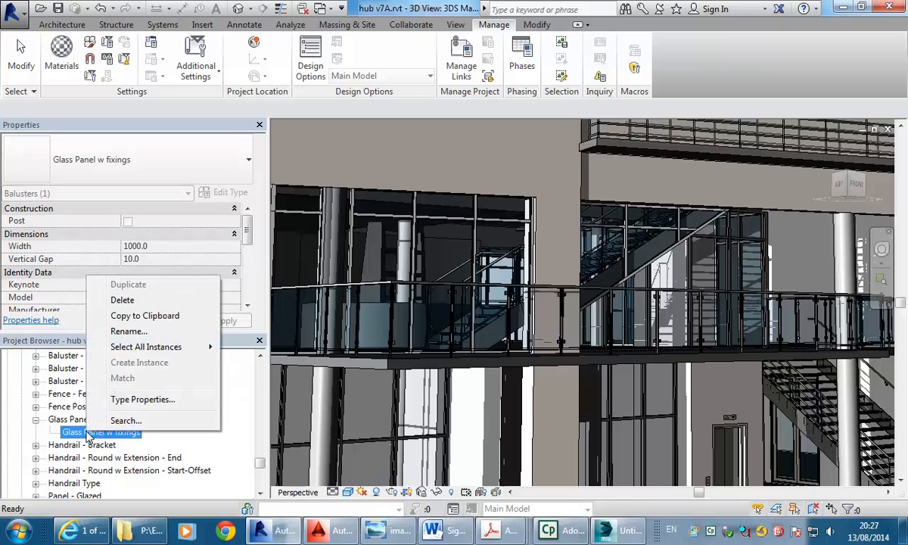
left_click(127, 400)
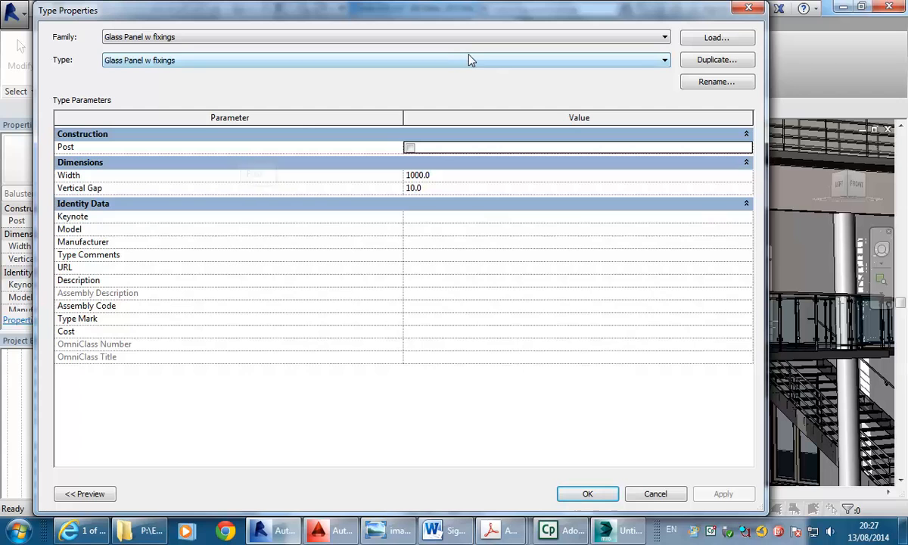
left_click(470, 188)
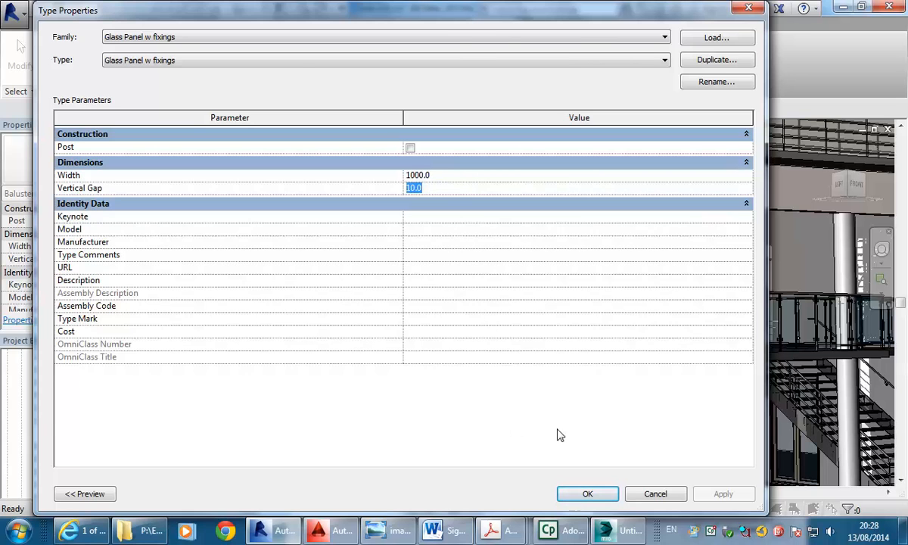
left_click(656, 493)
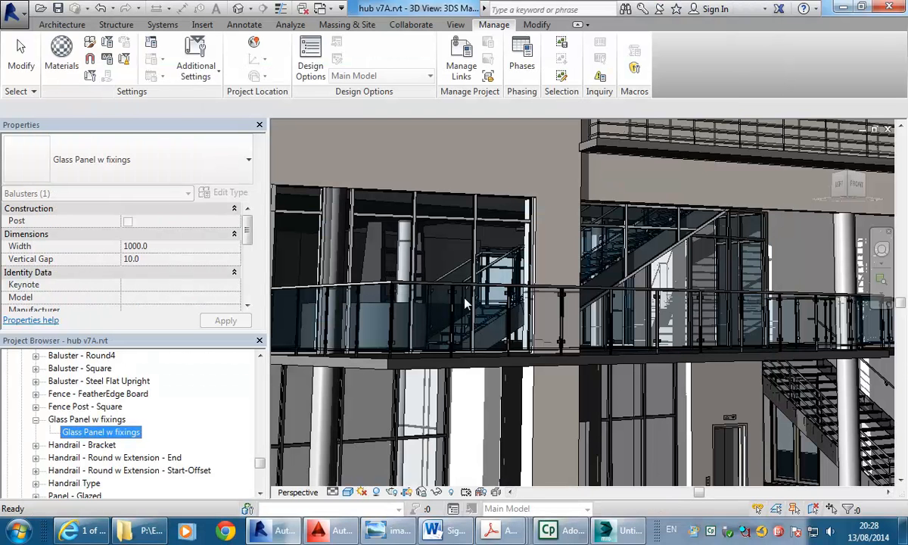
left_click(488, 307)
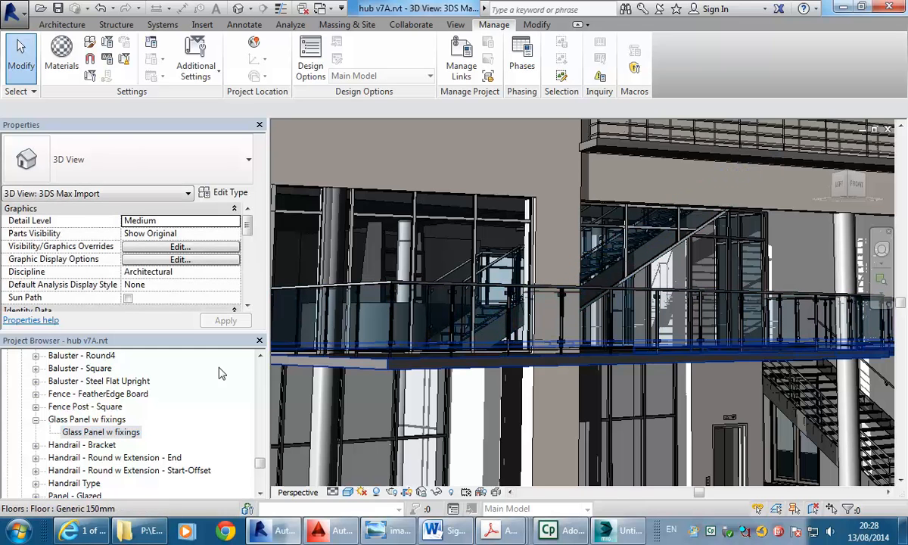
Compare the graphics of Glass - Clear (Windows), Glass, Clear Glazing and Glass-Kolbe-LoE²_270 among the project materials, and view the Kolbe glass's appearance
left_click(53, 62)
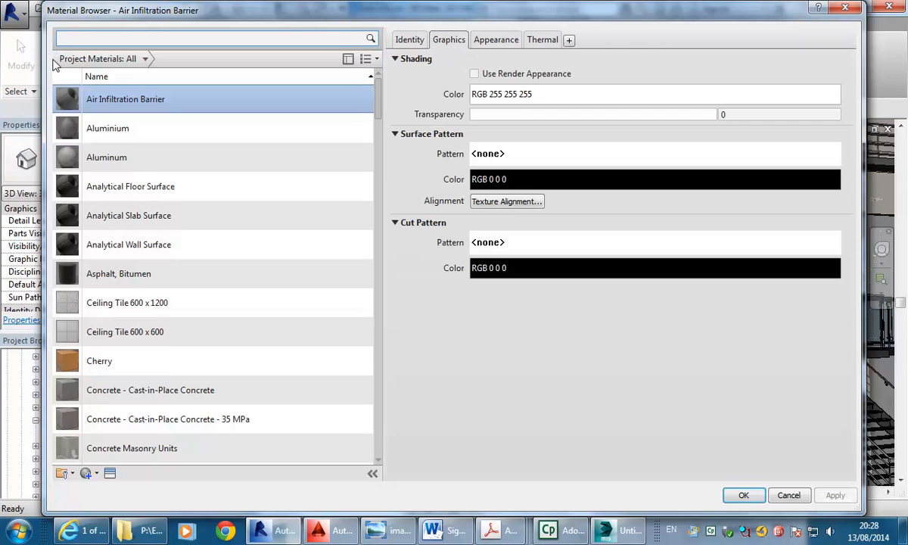
left_click_drag(378, 111, 373, 233)
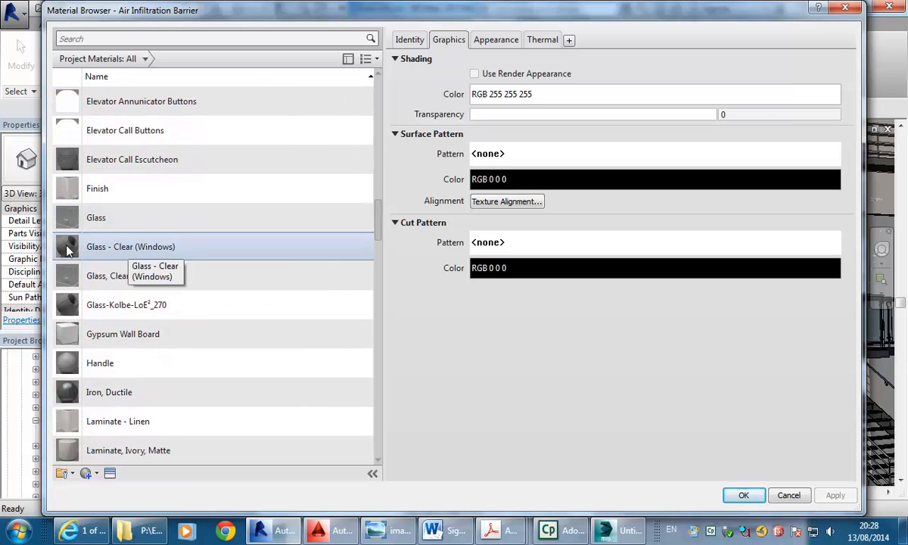
left_click(125, 250)
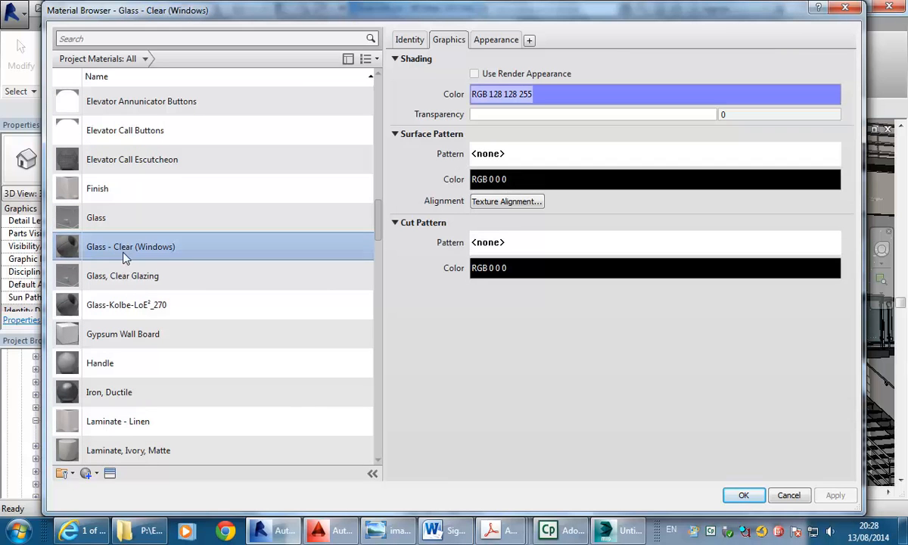
left_click(127, 309)
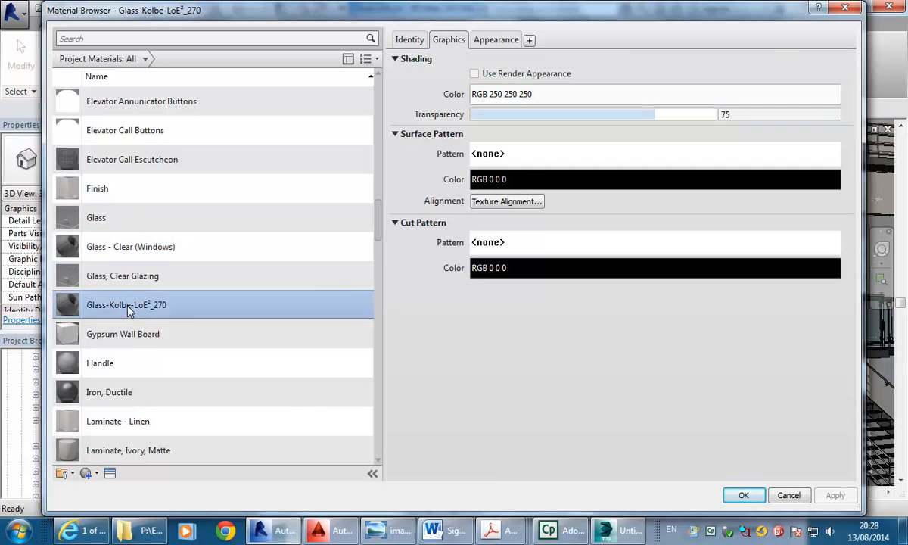
left_click(125, 248)
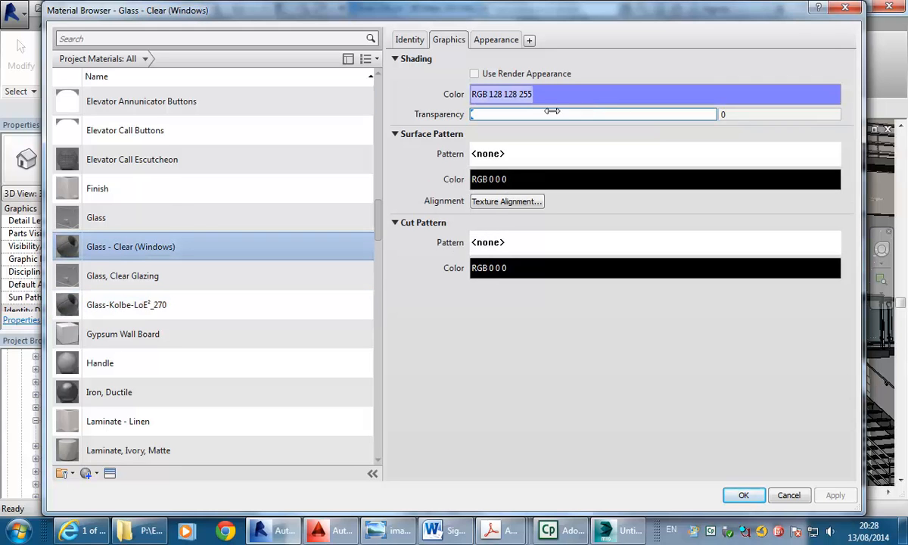
left_click(123, 277)
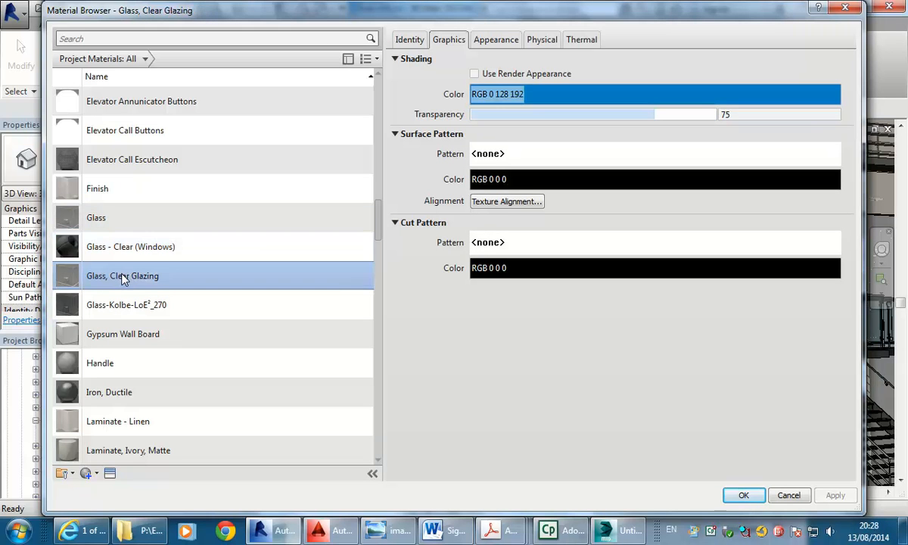
left_click(129, 253)
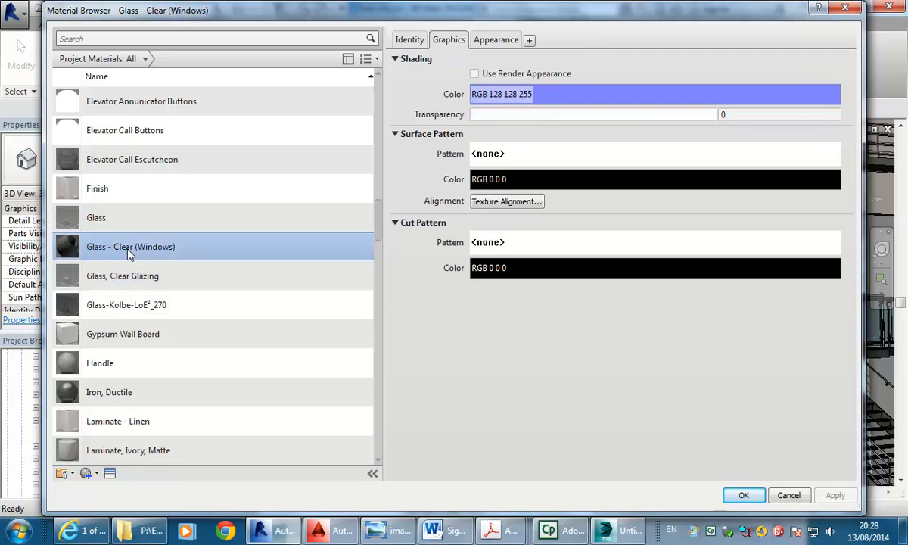
left_click(126, 318)
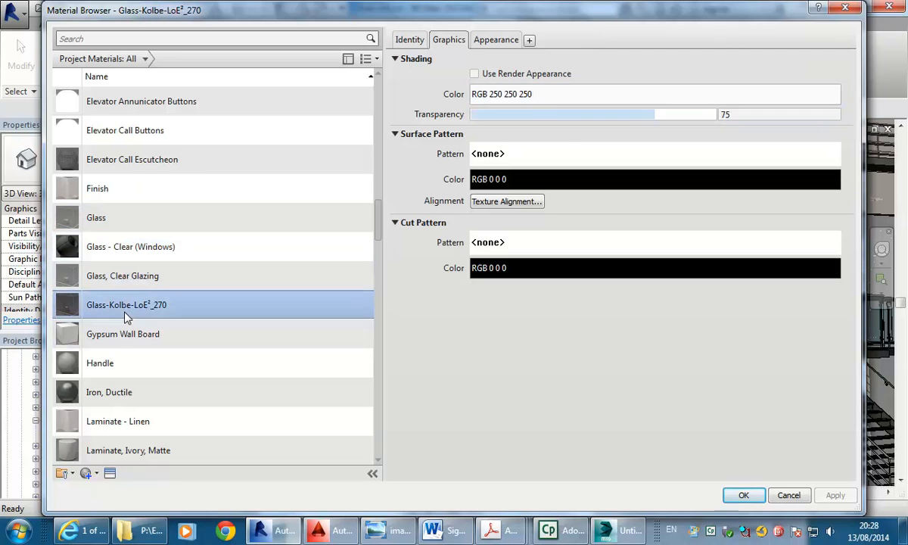
left_click(495, 40)
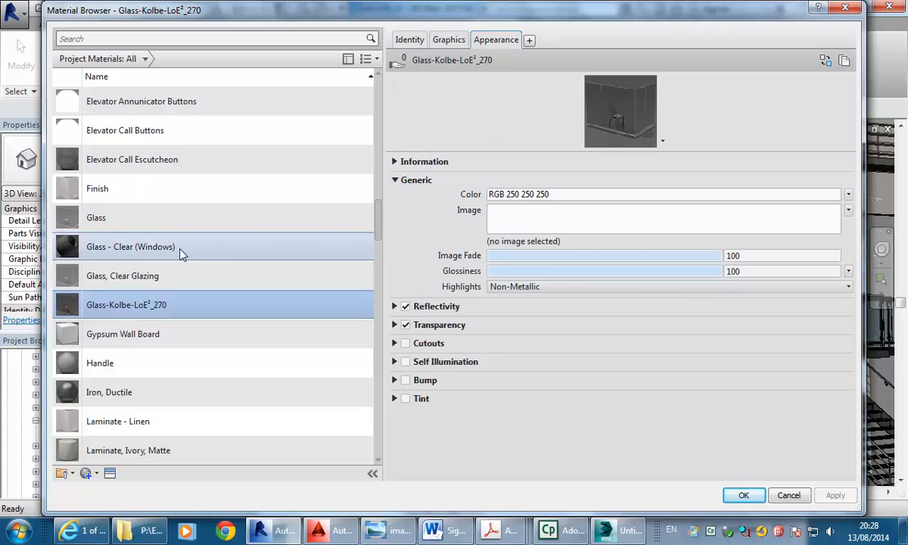
Replace the appearance of the Glass - Clear (Windows) material with the Clear glazing asset from the Appearance Library's Glass category, and accept the change
left_click(161, 250)
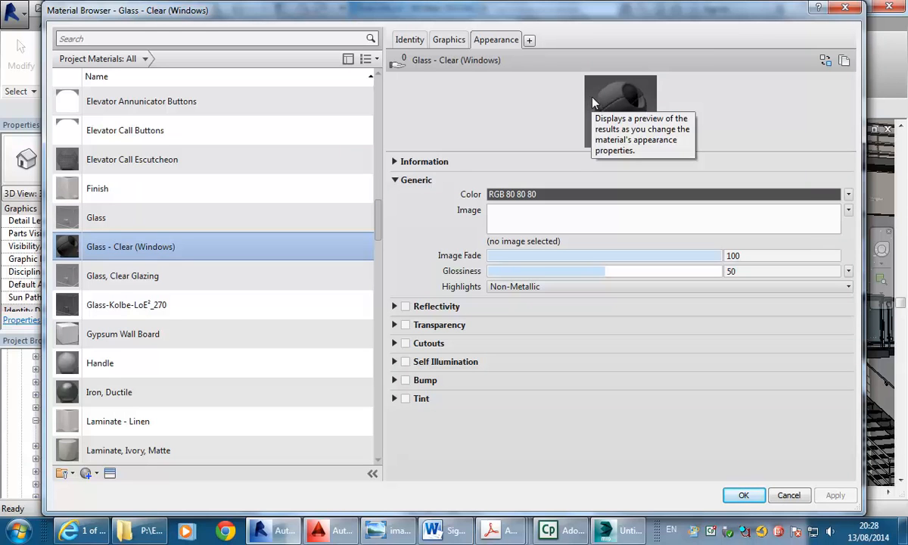
left_click(825, 62)
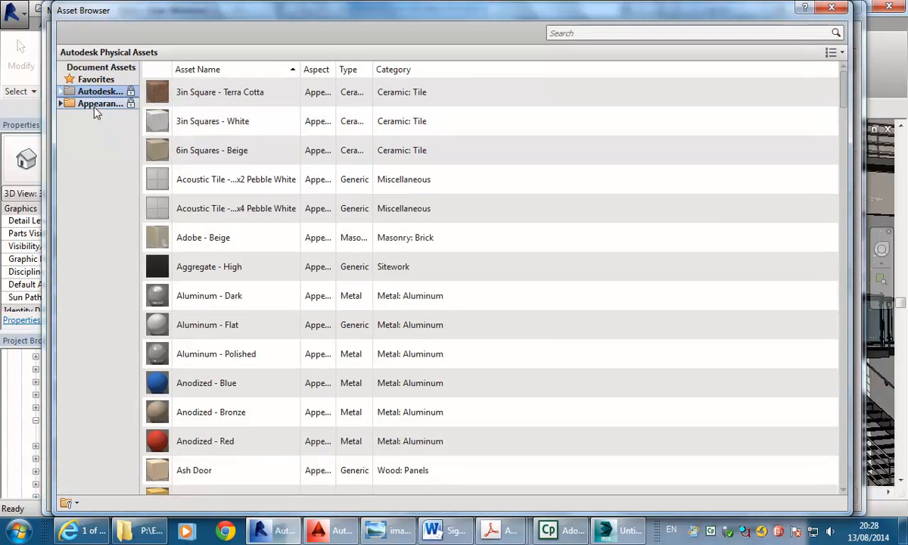
left_click(97, 104)
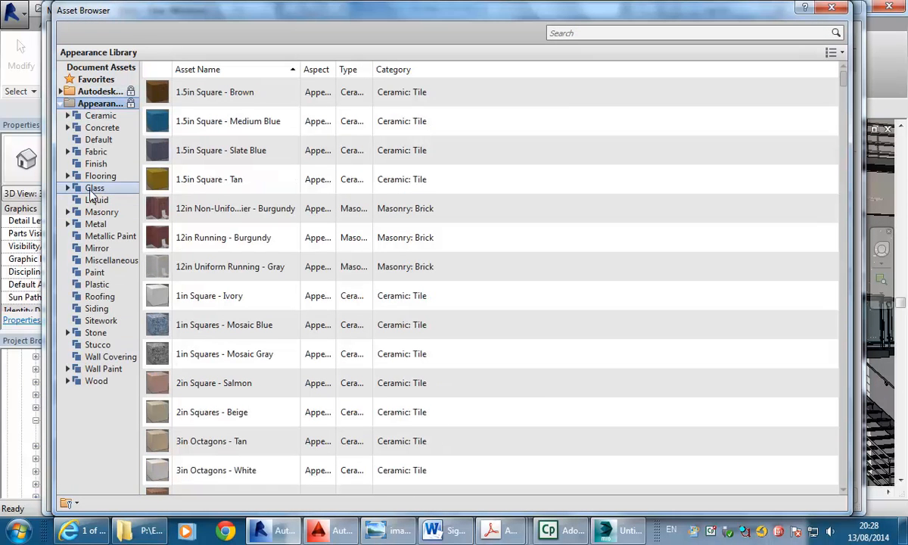
left_click(92, 189)
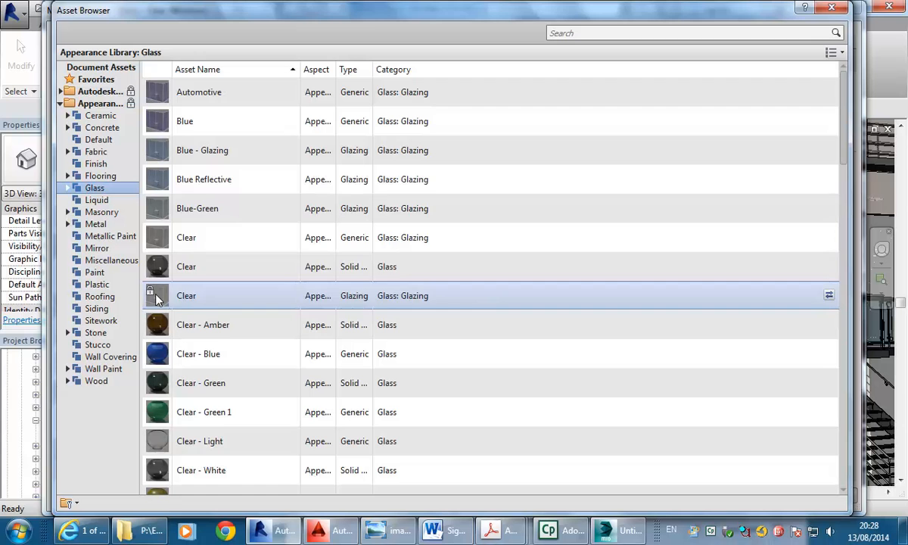
left_click(833, 9)
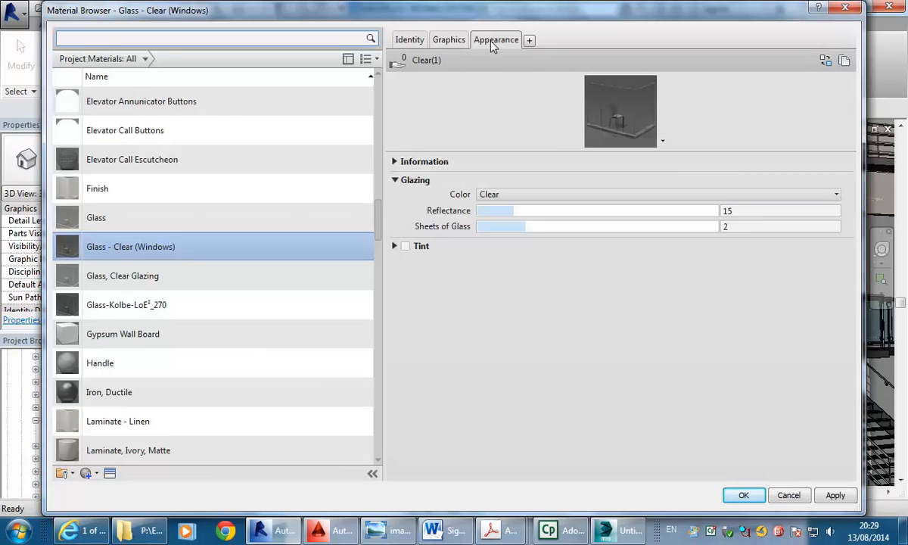
left_click(742, 495)
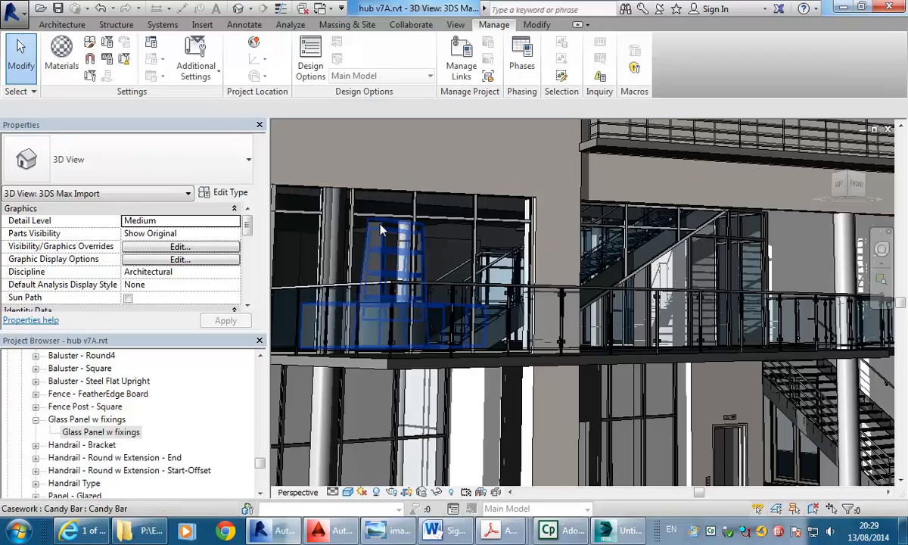
Set the visual style of the 3DS Max Import view to Realistic
scroll(441, 160, "down", 2)
middle_click_drag(441, 160, 467, 175)
scroll(466, 174, "down", 1)
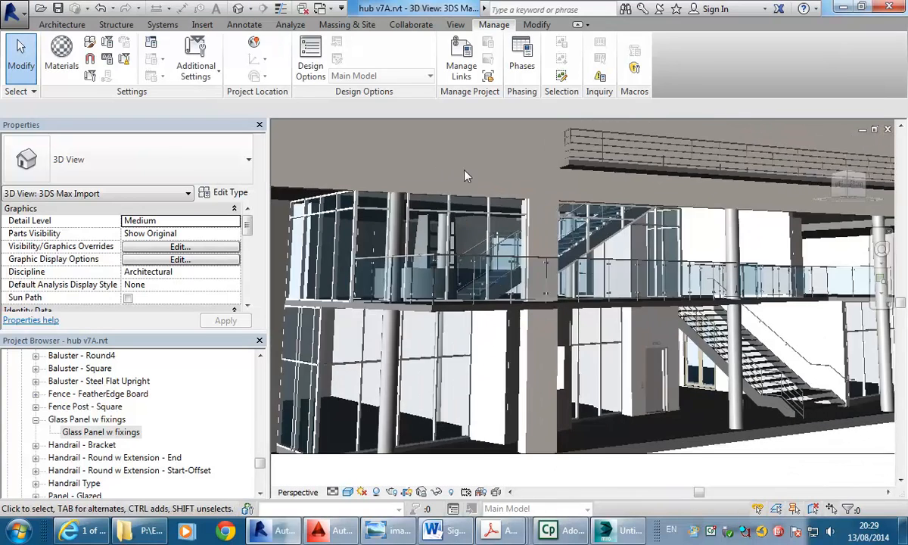
left_click(347, 491)
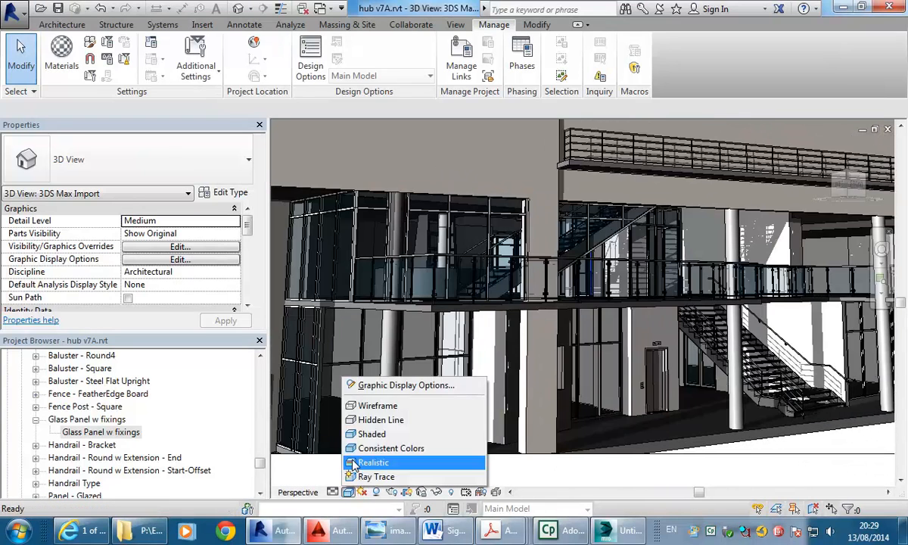
left_click(354, 463)
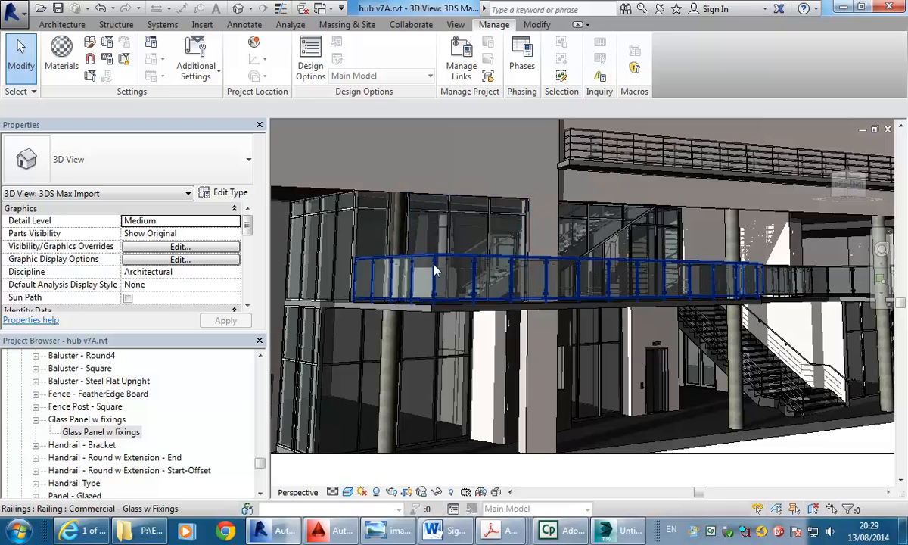
Inspect the balcony railing's glass and the whole building in the 3DS Max Import view, and save the project
scroll(435, 270, "up", 3)
scroll(414, 271, "up", 2)
scroll(413, 270, "down", 4)
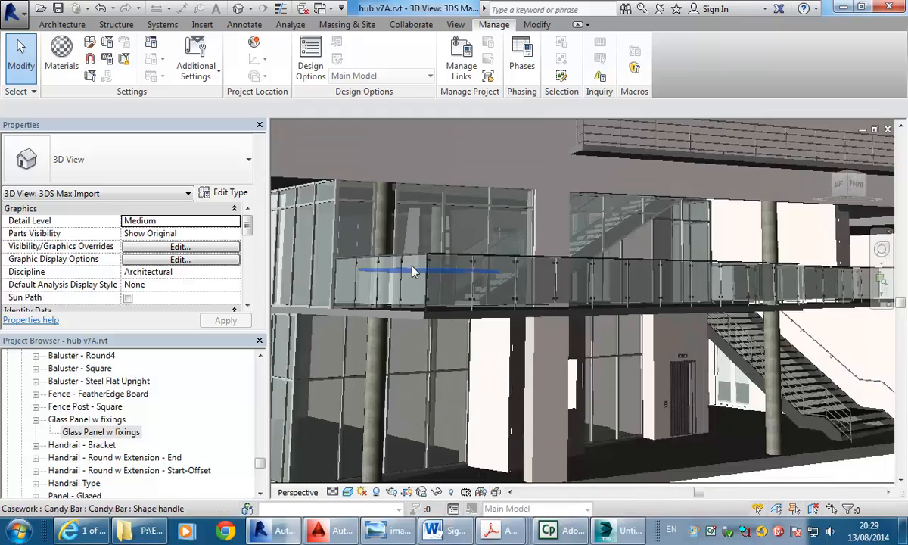
scroll(569, 274, "down", 3)
middle_click_drag(570, 273, 539, 349)
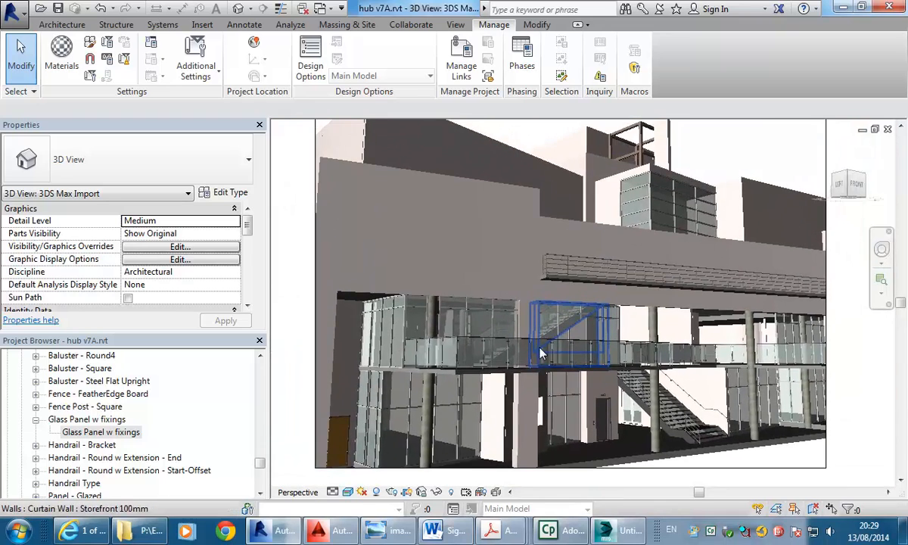
scroll(540, 352, "down", 4)
left_click(58, 9)
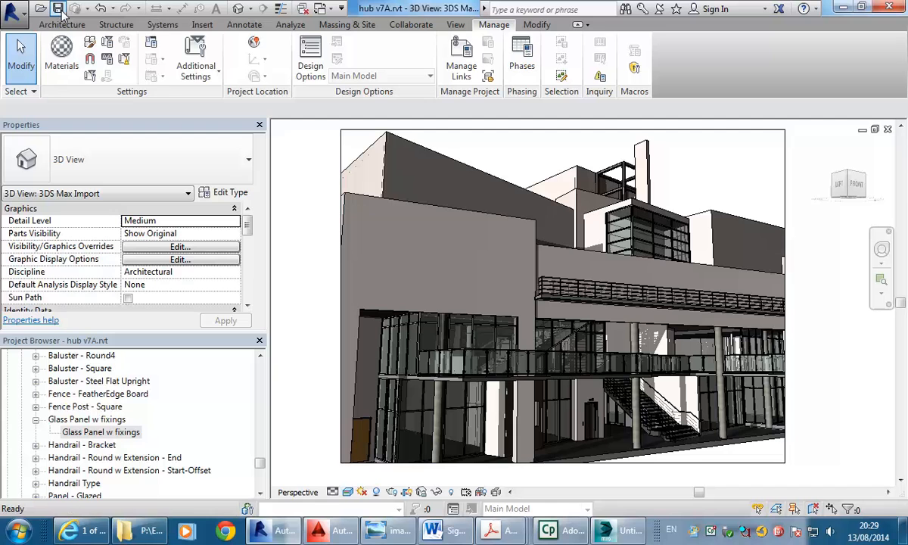
Run the 3ds Max Design Interior Rendering suite workflow on the 3DS Max Import view
left_click(13, 11)
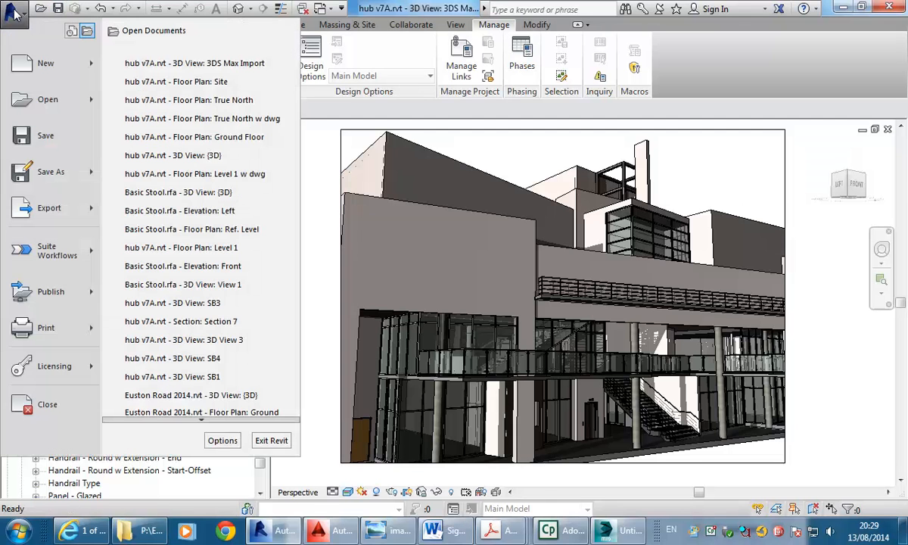
mouse_move(56, 258)
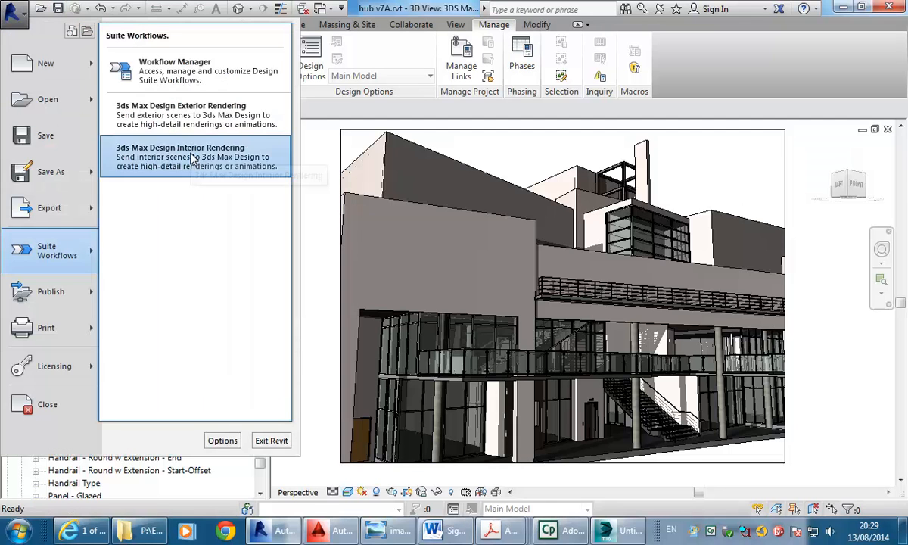
left_click(190, 157)
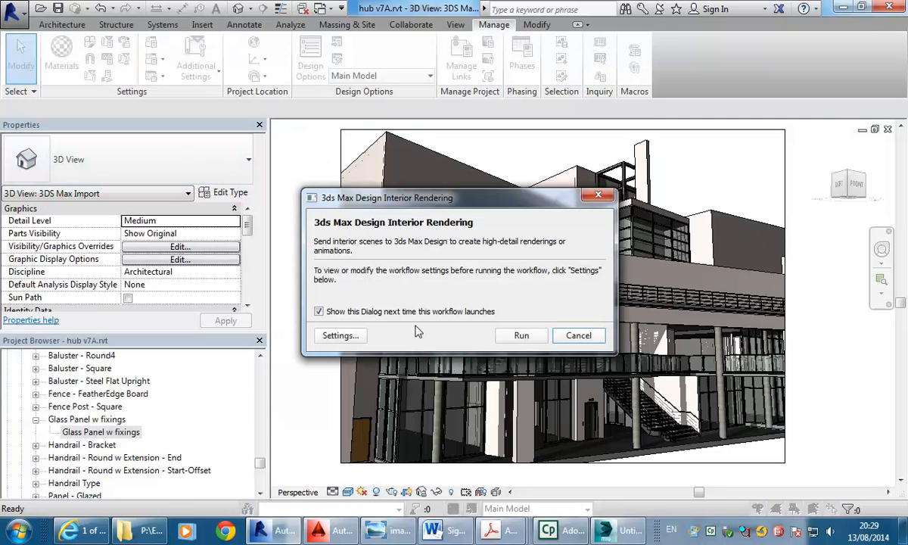
left_click(515, 335)
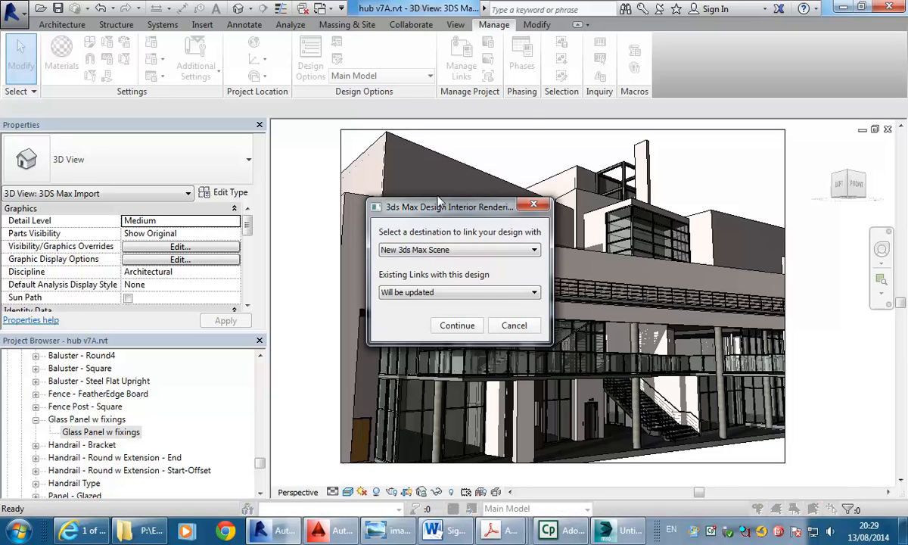
Send the design to the active, untitled 3ds Max Design 2014 session, with existing links set to be updated
left_click_drag(457, 209, 390, 120)
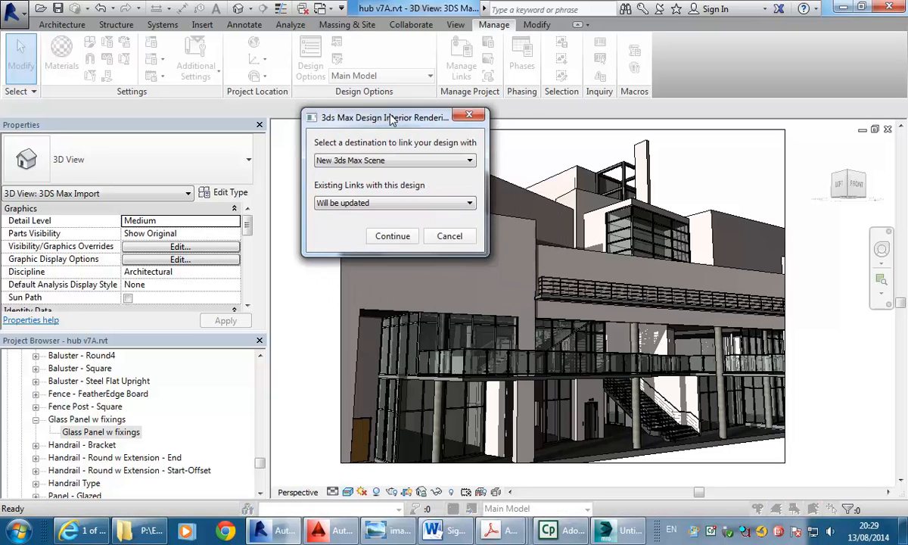
left_click(398, 160)
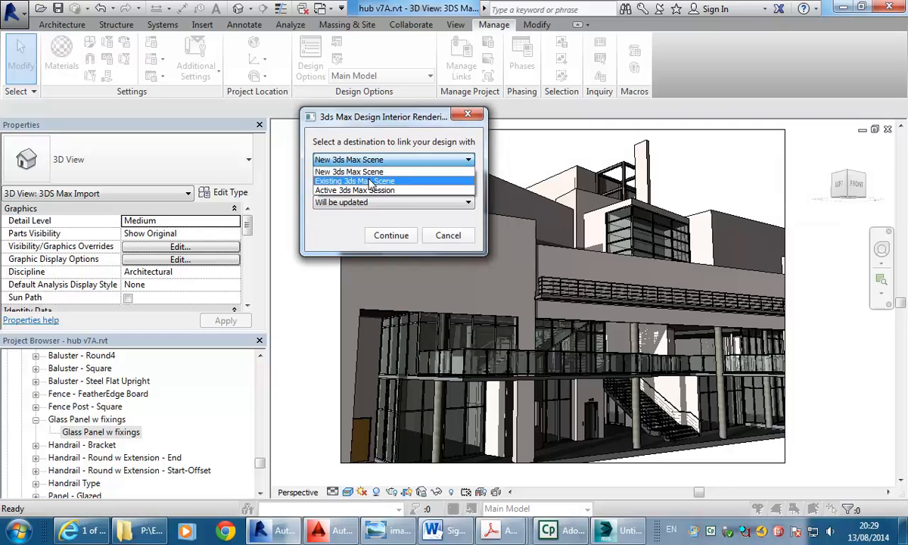
left_click(370, 181)
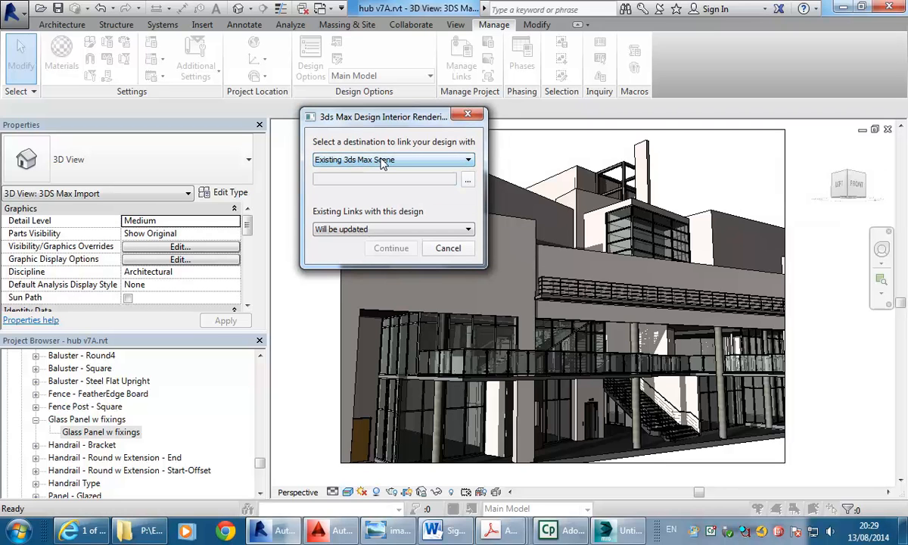
left_click(393, 159)
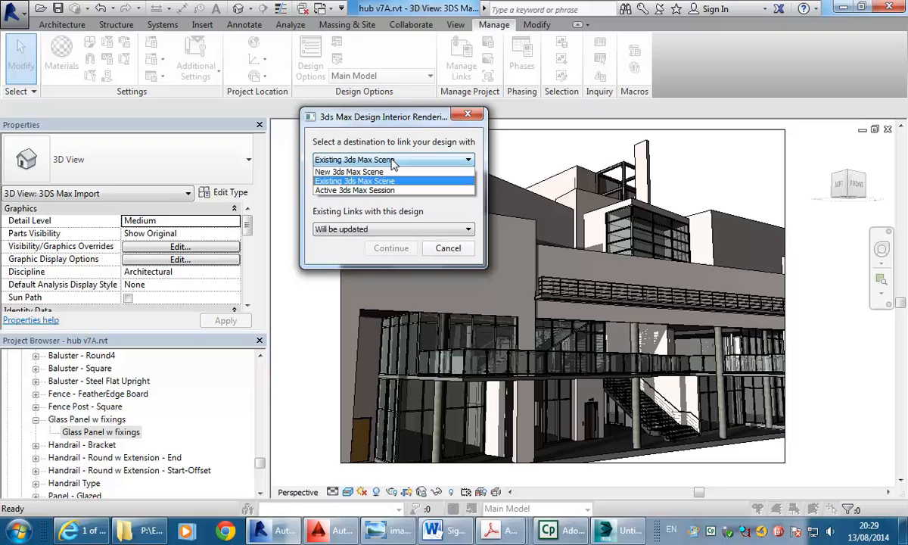
left_click(378, 192)
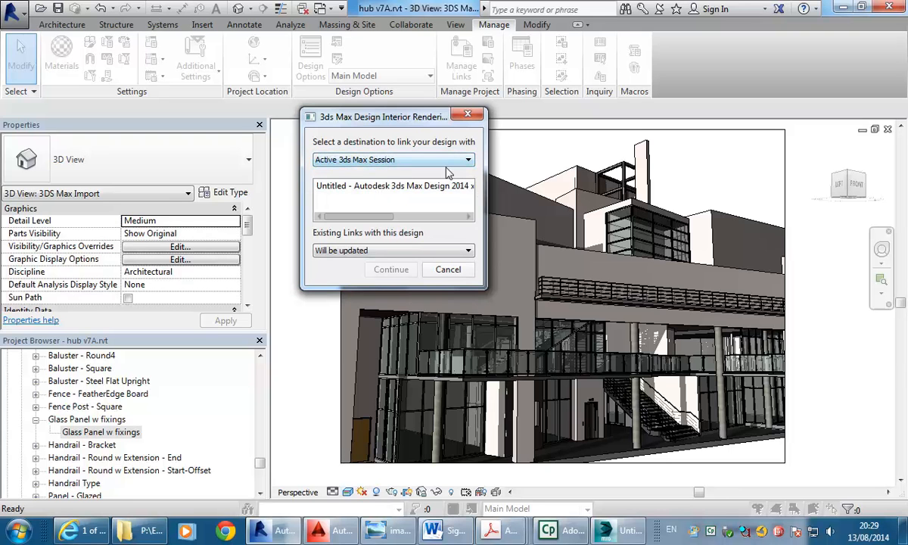
left_click(382, 188)
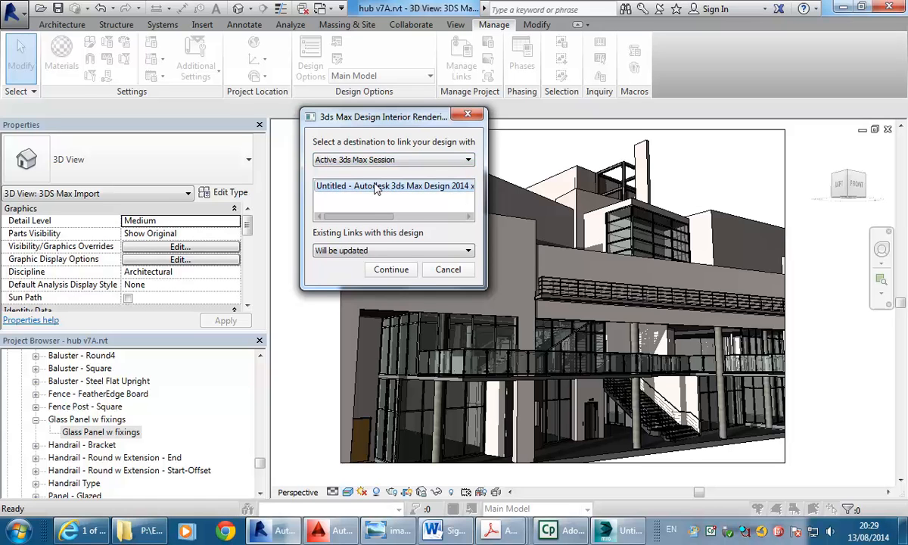
left_click(401, 271)
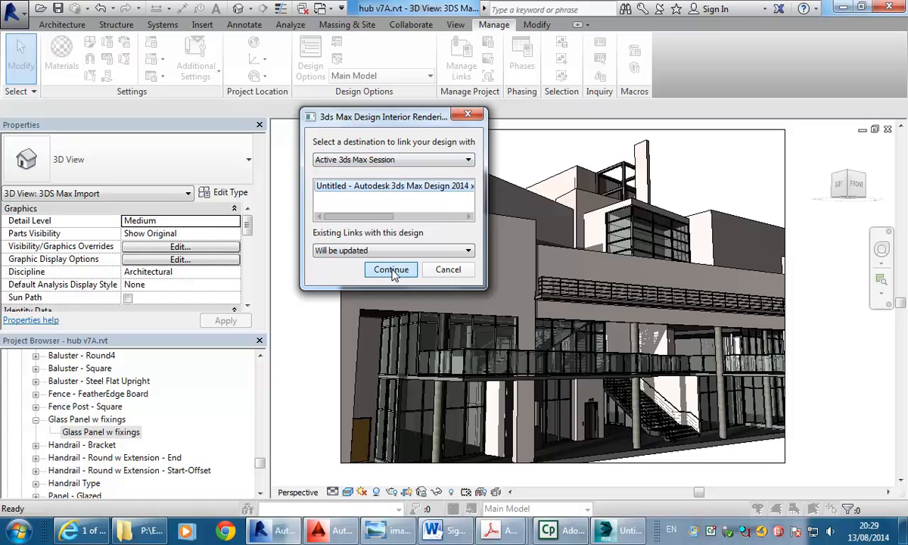
left_click(377, 269)
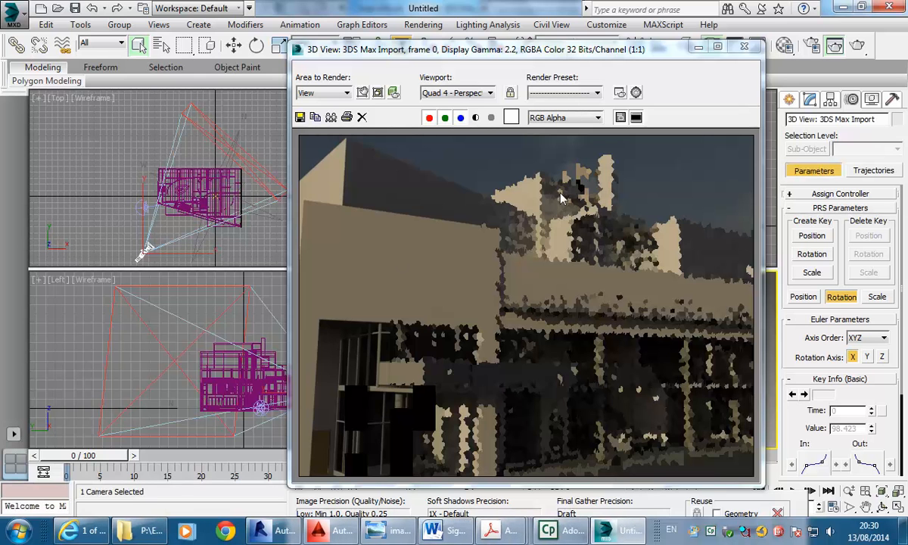
Minimize the rendered frame, deselect the camera, and show the 3DS Max Import camera view in the perspective viewport
left_click_drag(625, 50, 393, 57)
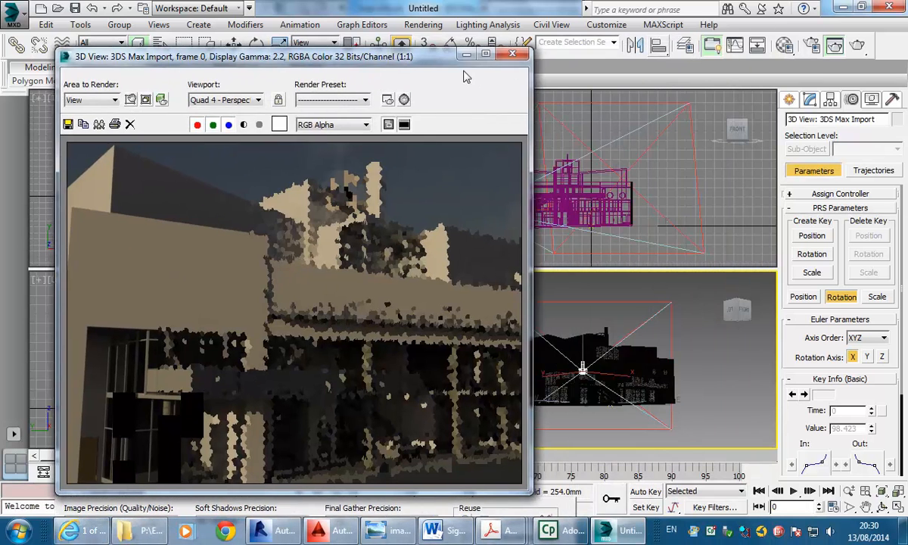
left_click(466, 55)
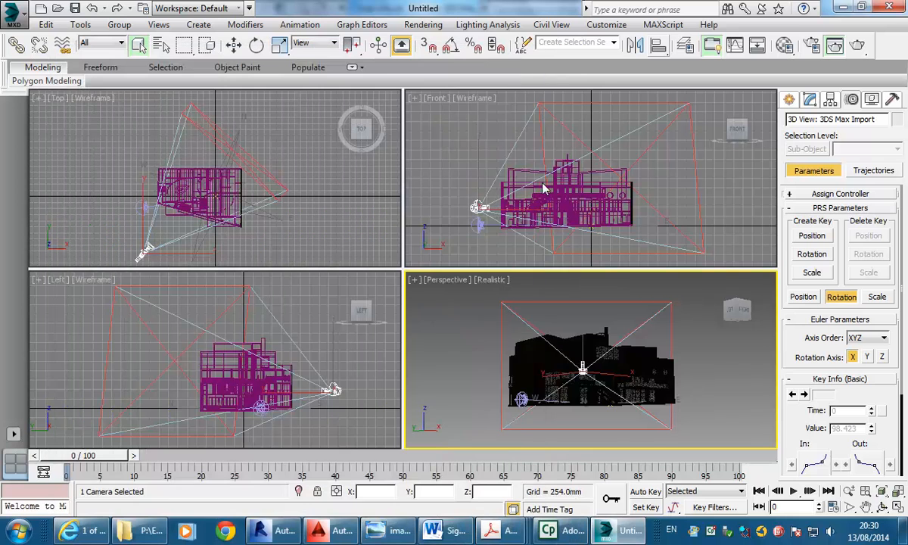
left_click(507, 369)
right_click(575, 371)
left_click(478, 374)
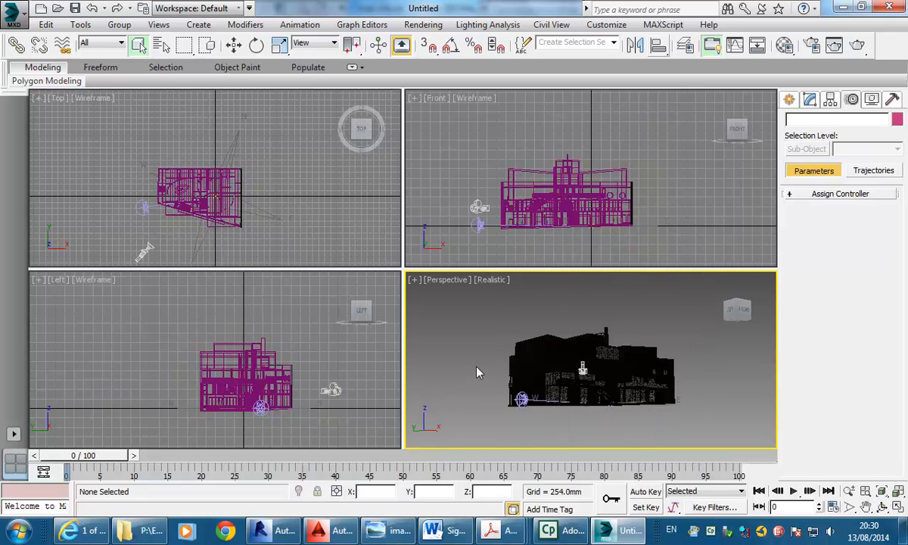
key("c")
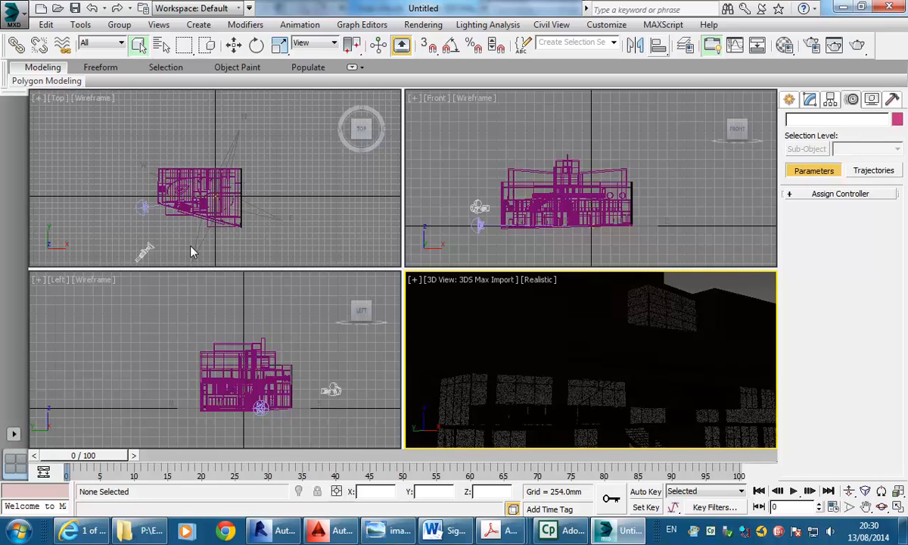
Select the SunAndSky daylight system and set its time to 18 hours 20 minutes
left_click(147, 206)
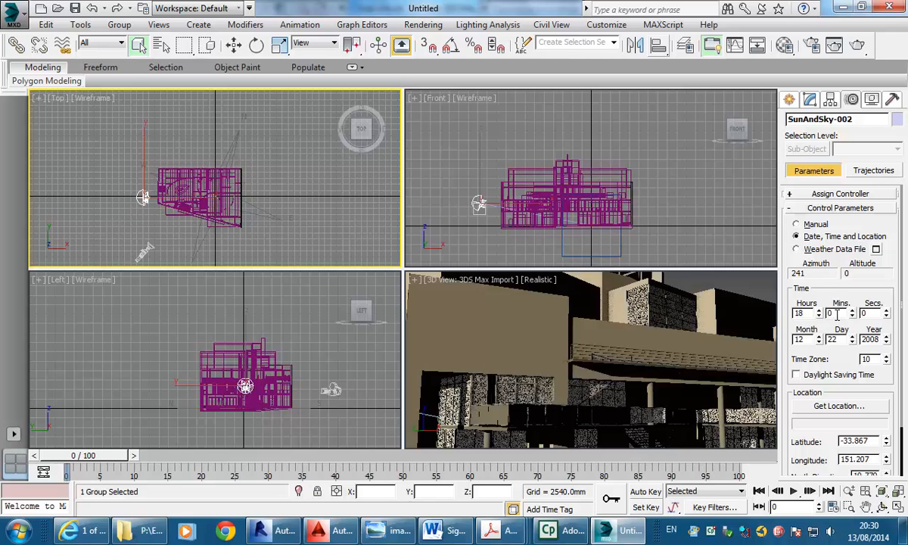
left_click_drag(852, 311, 860, 296)
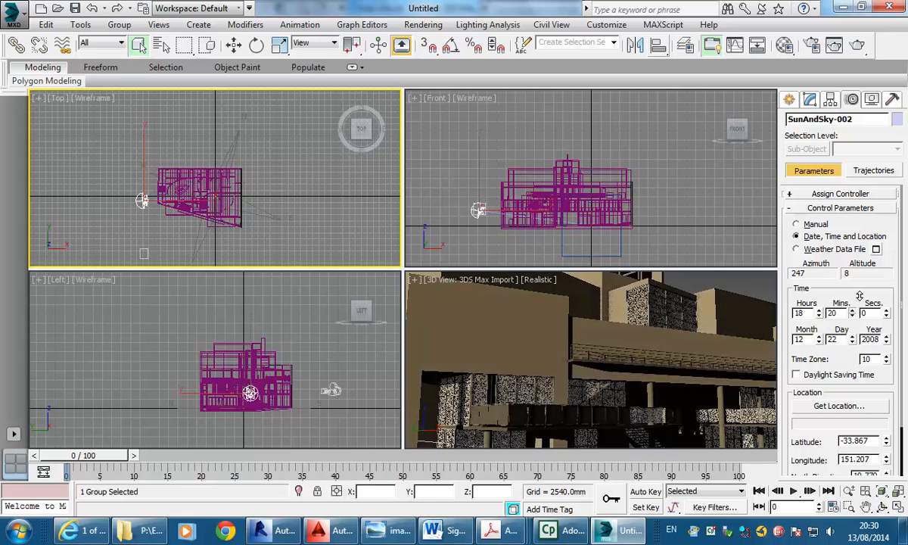
right_click(541, 306)
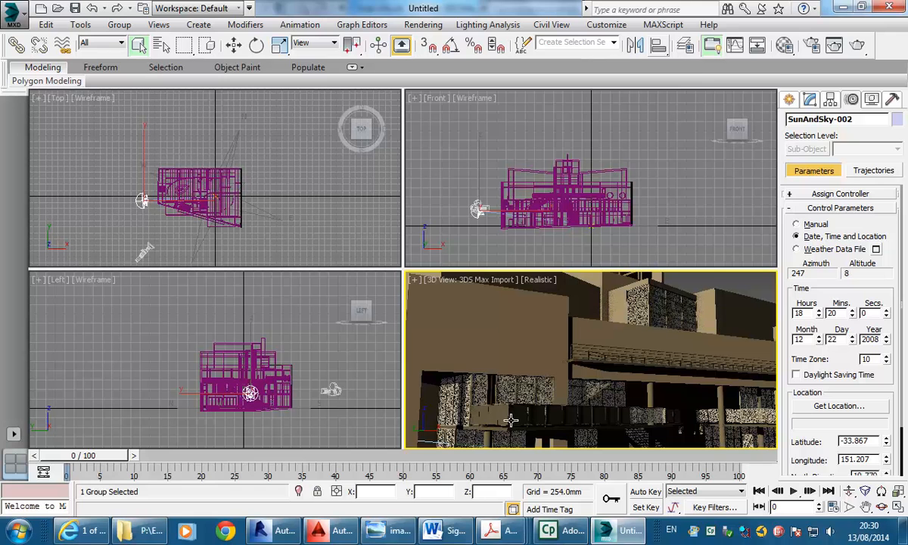
Clear the selection and switch the Front viewport's shading to Realistic
right_click(470, 238)
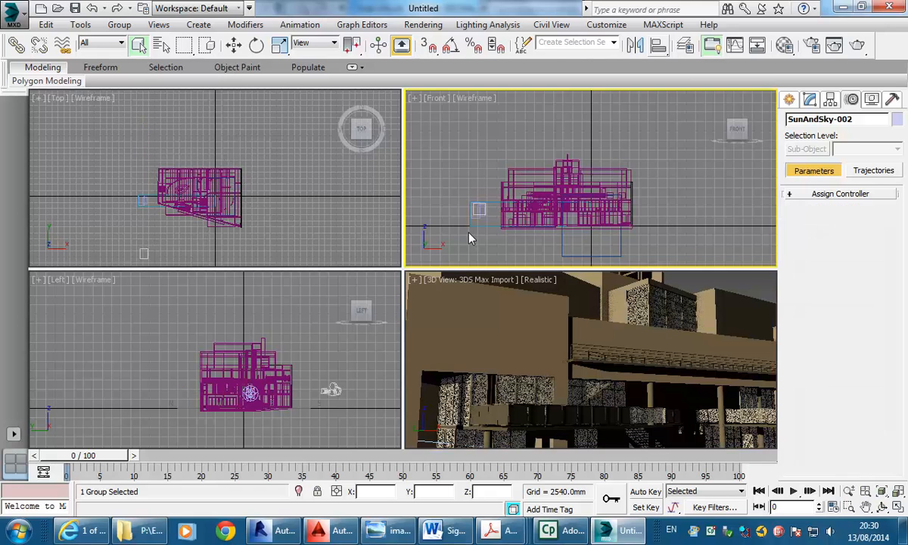
left_click(469, 238)
scroll(463, 189, "up", 5)
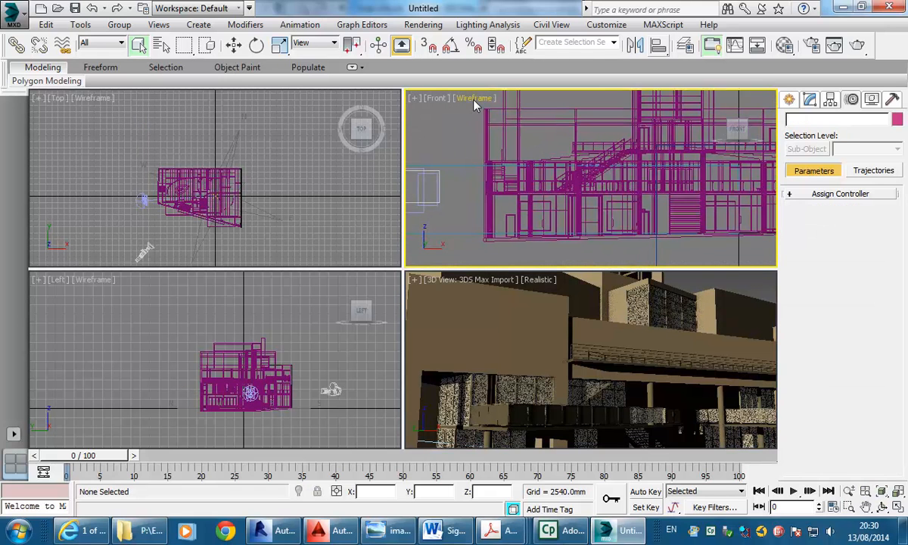
left_click(474, 101)
left_click(492, 114)
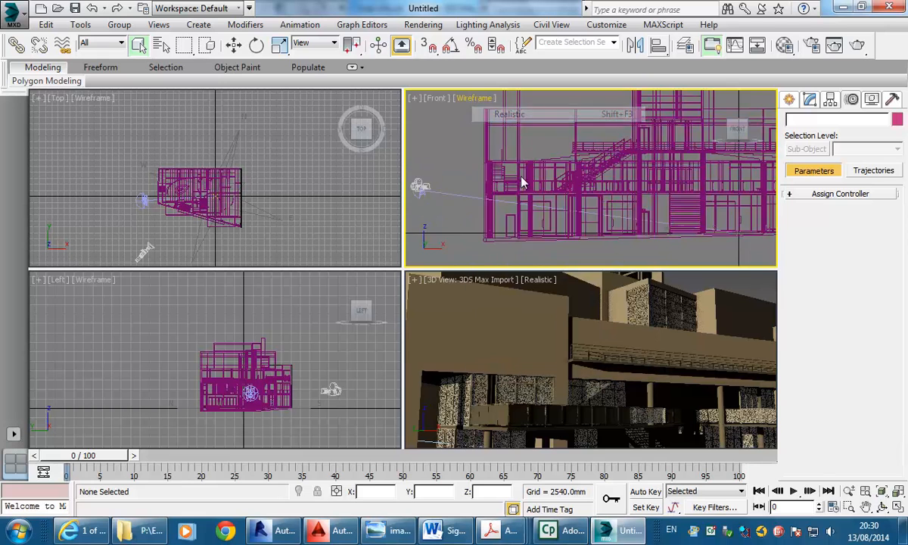
Select the leftmost glass panel of the balcony railing in the Front view
scroll(491, 178, "up", 6)
scroll(561, 170, "up", 3)
middle_click_drag(559, 171, 579, 163)
middle_click_drag(522, 207, 546, 198)
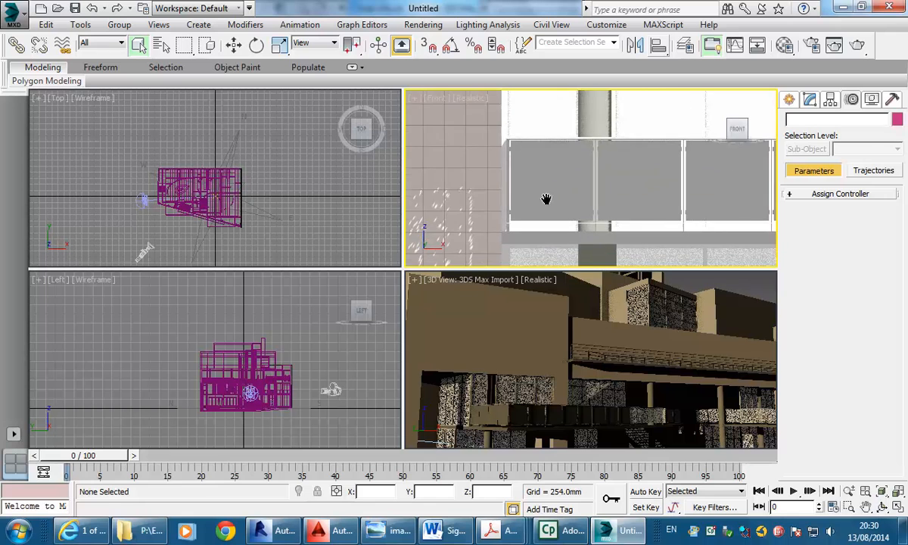
scroll(547, 199, "up", 2)
left_click(554, 181)
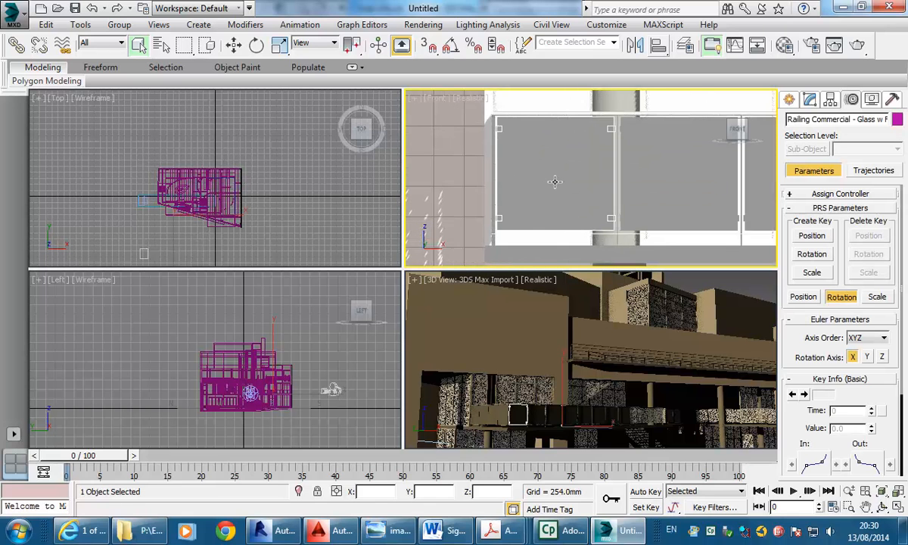
scroll(560, 204, "down", 3)
middle_click_drag(560, 205, 560, 212)
scroll(560, 213, "up", 1)
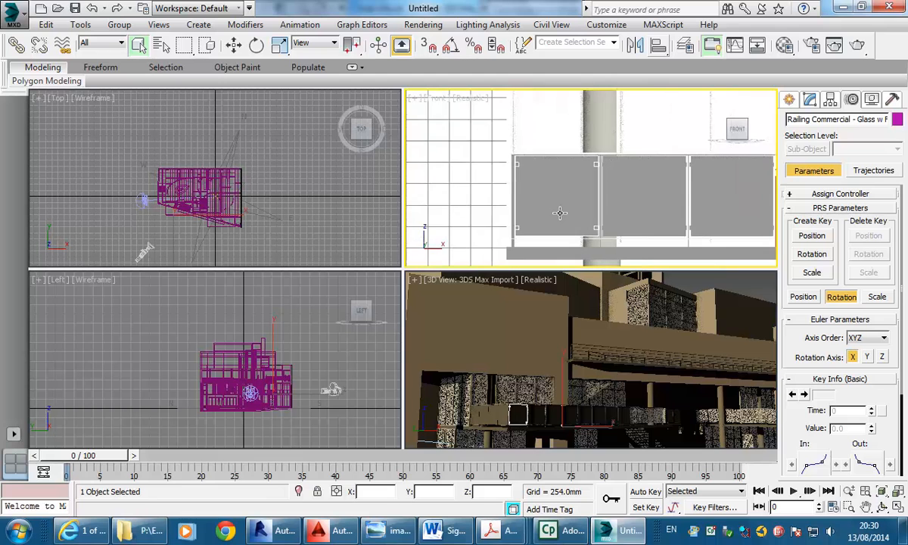
Pick the railing glass panel's material from the model into the first Material Editor slot
left_click(785, 46)
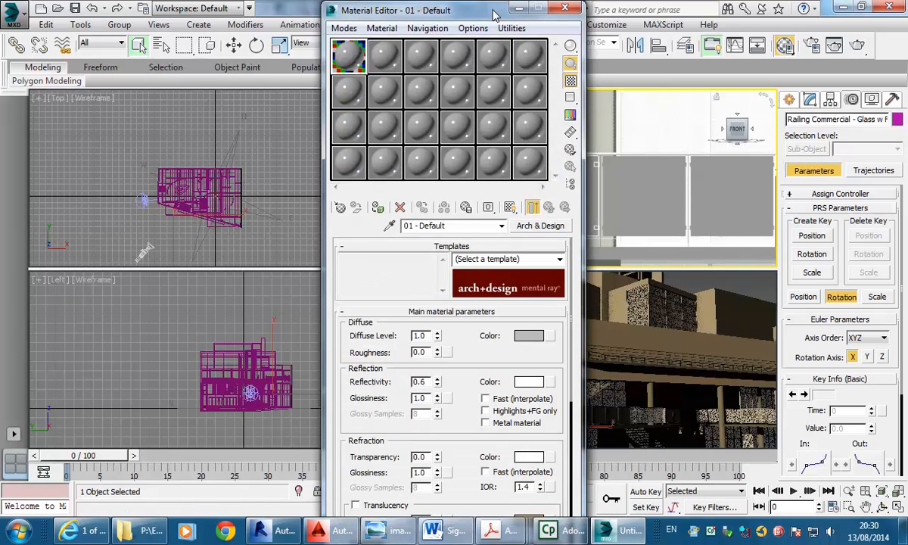
left_click_drag(494, 15, 255, 26)
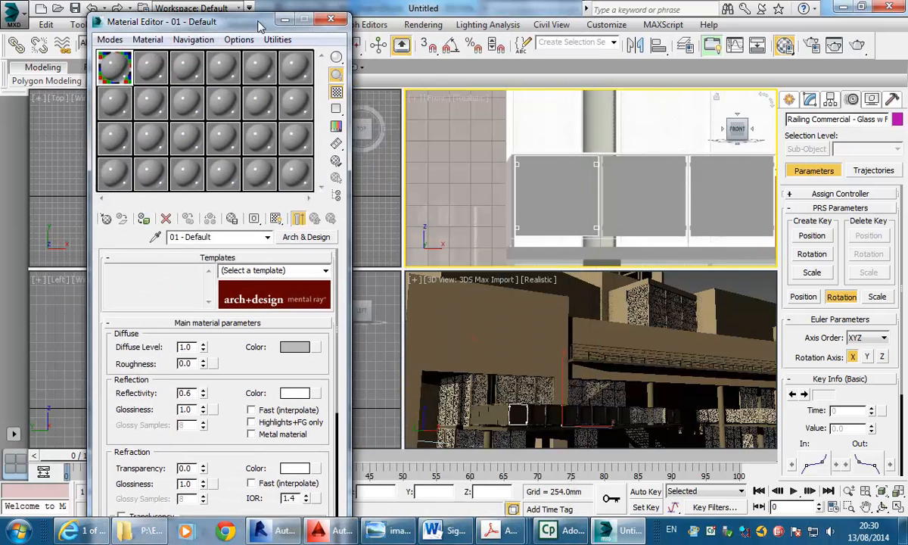
left_click(156, 238)
left_click(559, 192)
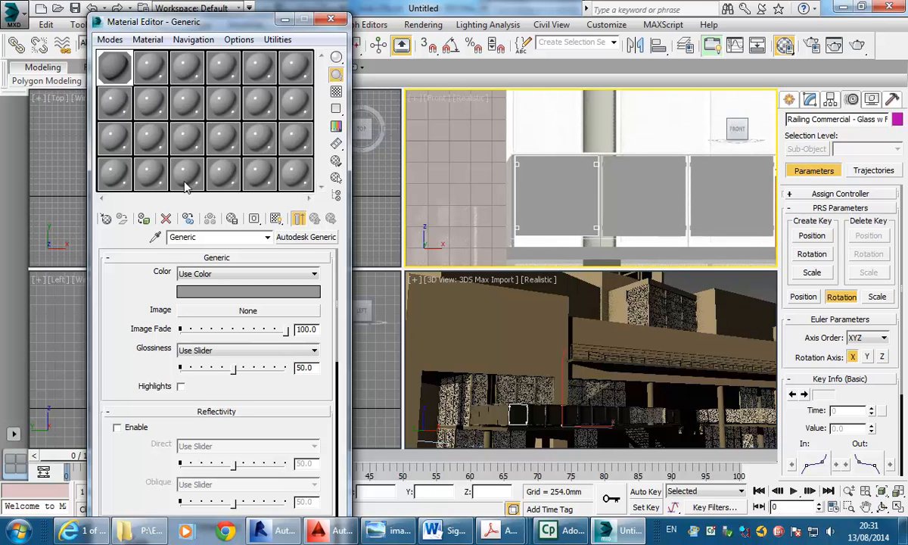
Replace the railing's Generic material with Clear - Light from the Autodesk Material Library's Glass category, and close the Material Editor
left_click(307, 237)
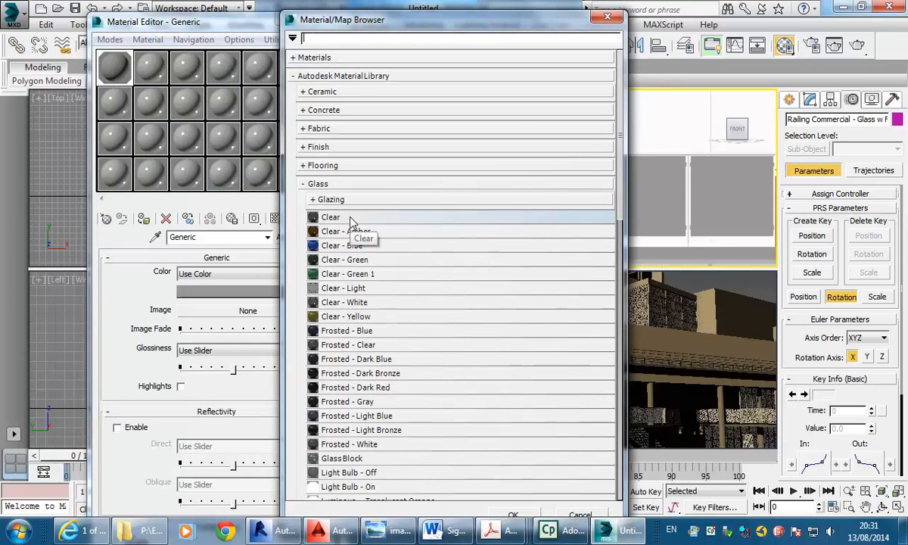
left_click(344, 290)
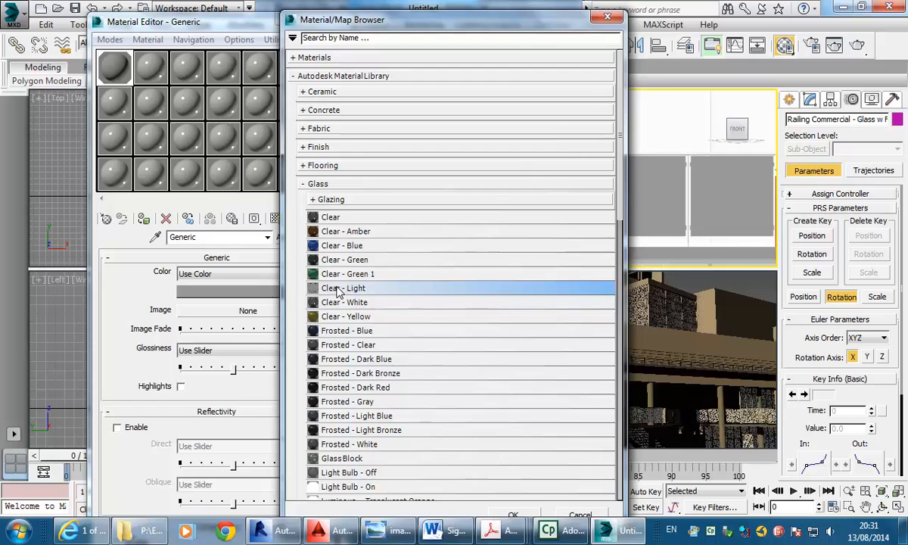
double_click(339, 289)
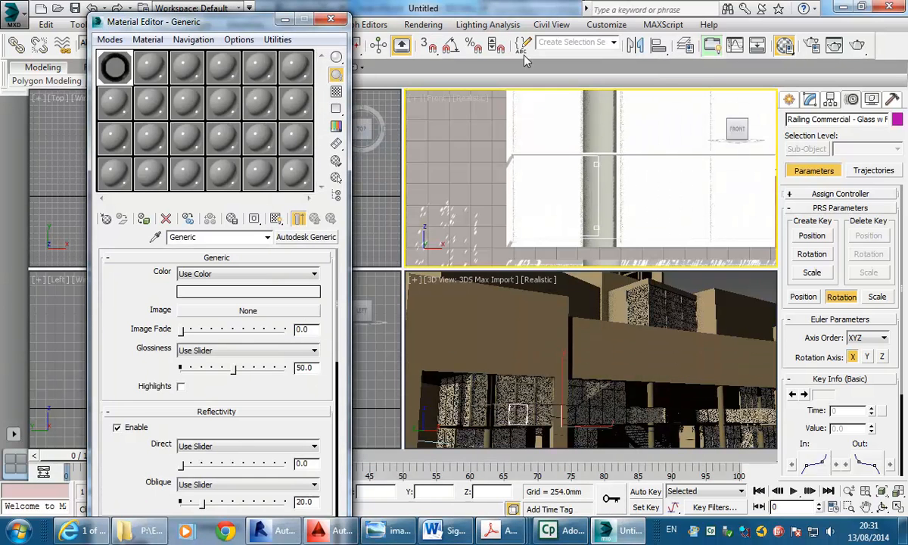
left_click(331, 19)
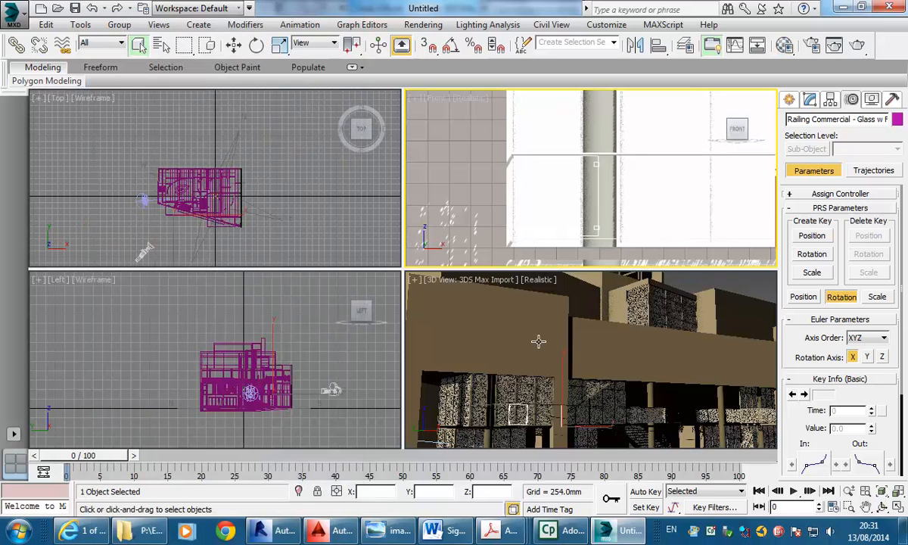
Activate the 3D View viewport and start saving the scene under a new name in the 2014 folder's BD3 IDST304A Digital Environments subfolder
right_click(538, 341)
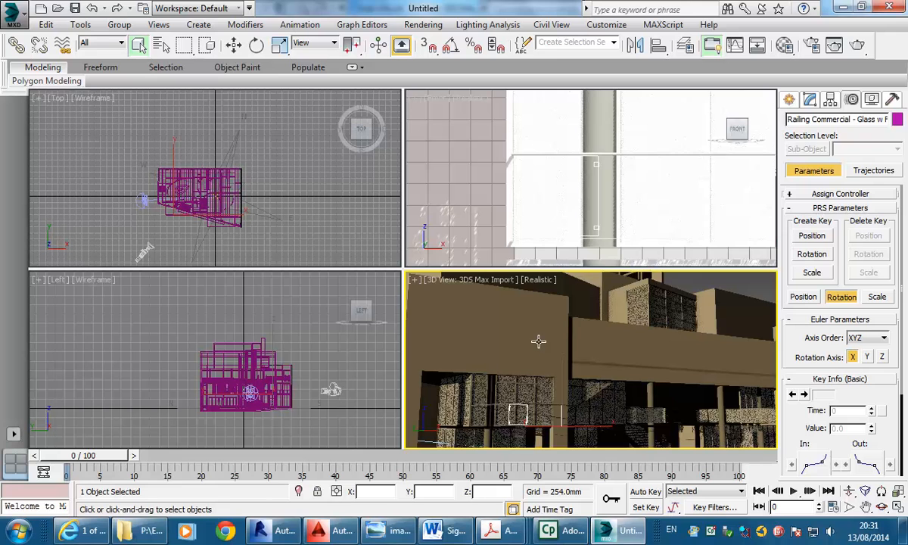
left_click(10, 13)
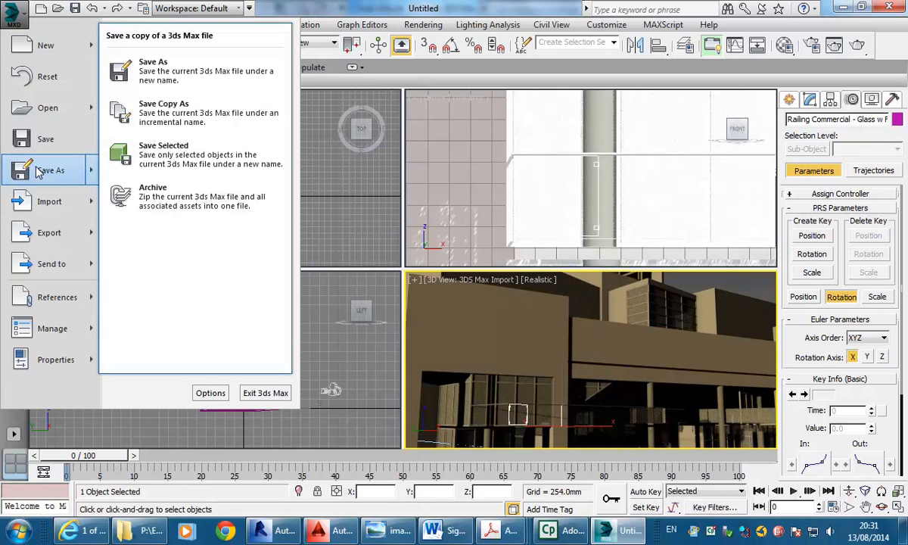
left_click(35, 172)
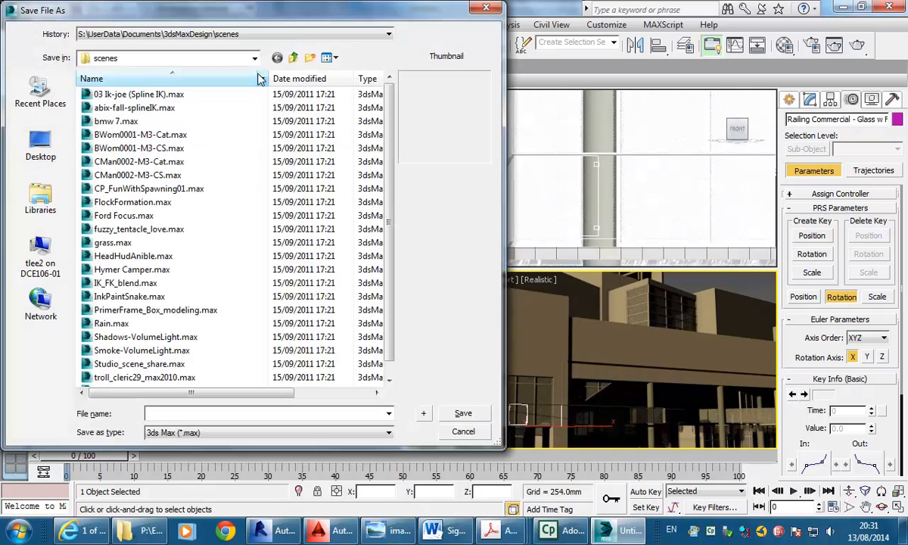
left_click(253, 60)
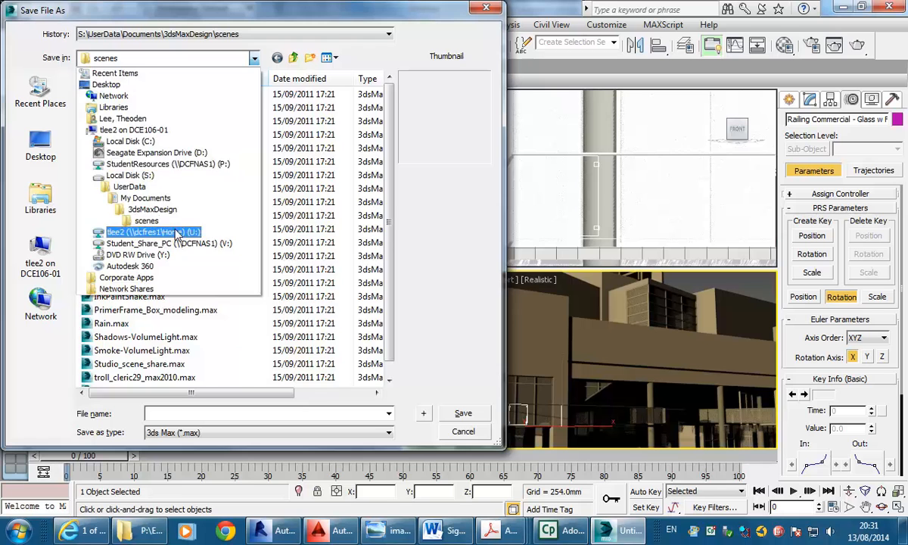
left_click(165, 220)
double_click(103, 108)
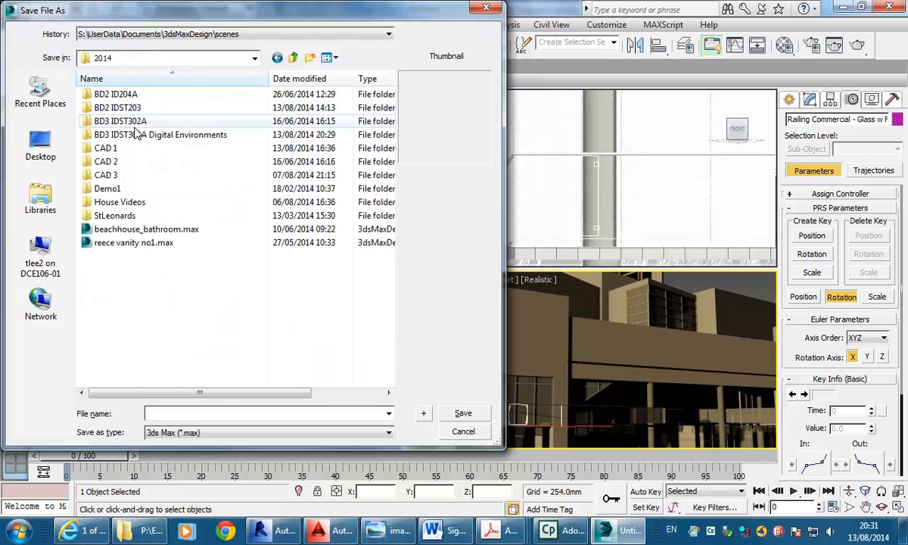
double_click(137, 136)
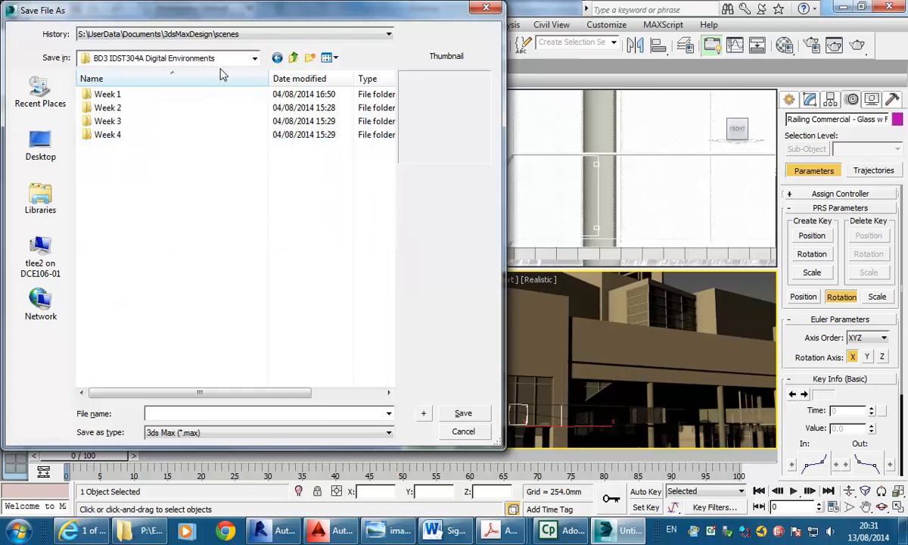
Name the scene file Hub v7 and save it as a 3ds Max file
left_click(187, 412)
type("Hub")
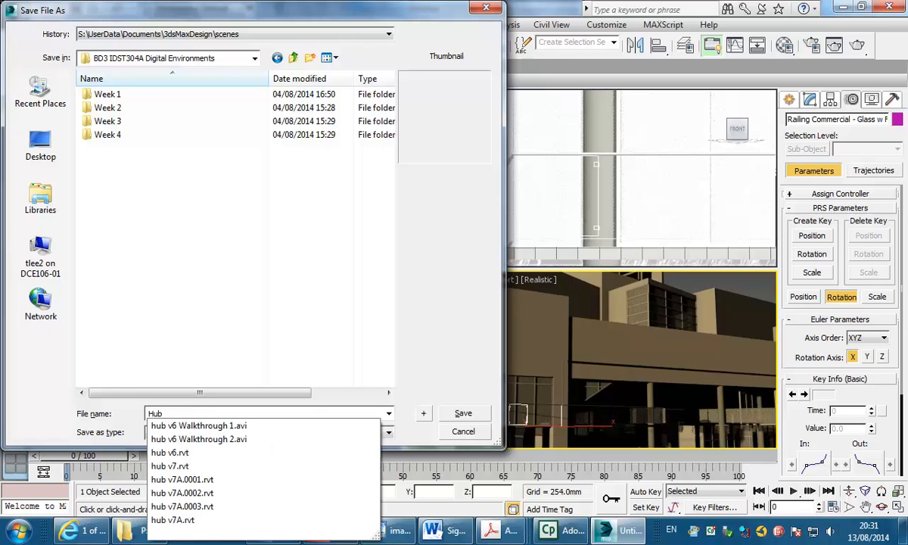
type(" v7")
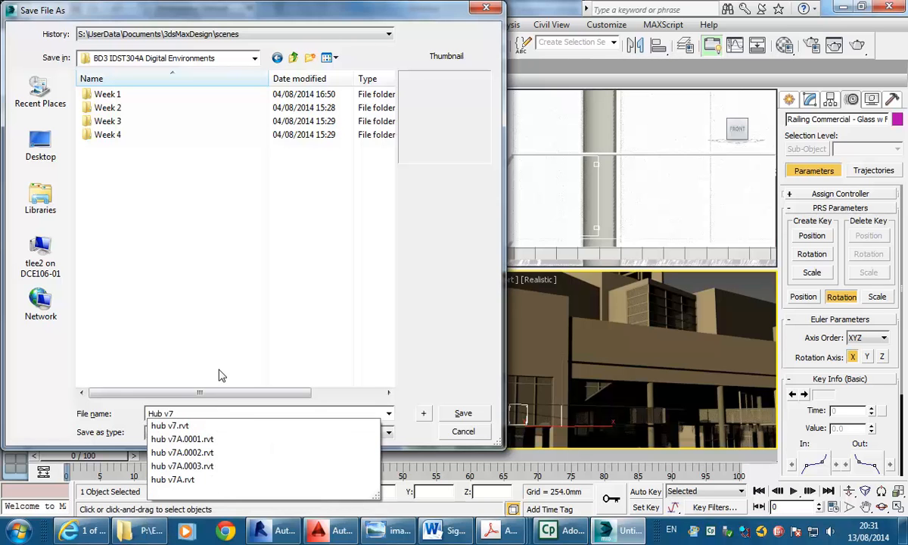
left_click(188, 279)
left_click(463, 412)
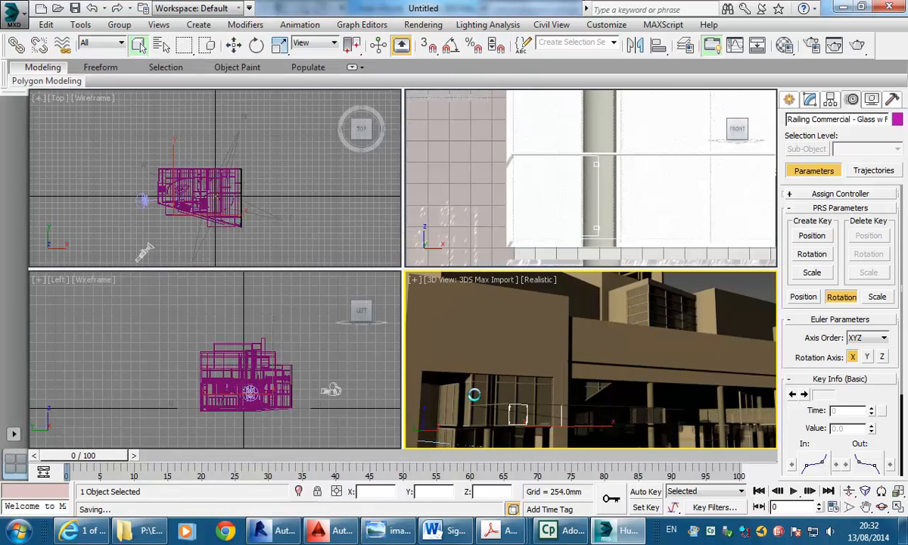
Test-render the 3D view despite the missing map files, inspect the glazed corner up close, and cancel the render
right_click(563, 342)
left_click(510, 351)
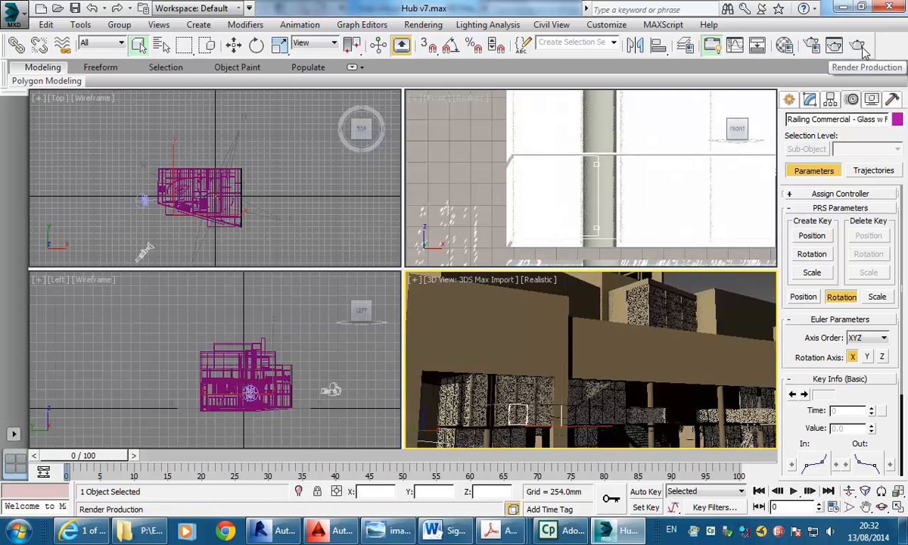
left_click(423, 24)
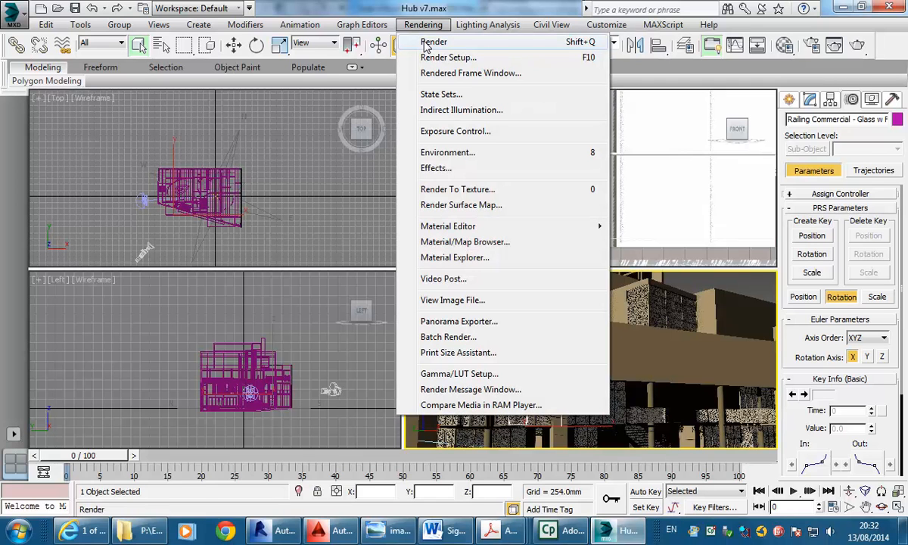
left_click(433, 42)
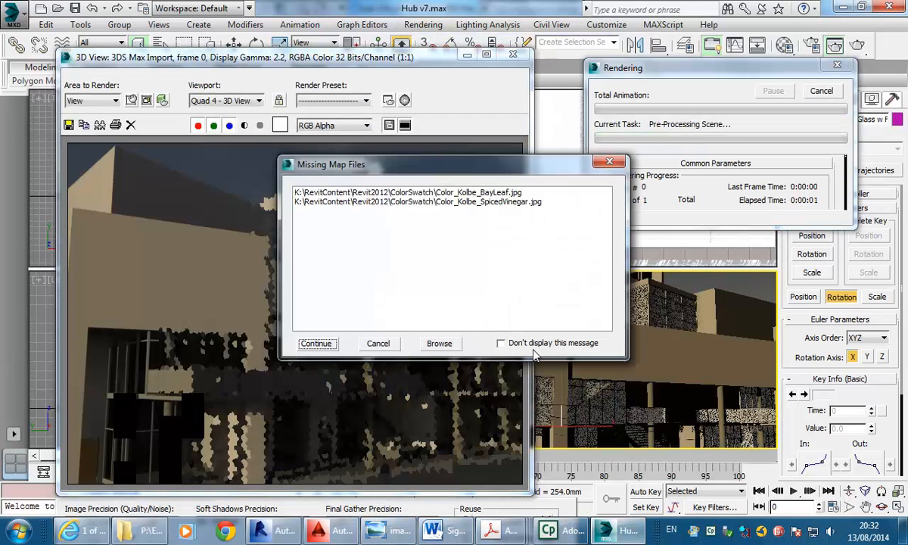
left_click(317, 343)
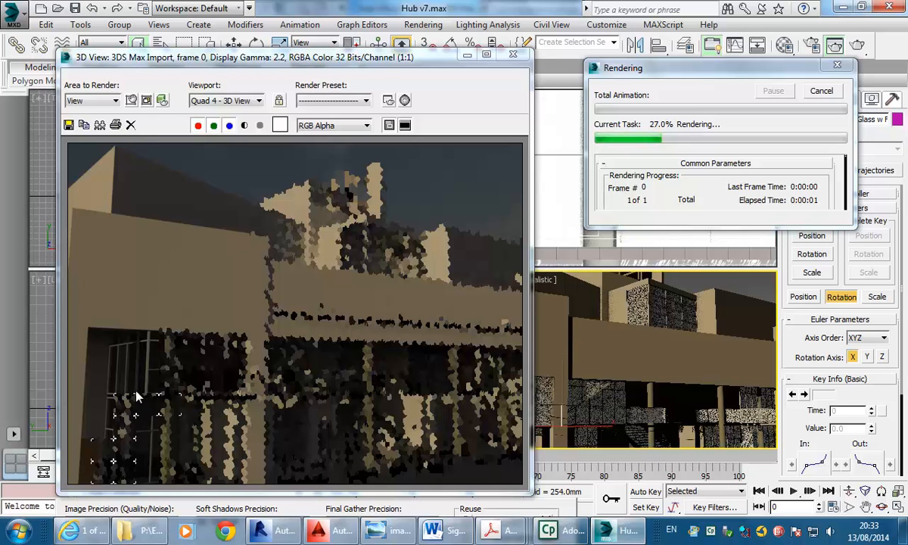
scroll(117, 397, "up", 4)
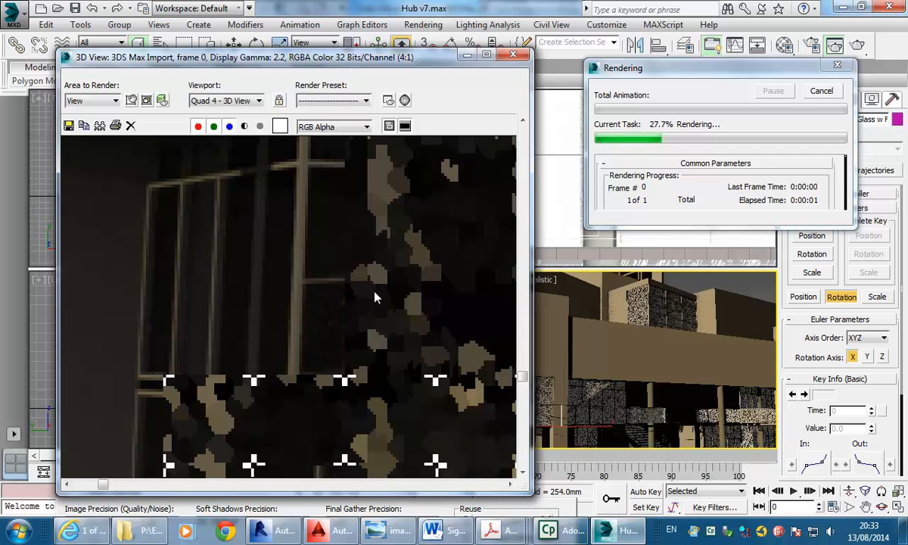
scroll(319, 300, "down", 1)
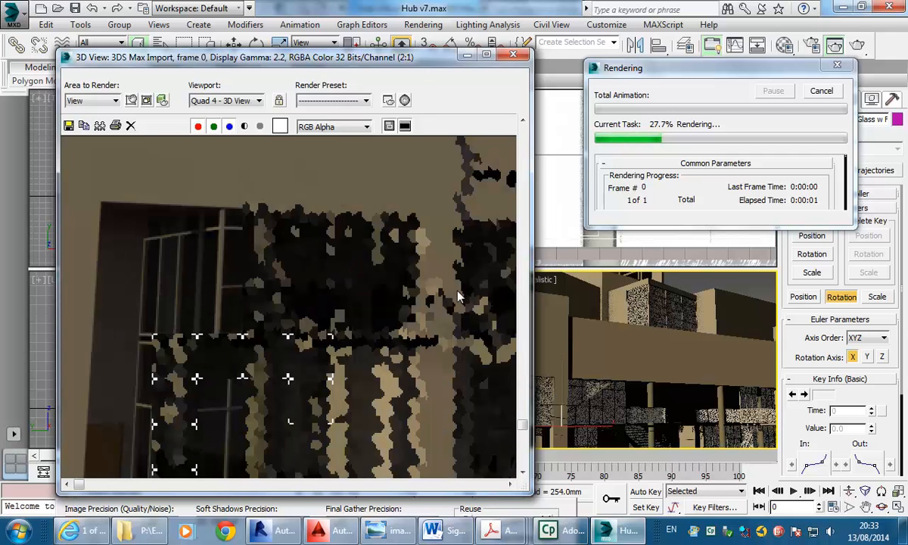
left_click(821, 92)
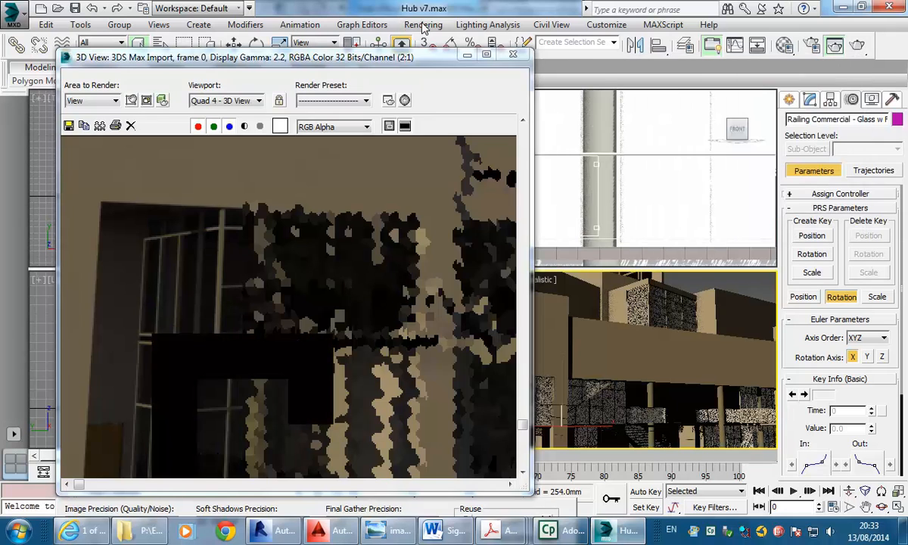
Set the Exposure Value of the mr Photographic Exposure Control to 12.0 EV
left_click(423, 25)
left_click(454, 131)
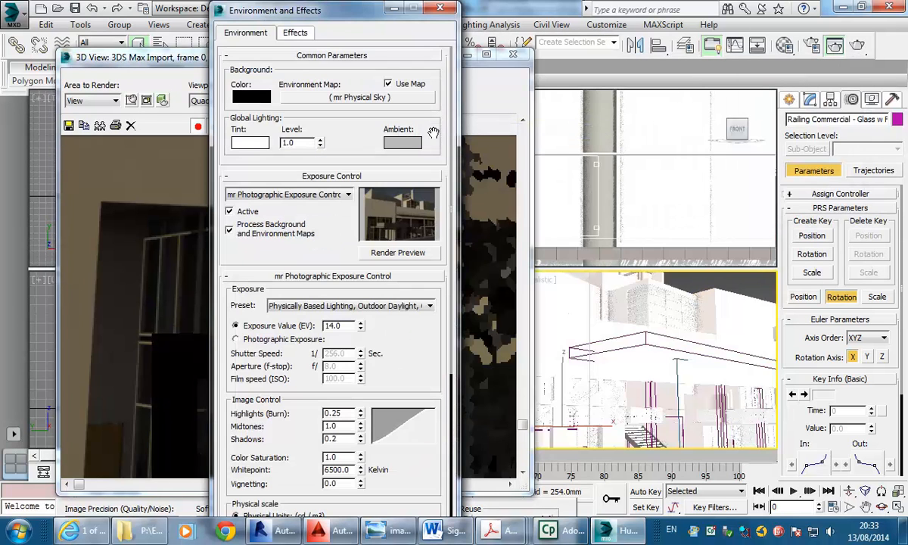
left_click(360, 329)
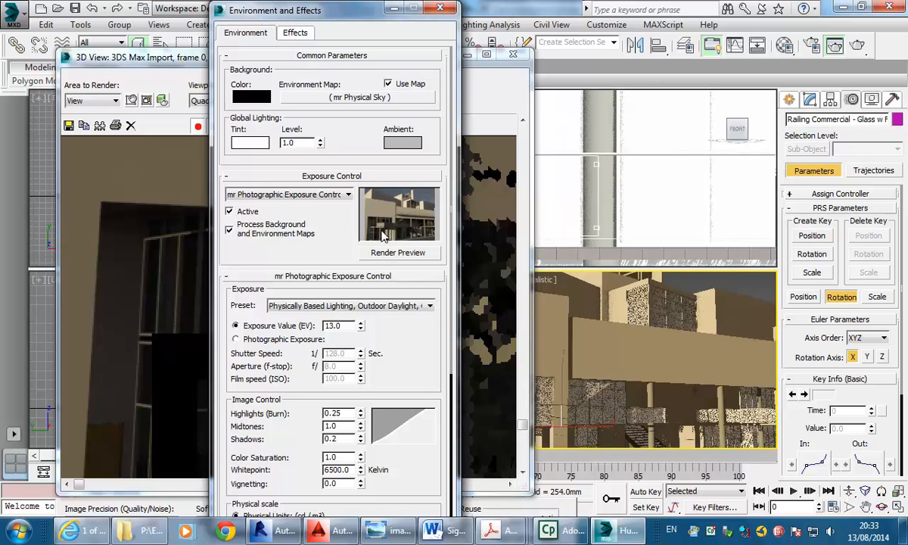
left_click(360, 329)
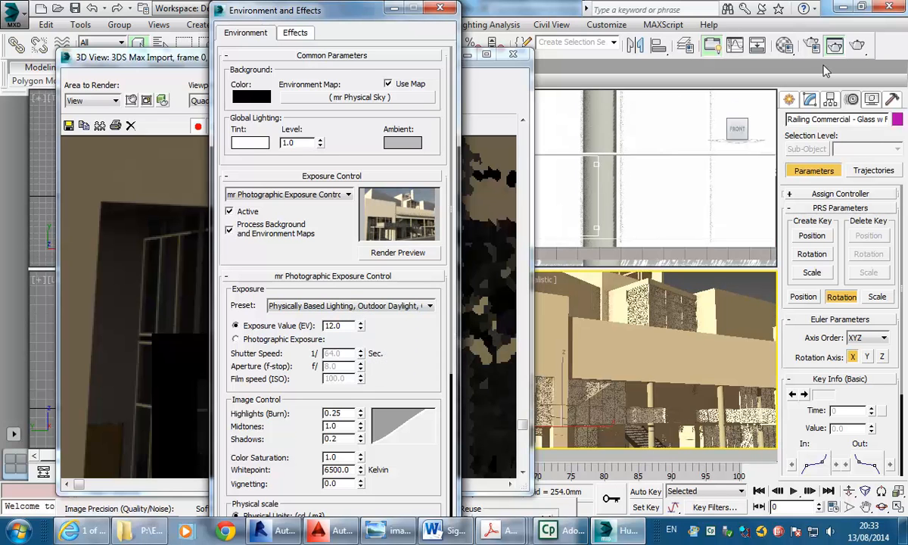
Render the 3D view again with the missing map files ignored, and examine the whole image at 1:1 as it renders
left_click(856, 45)
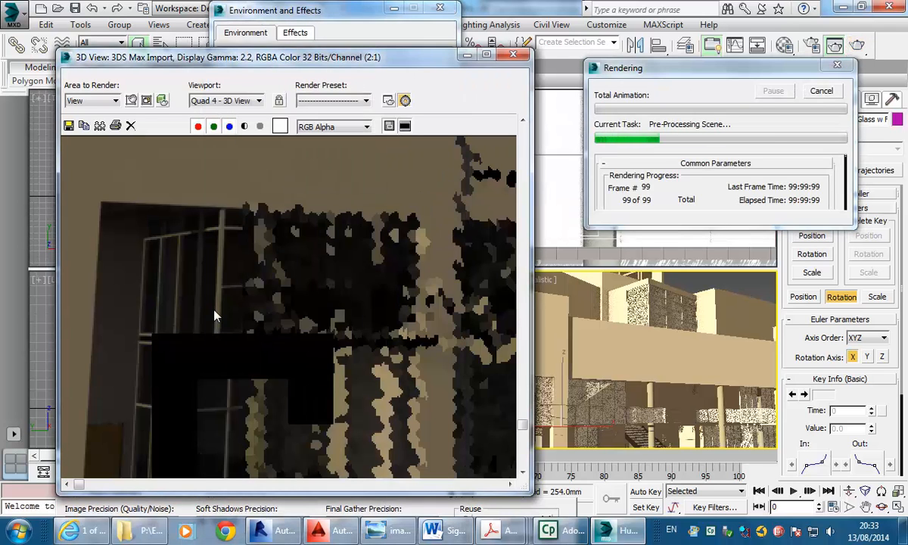
left_click(315, 342)
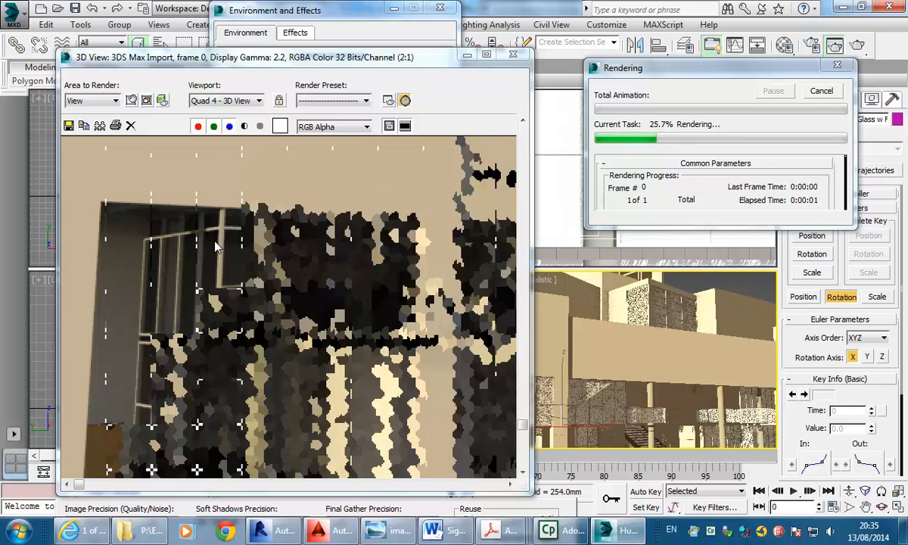
scroll(215, 245, "down", 1)
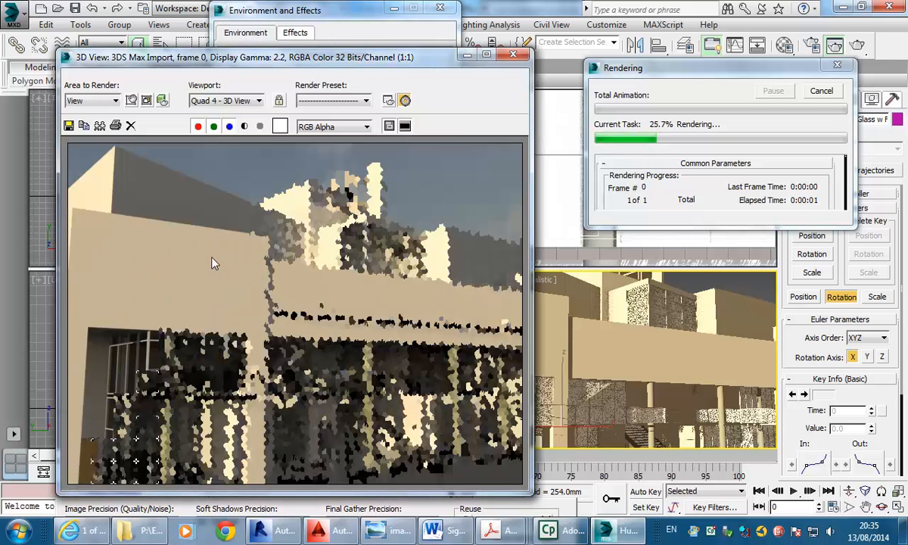
scroll(385, 280, "down", 1)
scroll(386, 279, "up", 1)
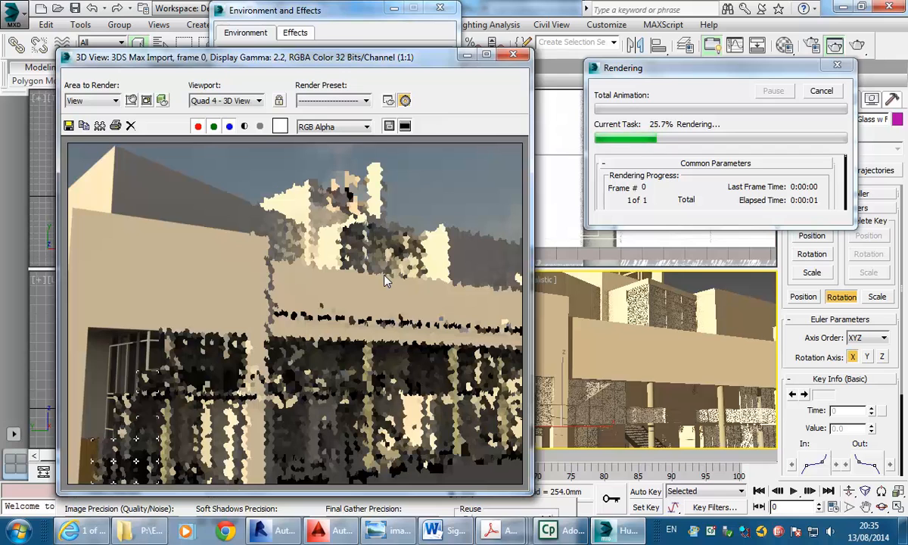